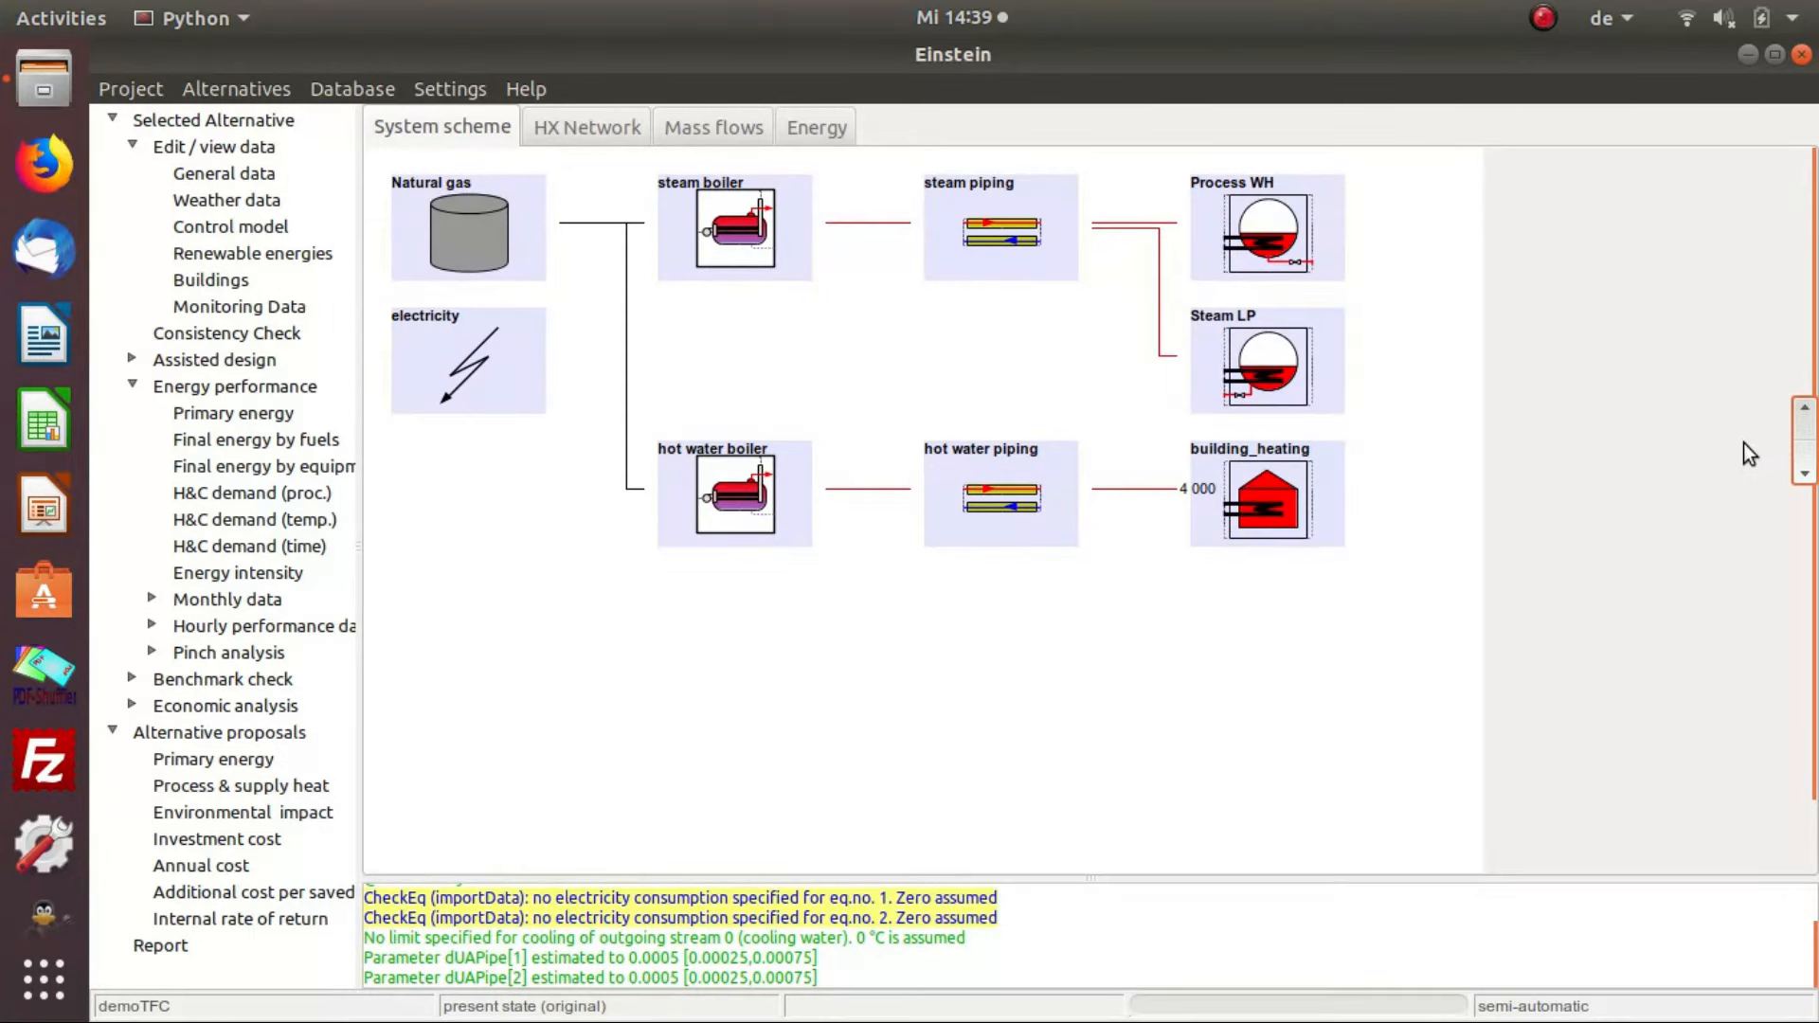
Import the project file Demo TFC STEP 1 - Base Case.xml from the demoTFC folder, accepting its renaming in the database.
click(130, 90)
click(152, 216)
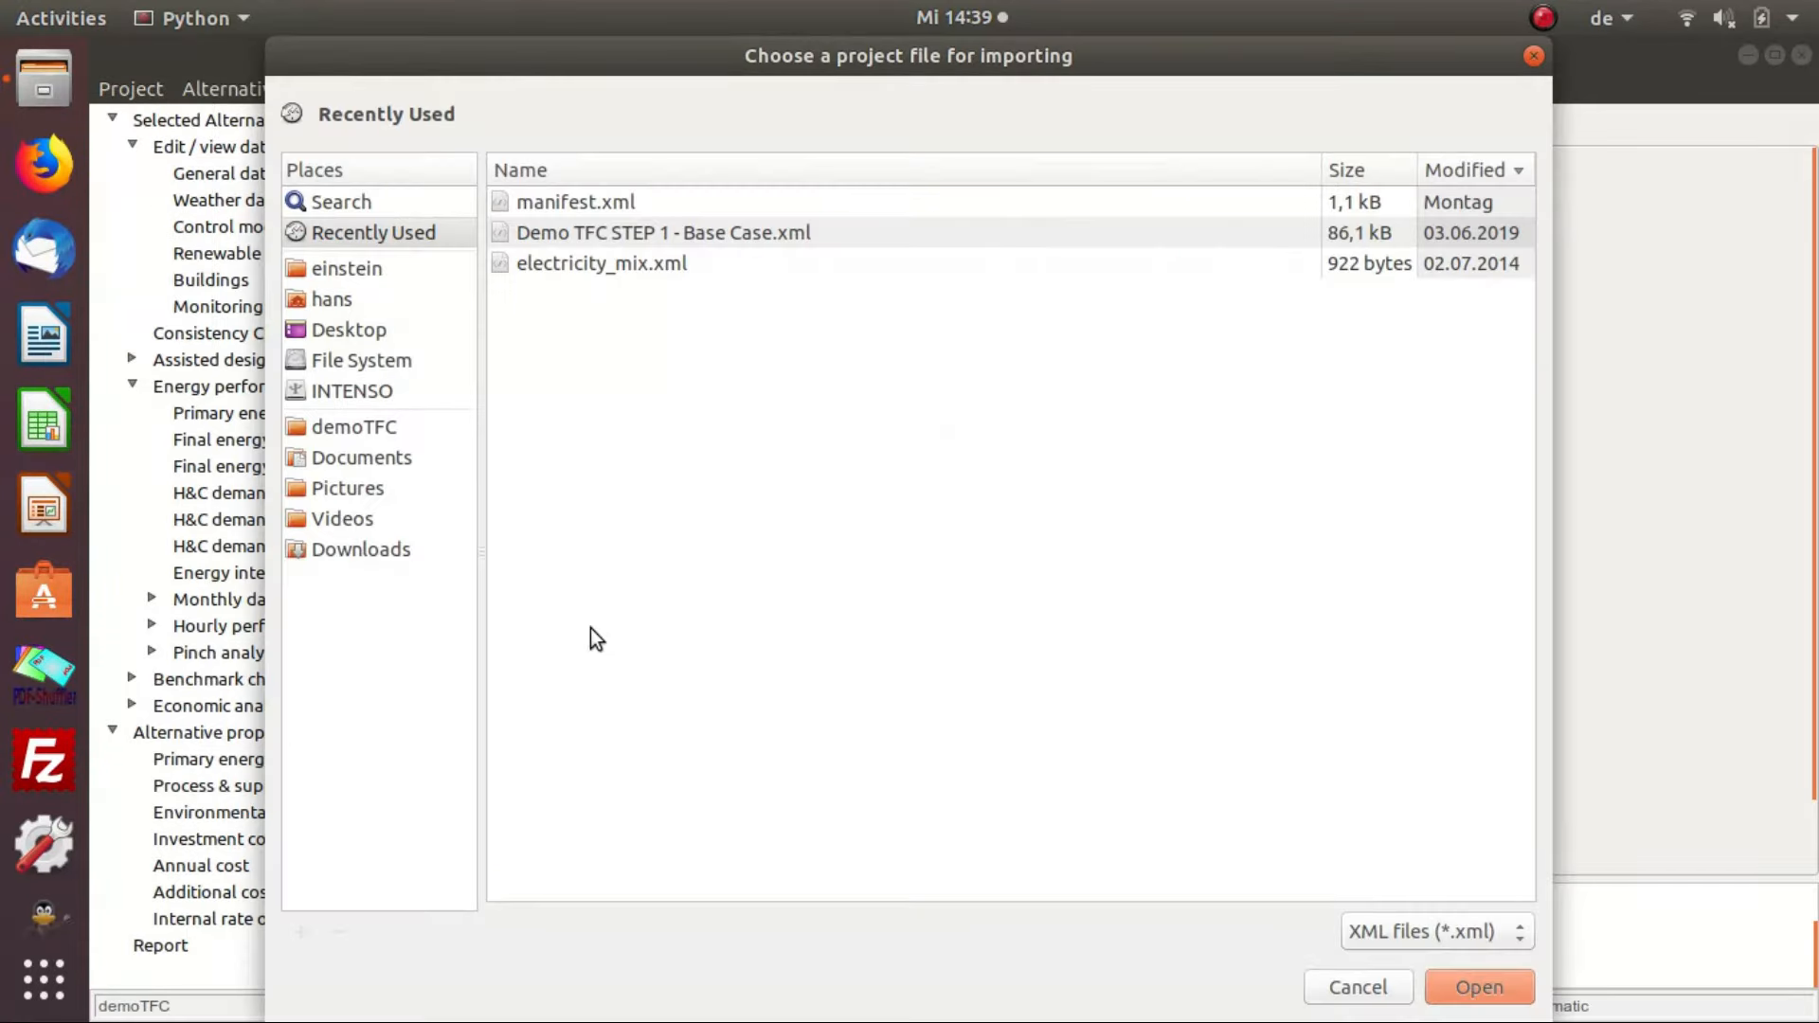
click(359, 430)
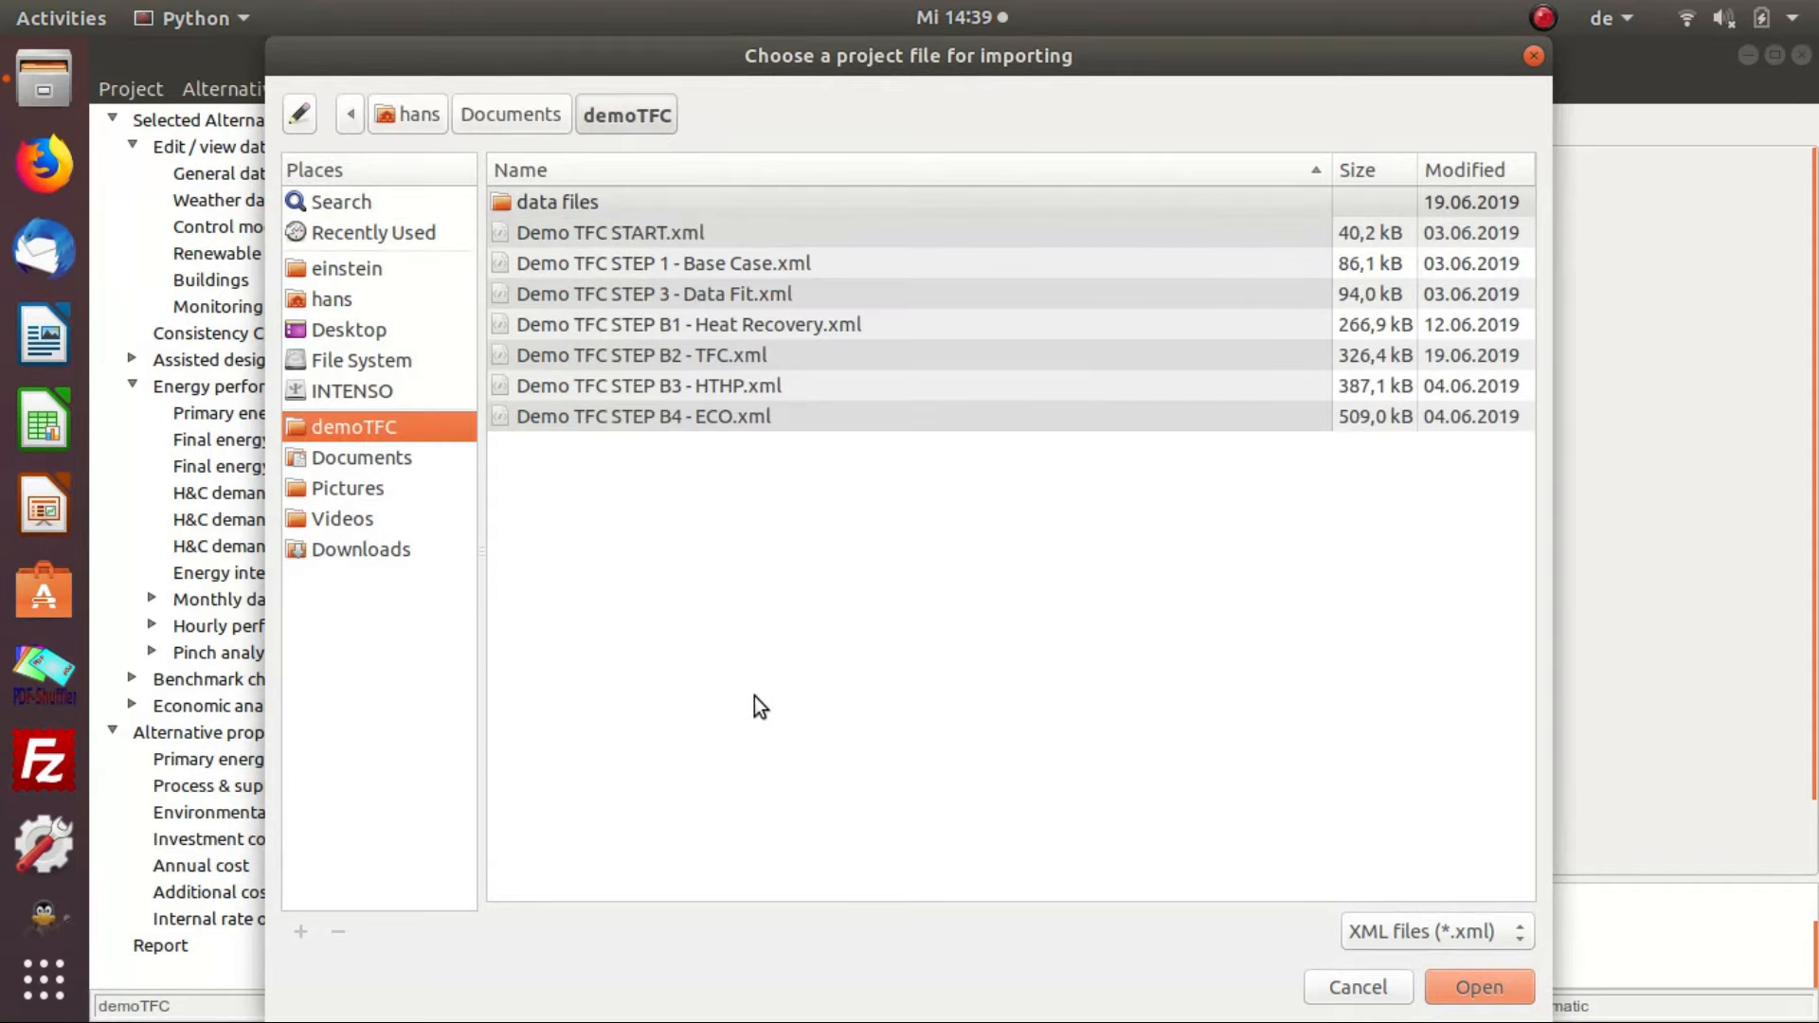
click(567, 265)
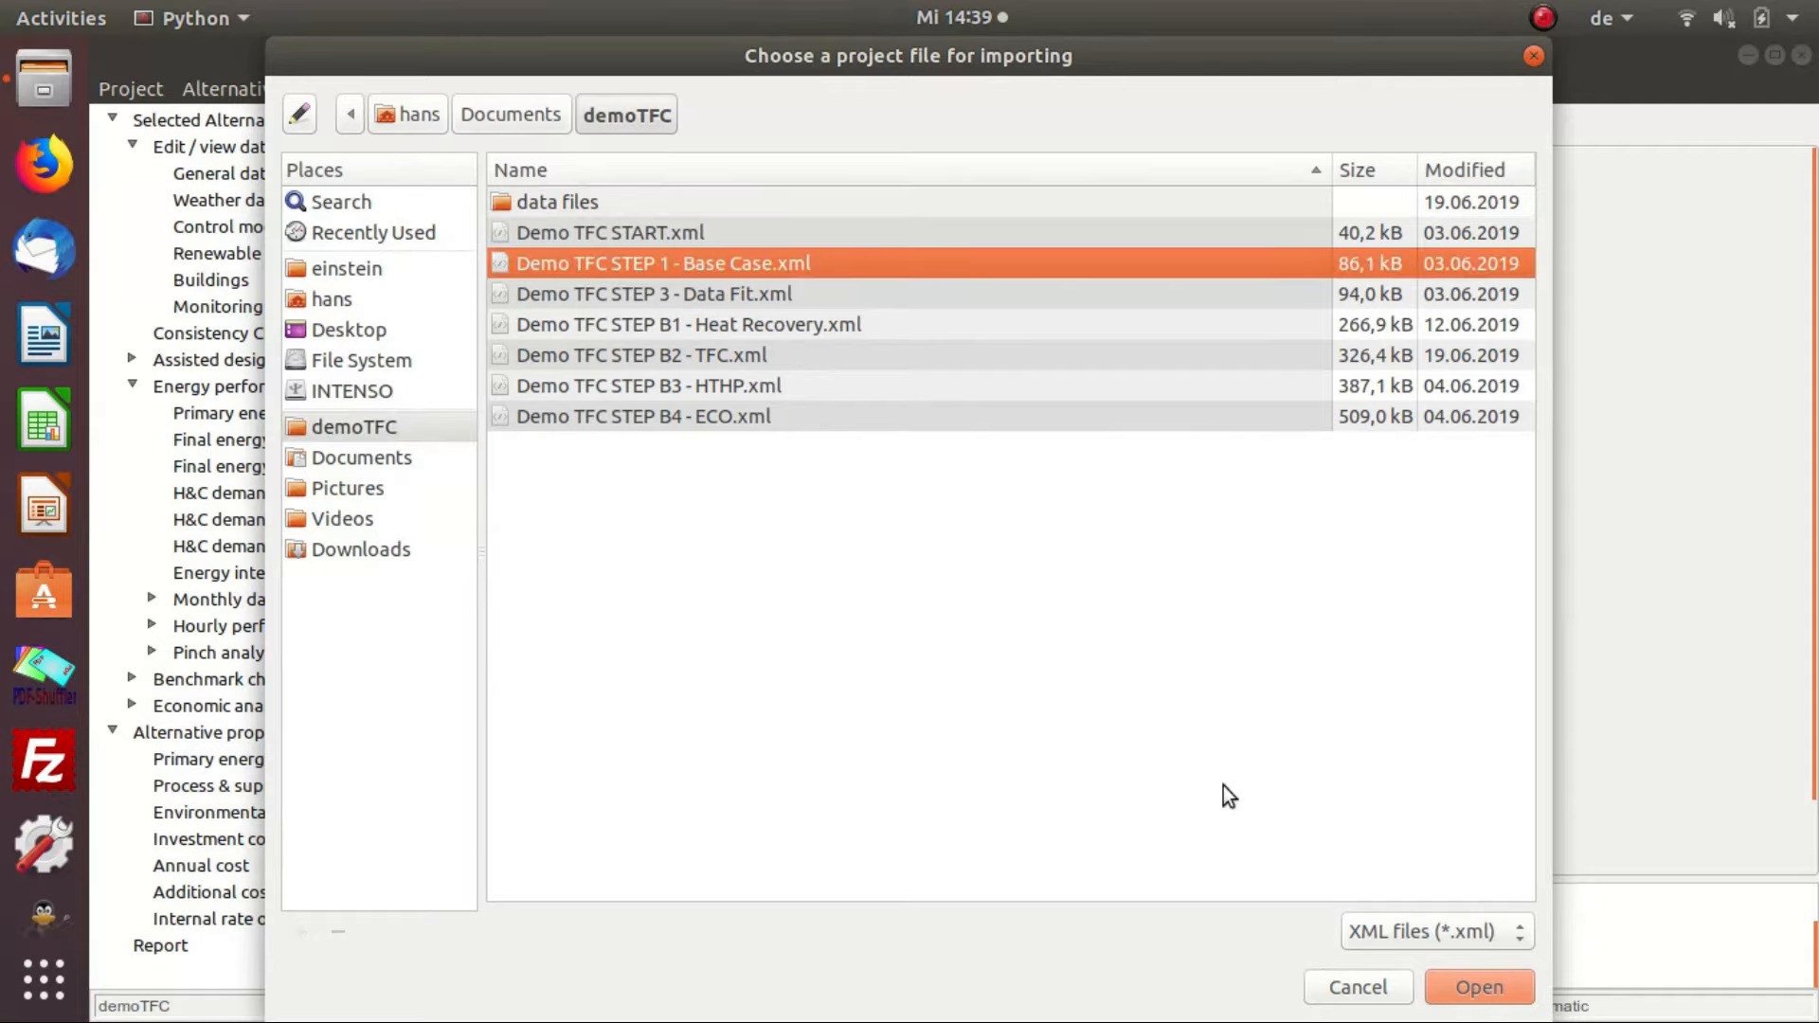
click(1462, 979)
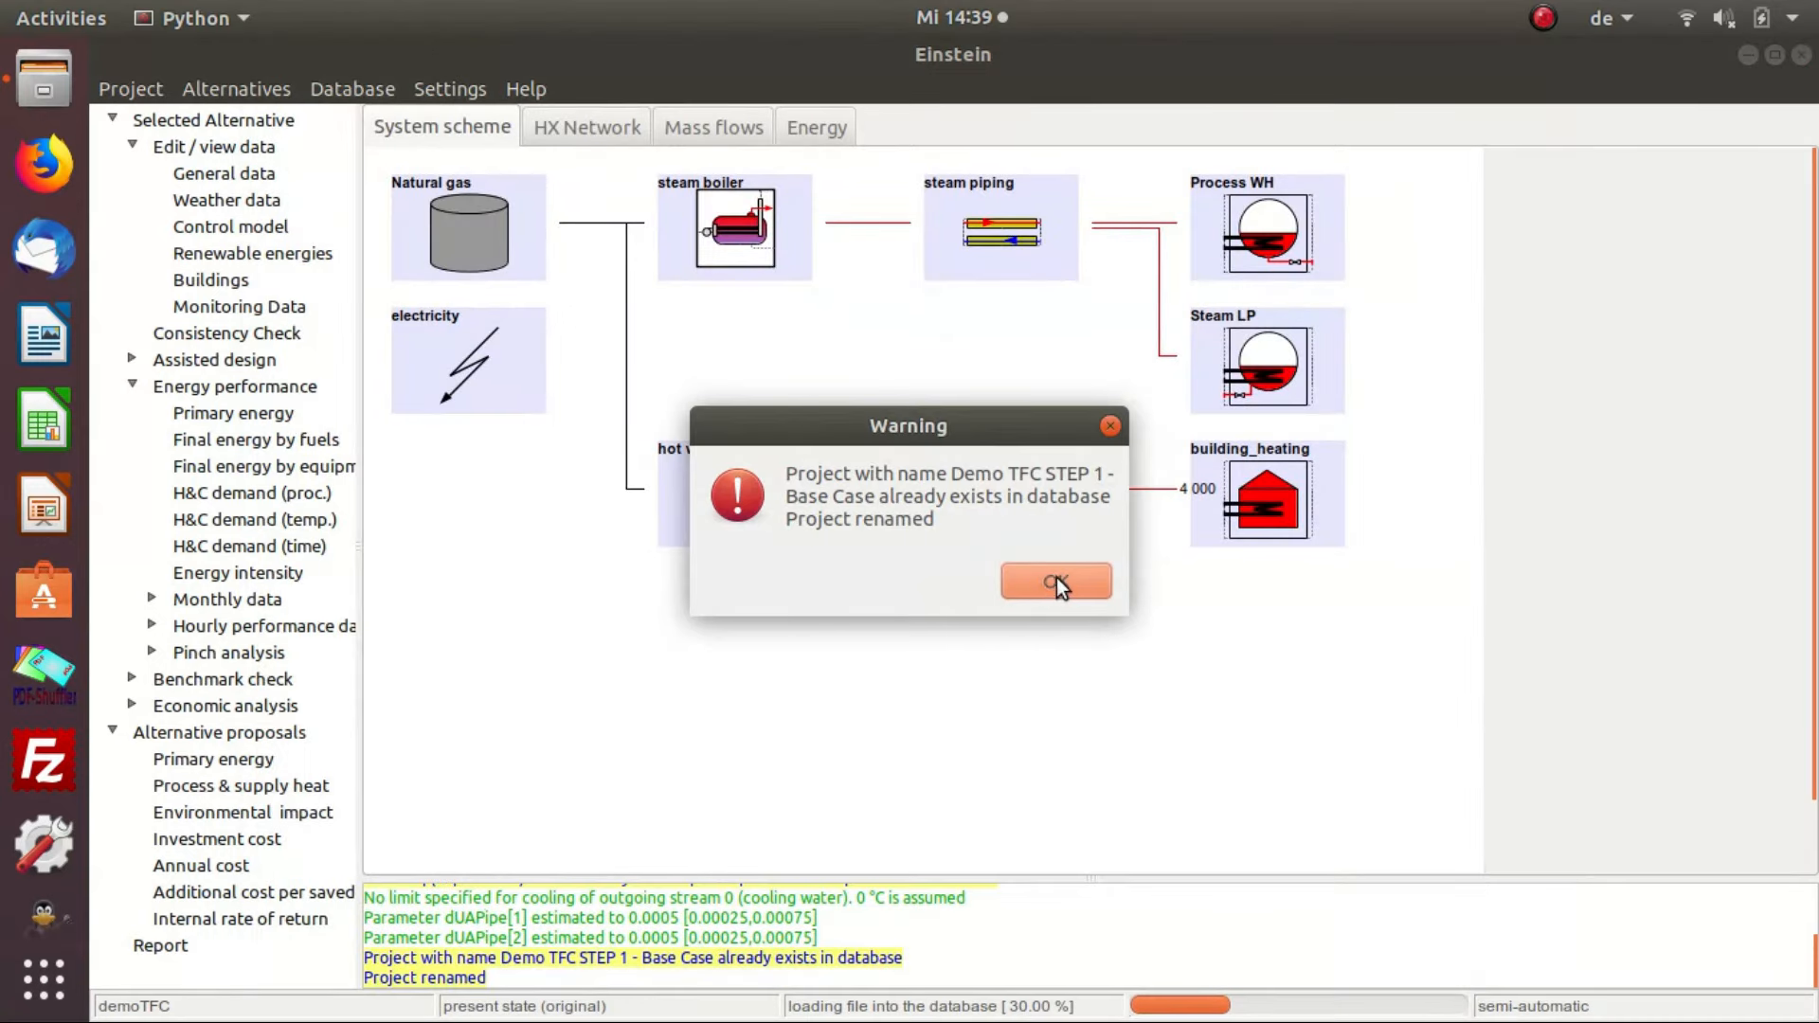
click(1057, 579)
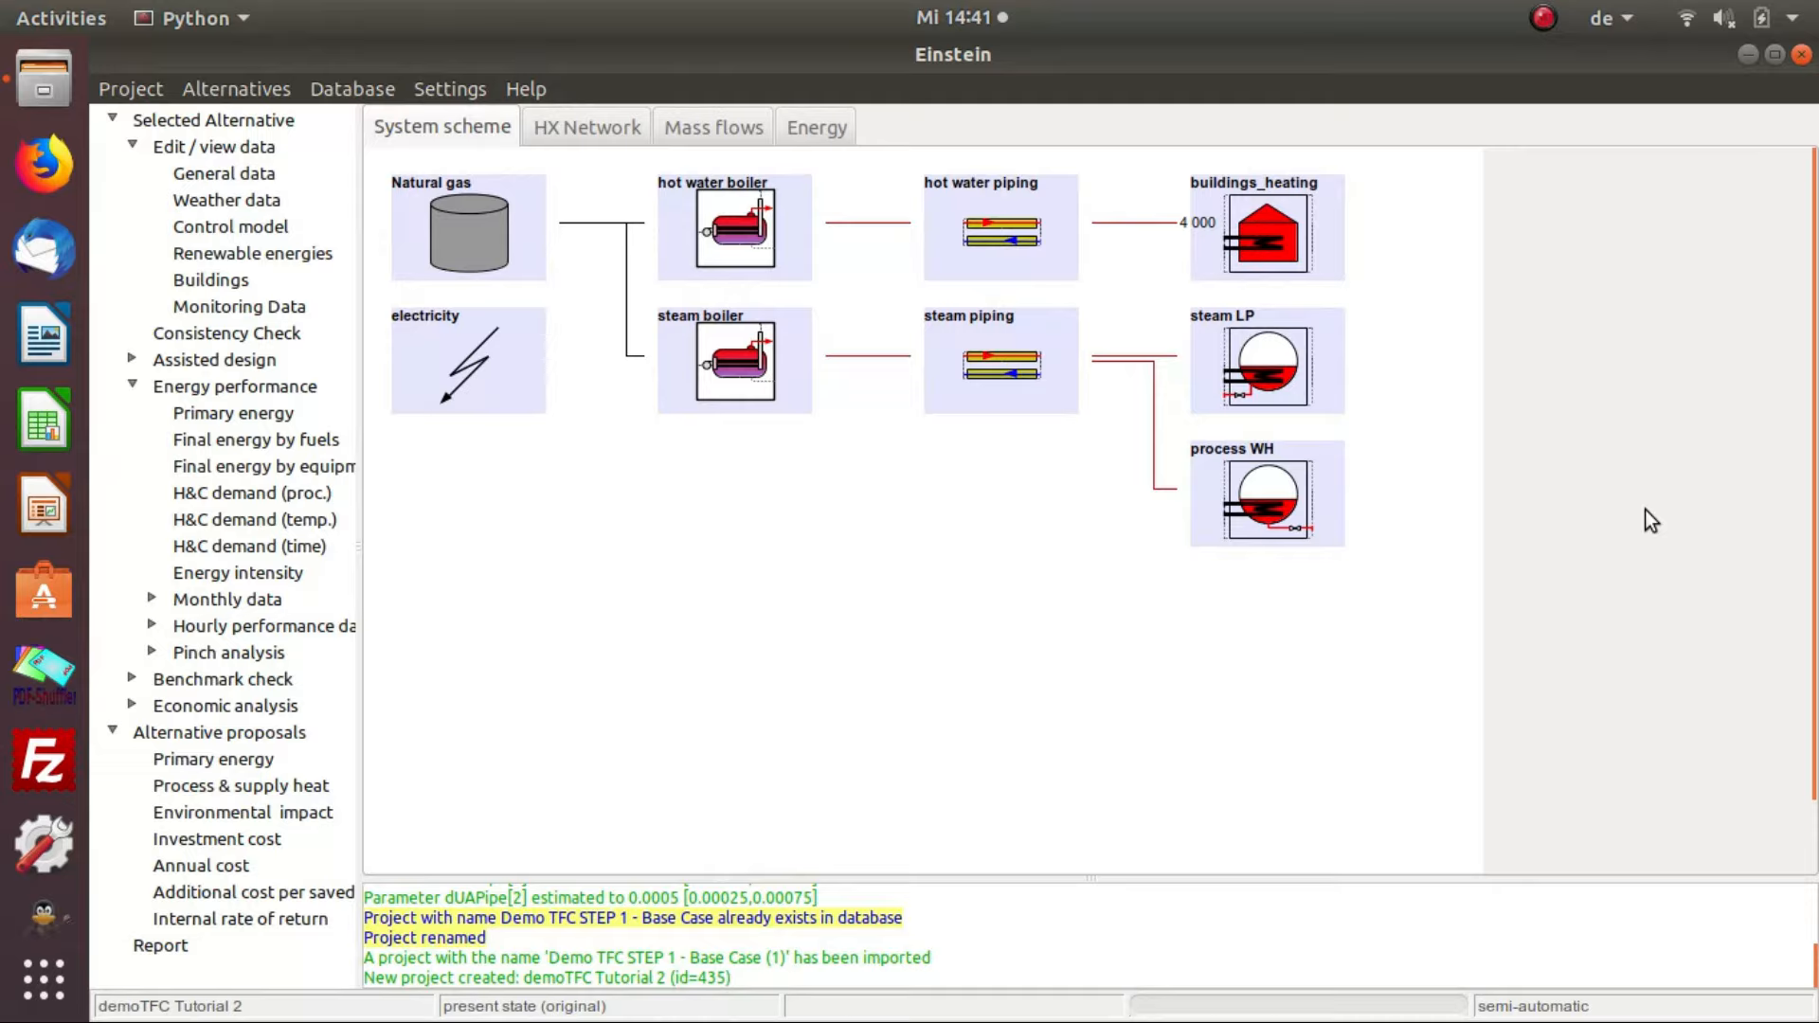
Add a data set row to the project's monitoring data and load the datafile demoTFC-data_2MW.csv into it.
click(268, 308)
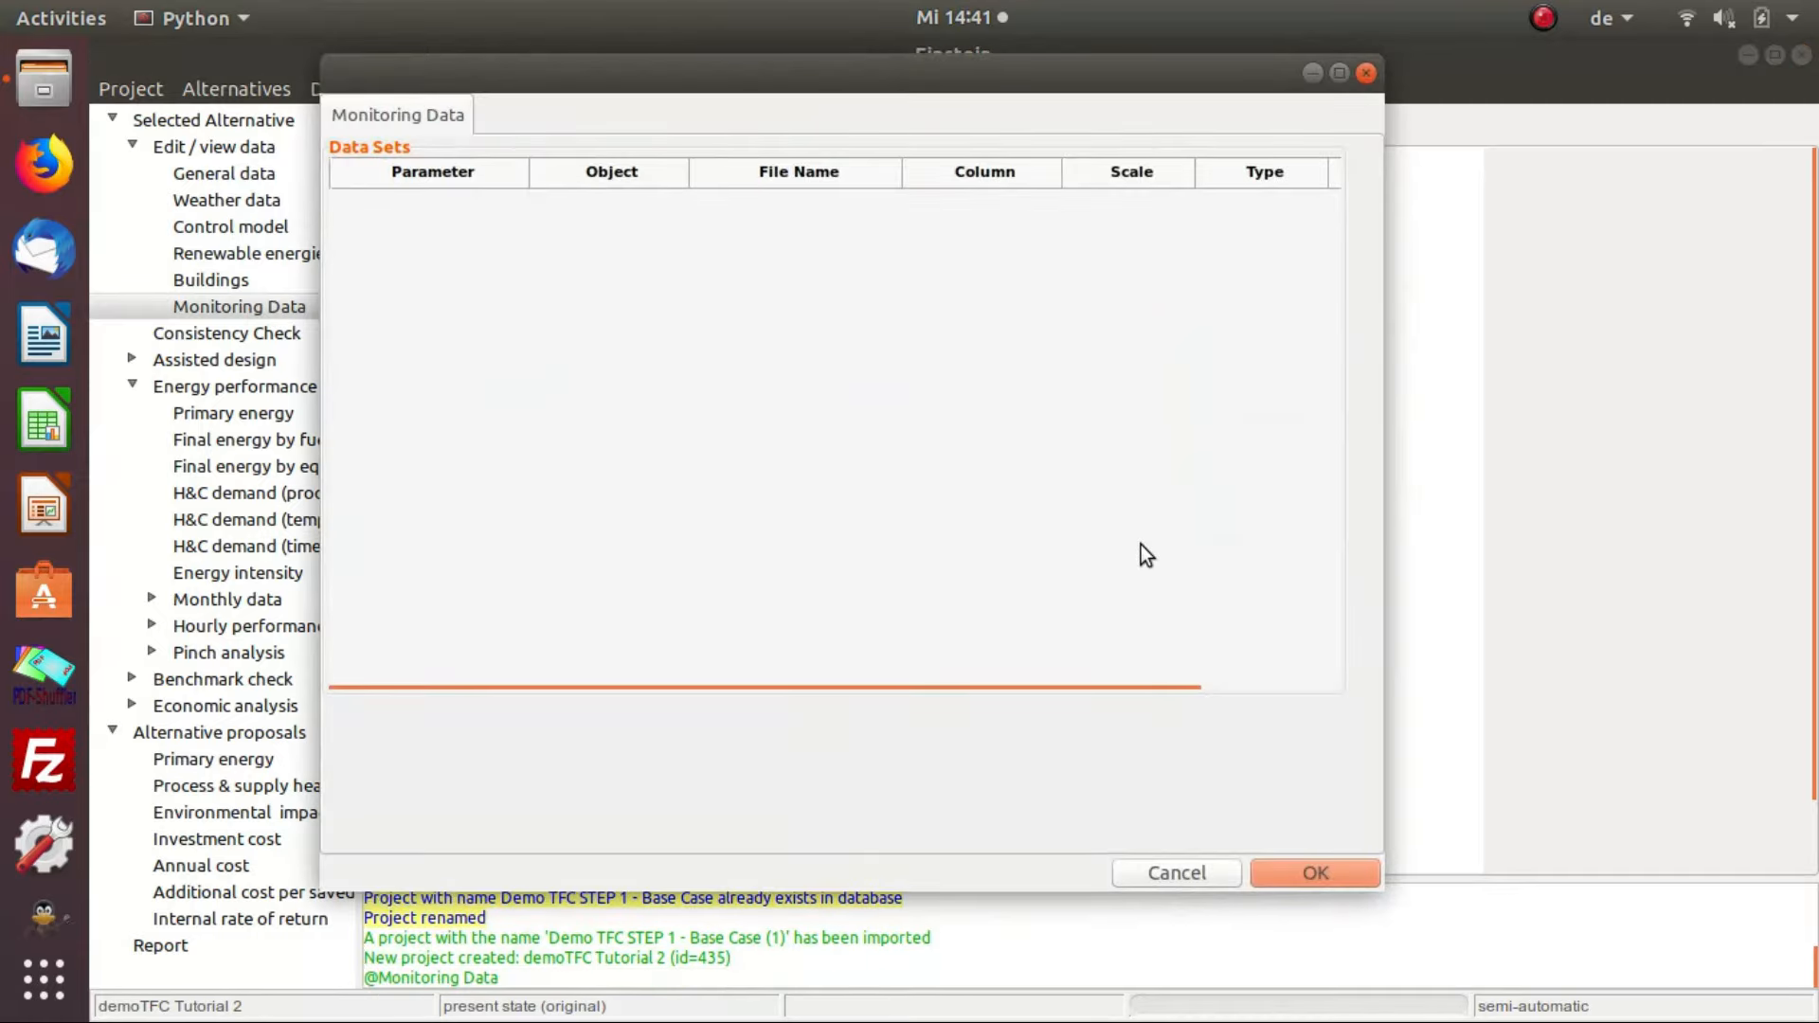
right_click(485, 176)
click(552, 220)
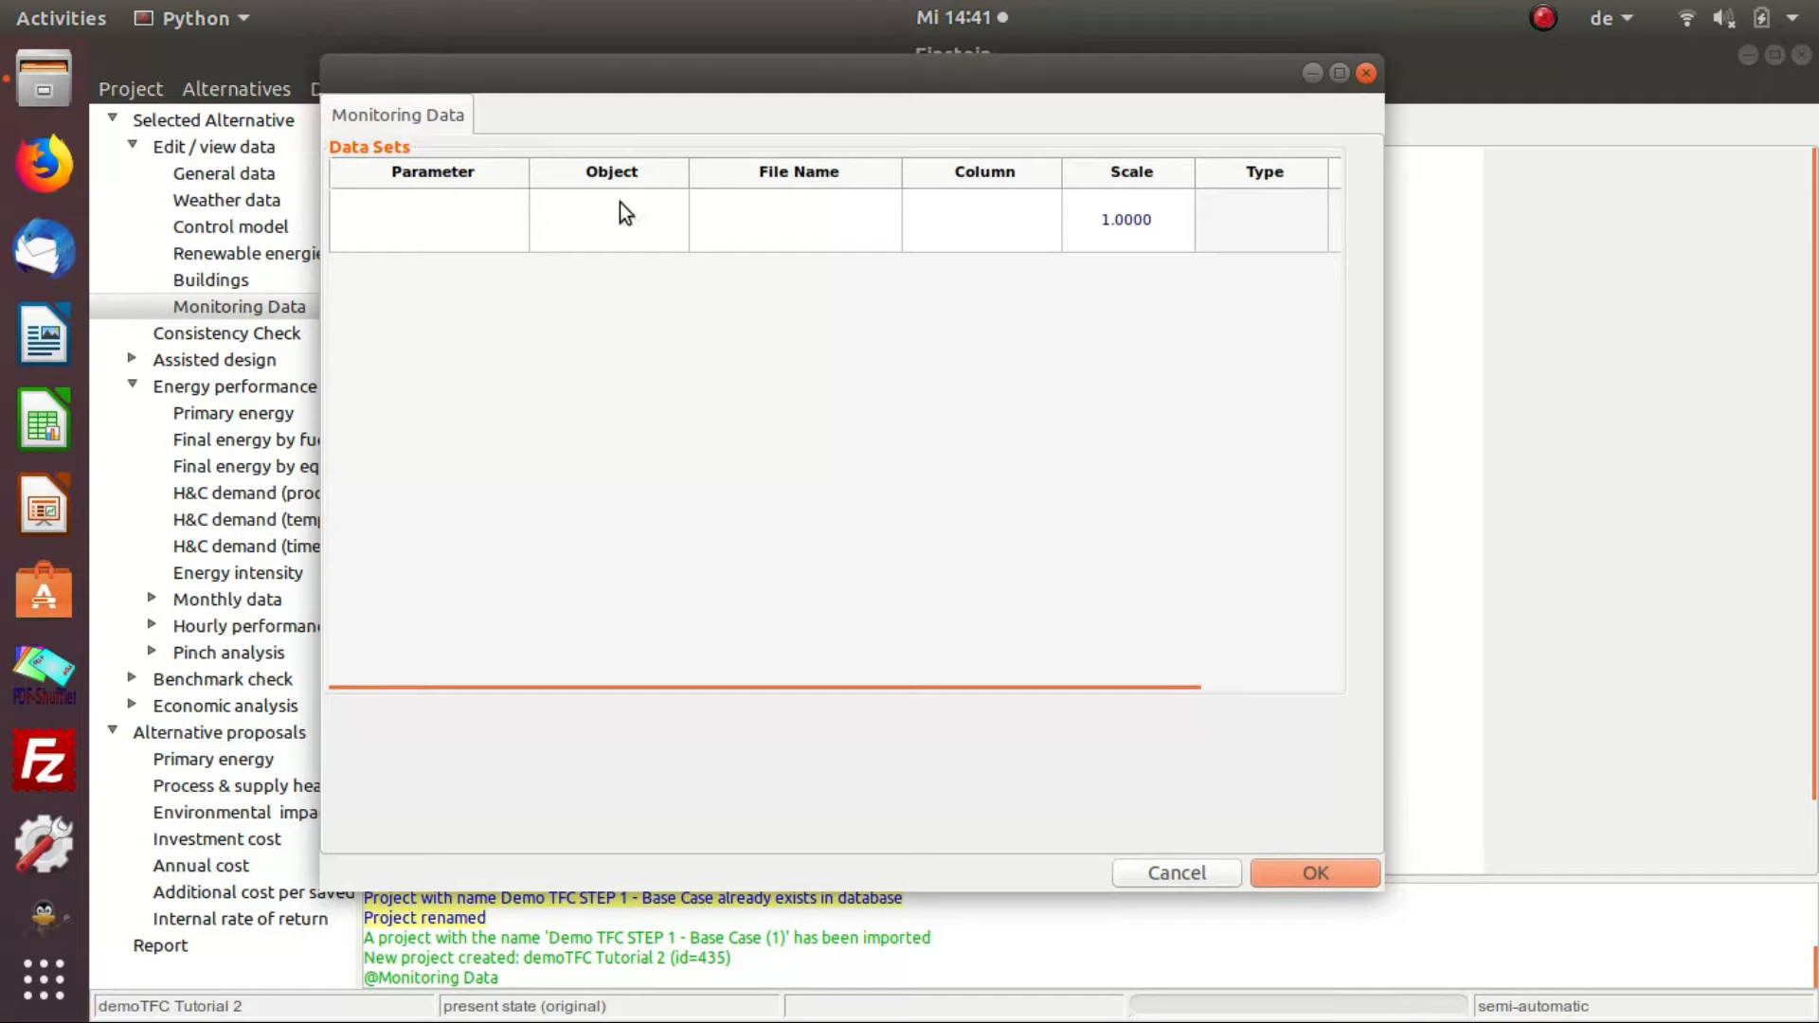
right_click(780, 227)
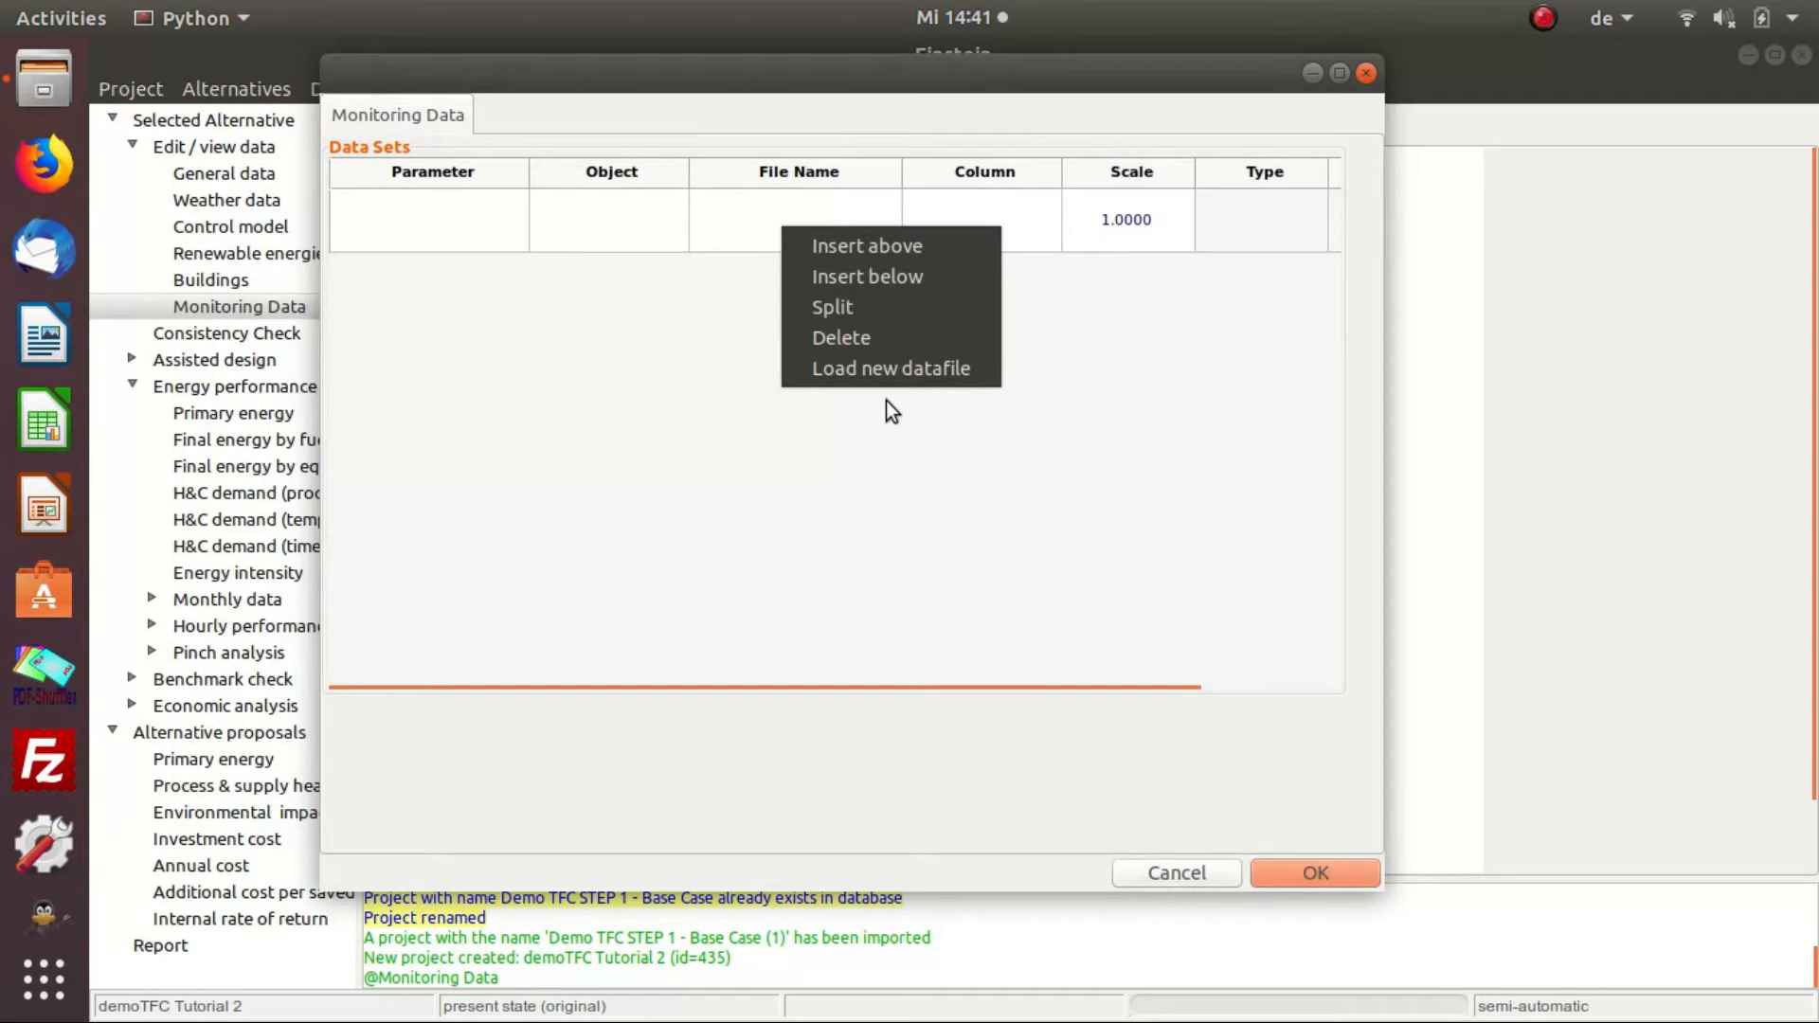
click(908, 375)
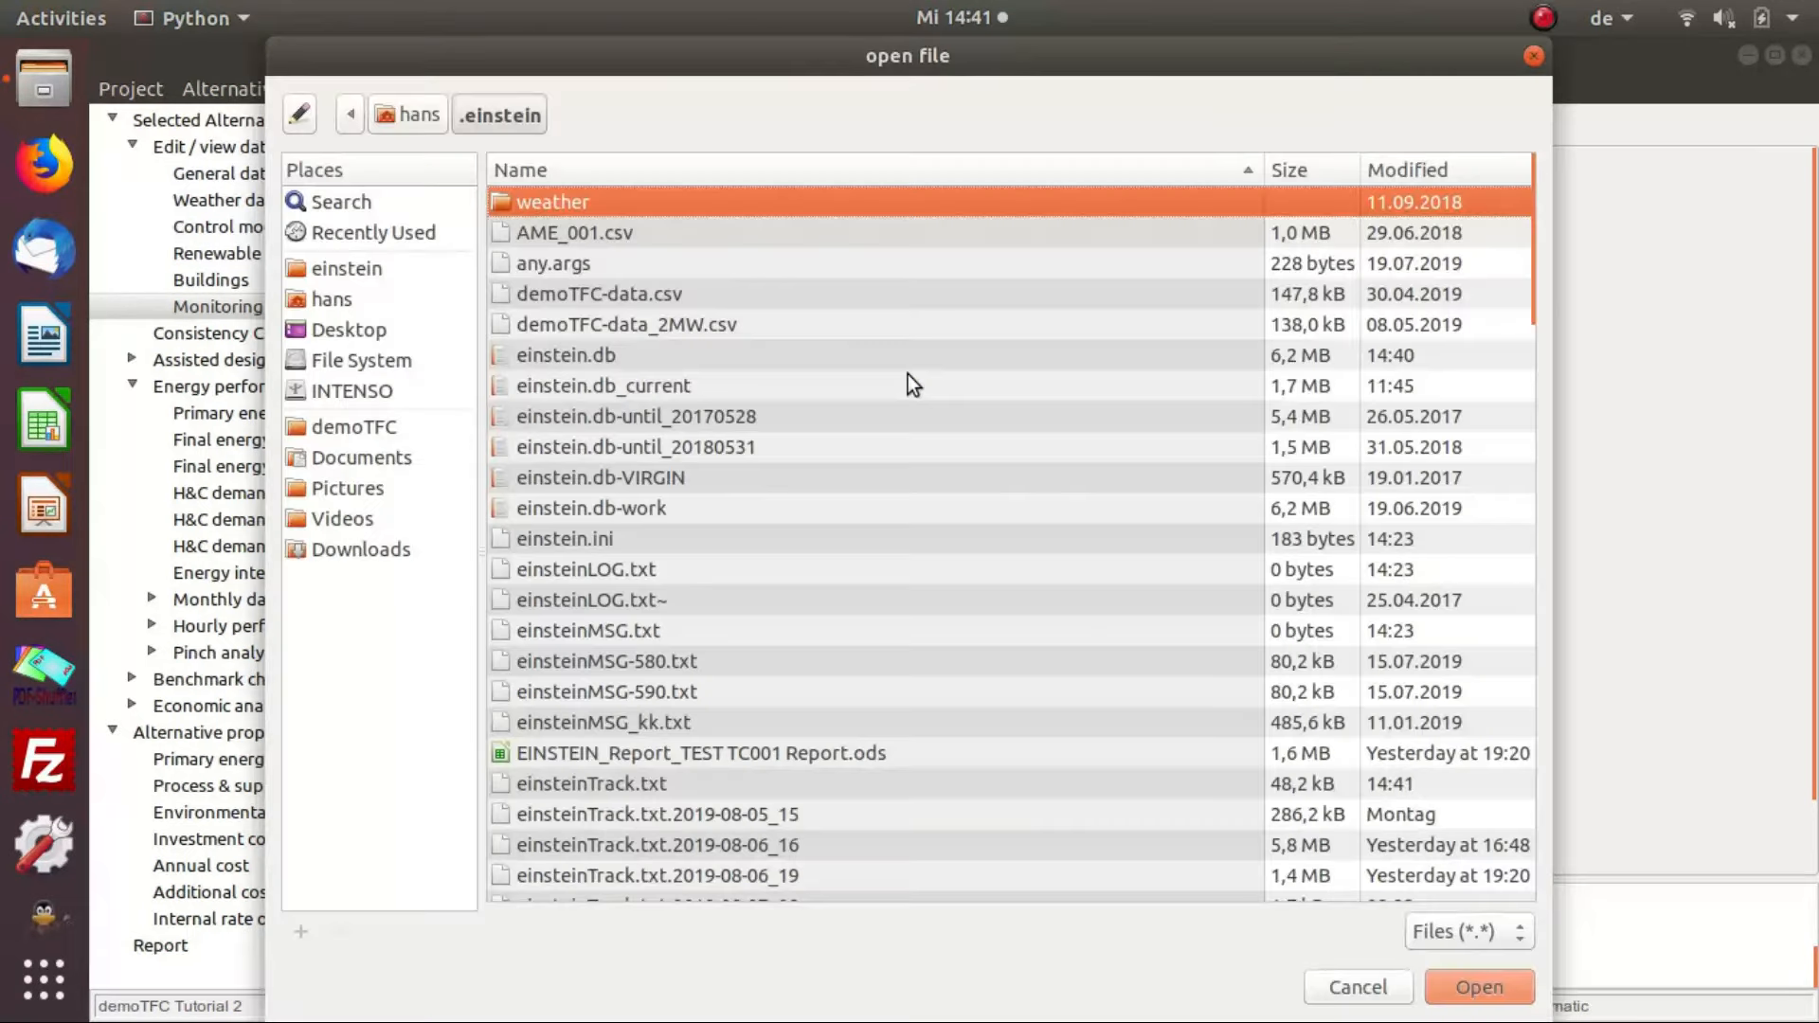
click(581, 323)
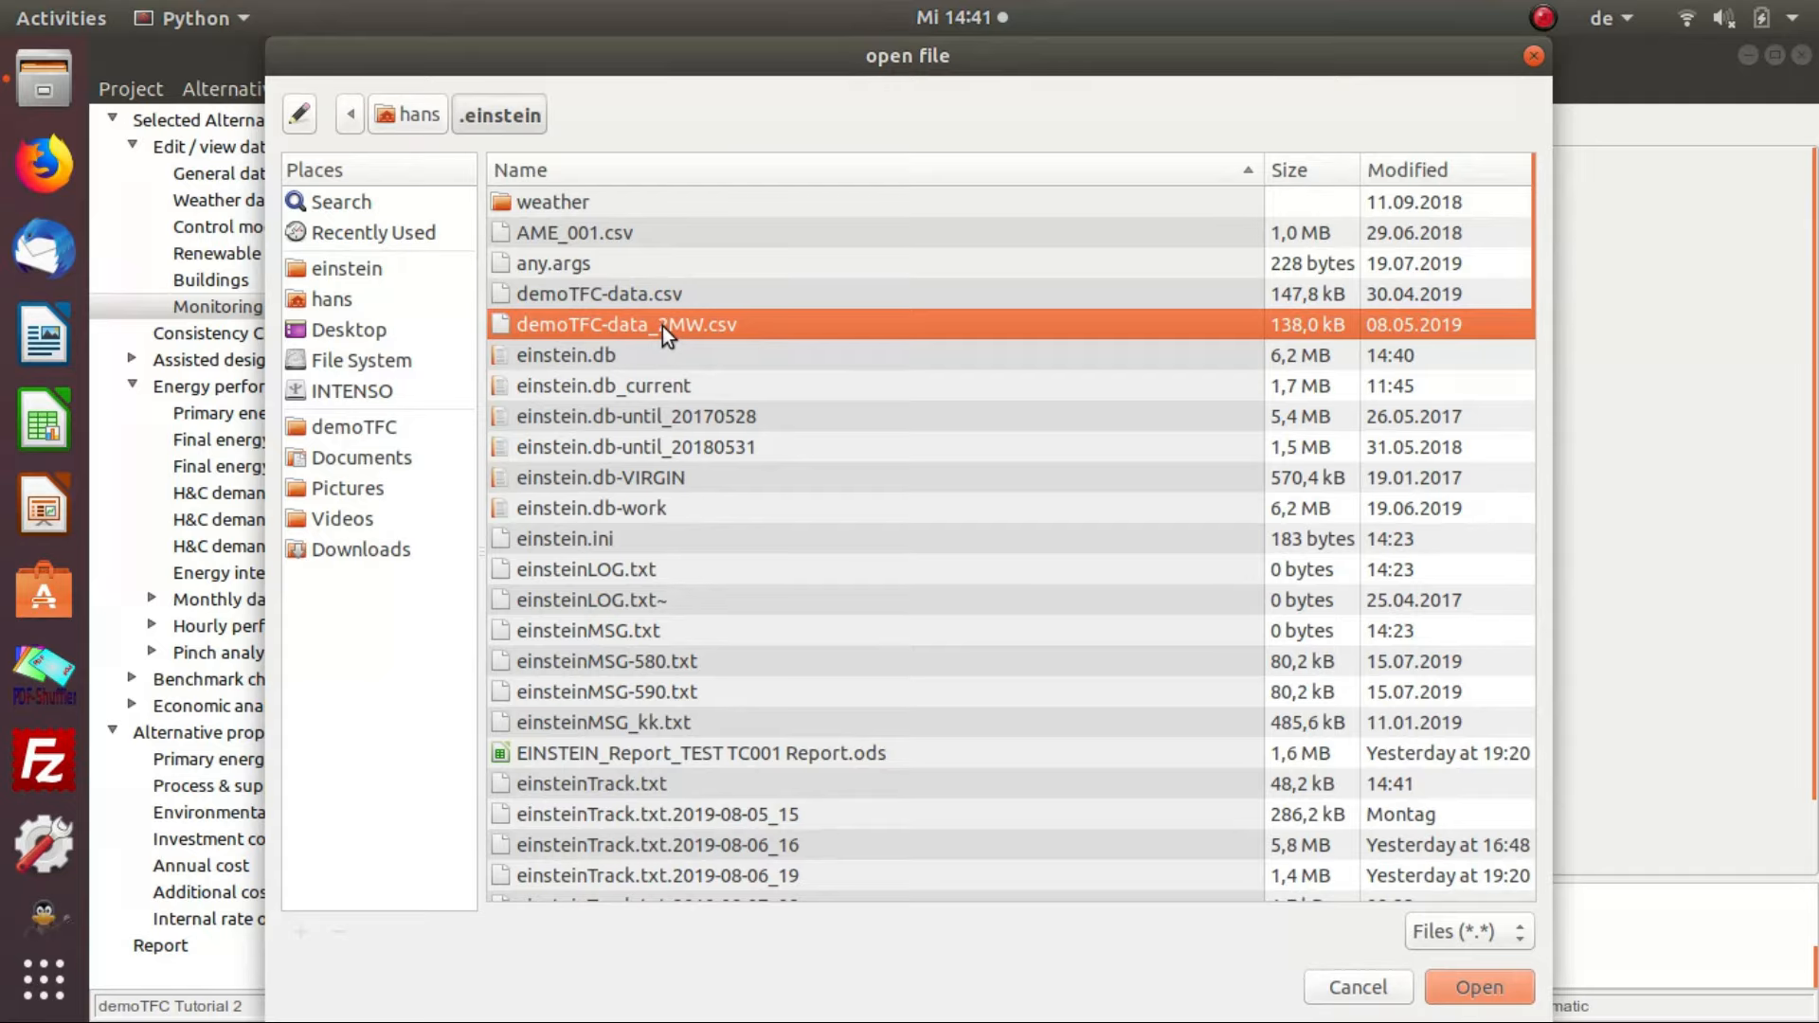
key(Return)
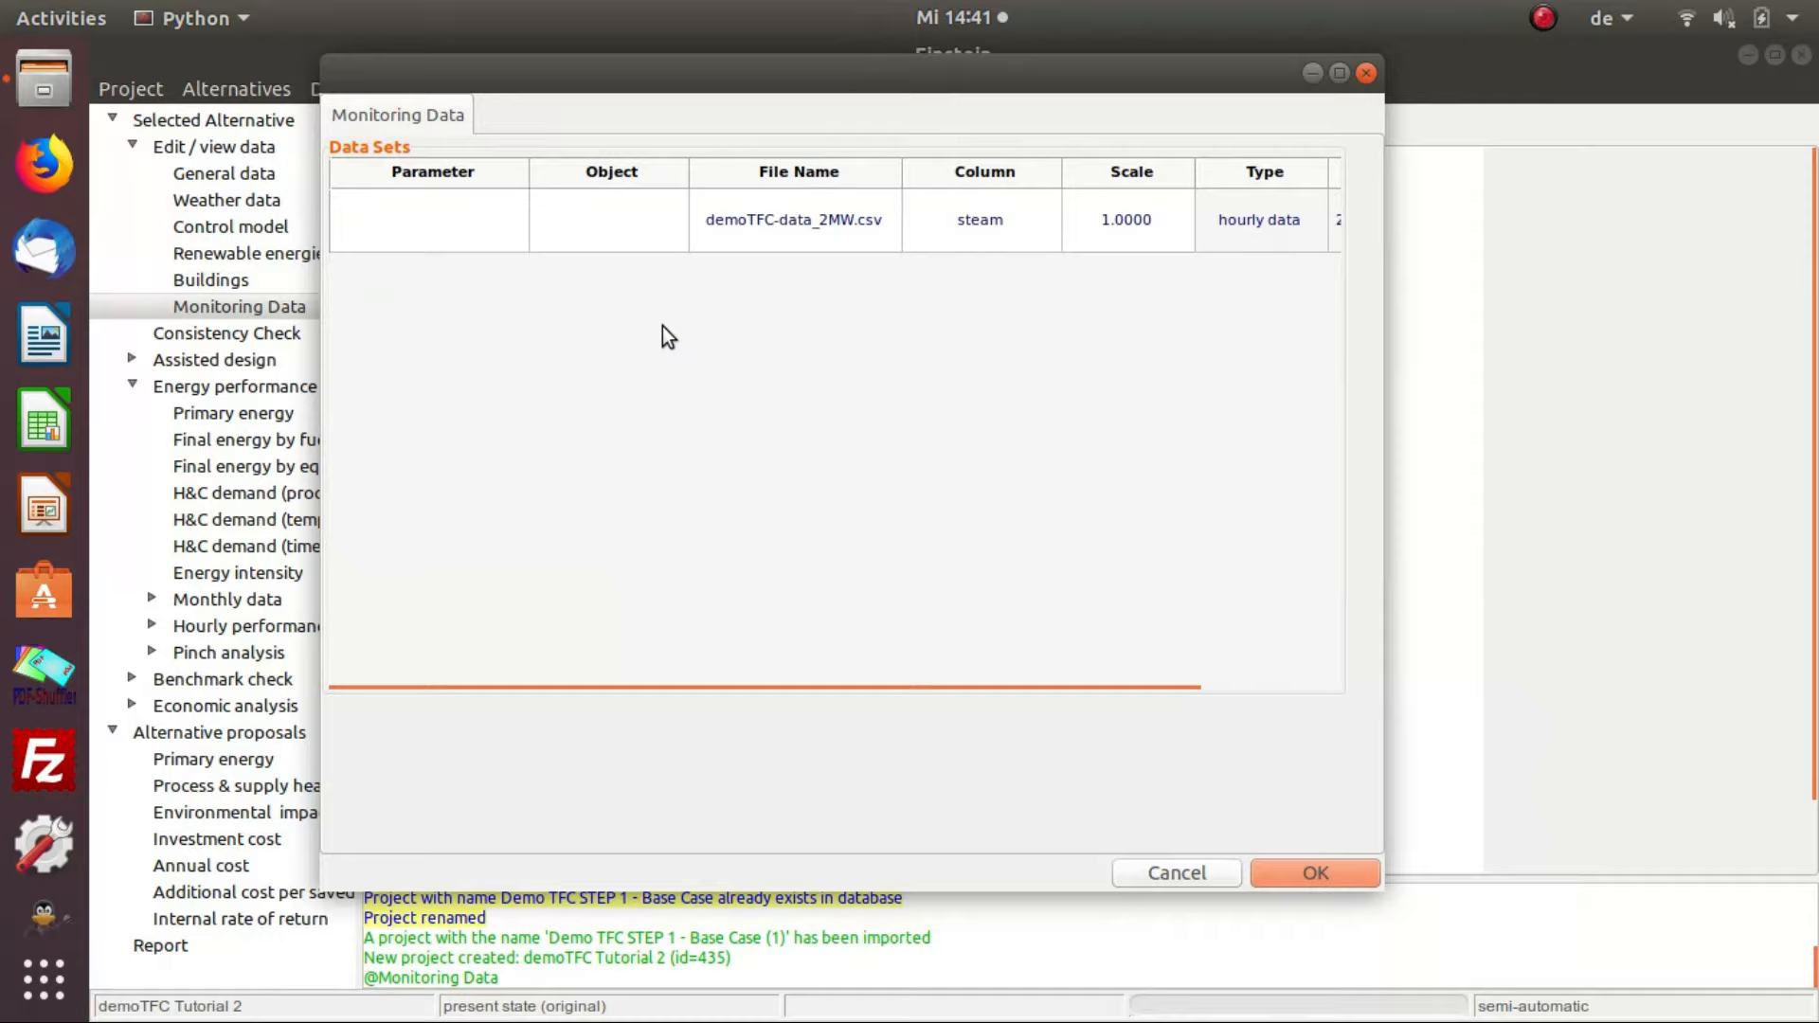
Choose steam as the datafile column for the first monitoring data set.
click(1053, 230)
click(1052, 230)
click(1043, 225)
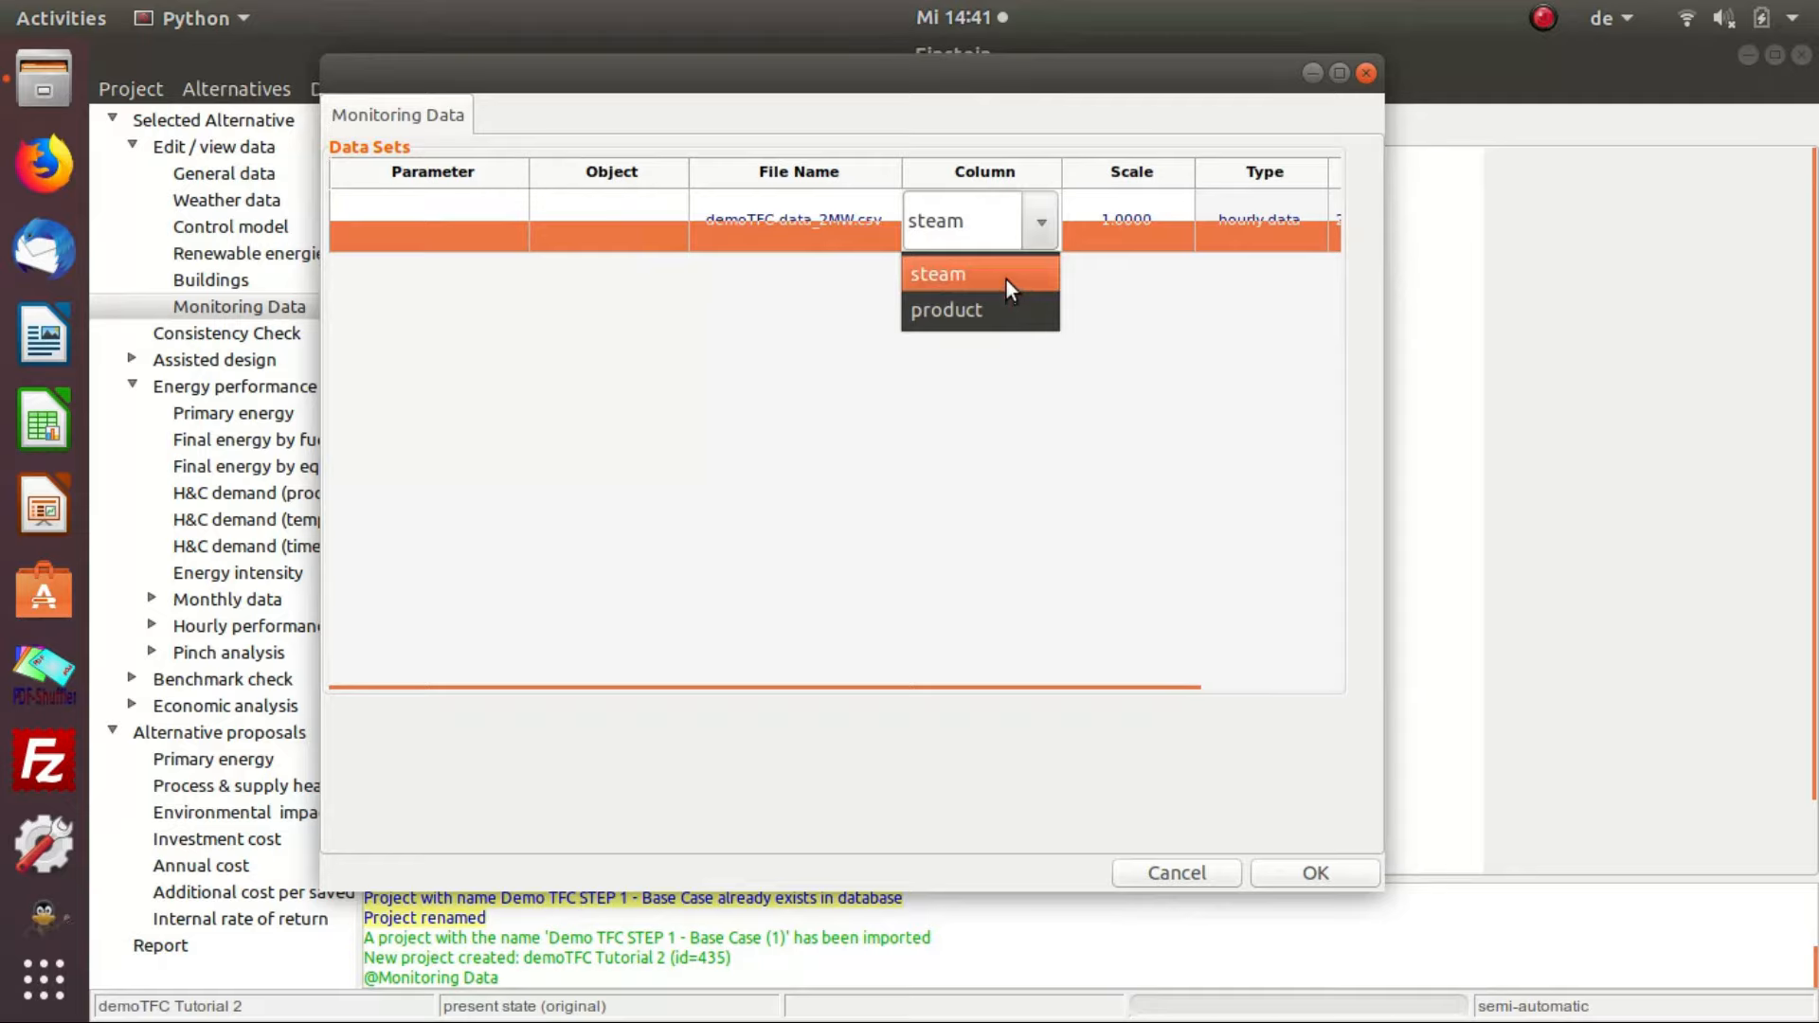
click(1006, 281)
click(982, 425)
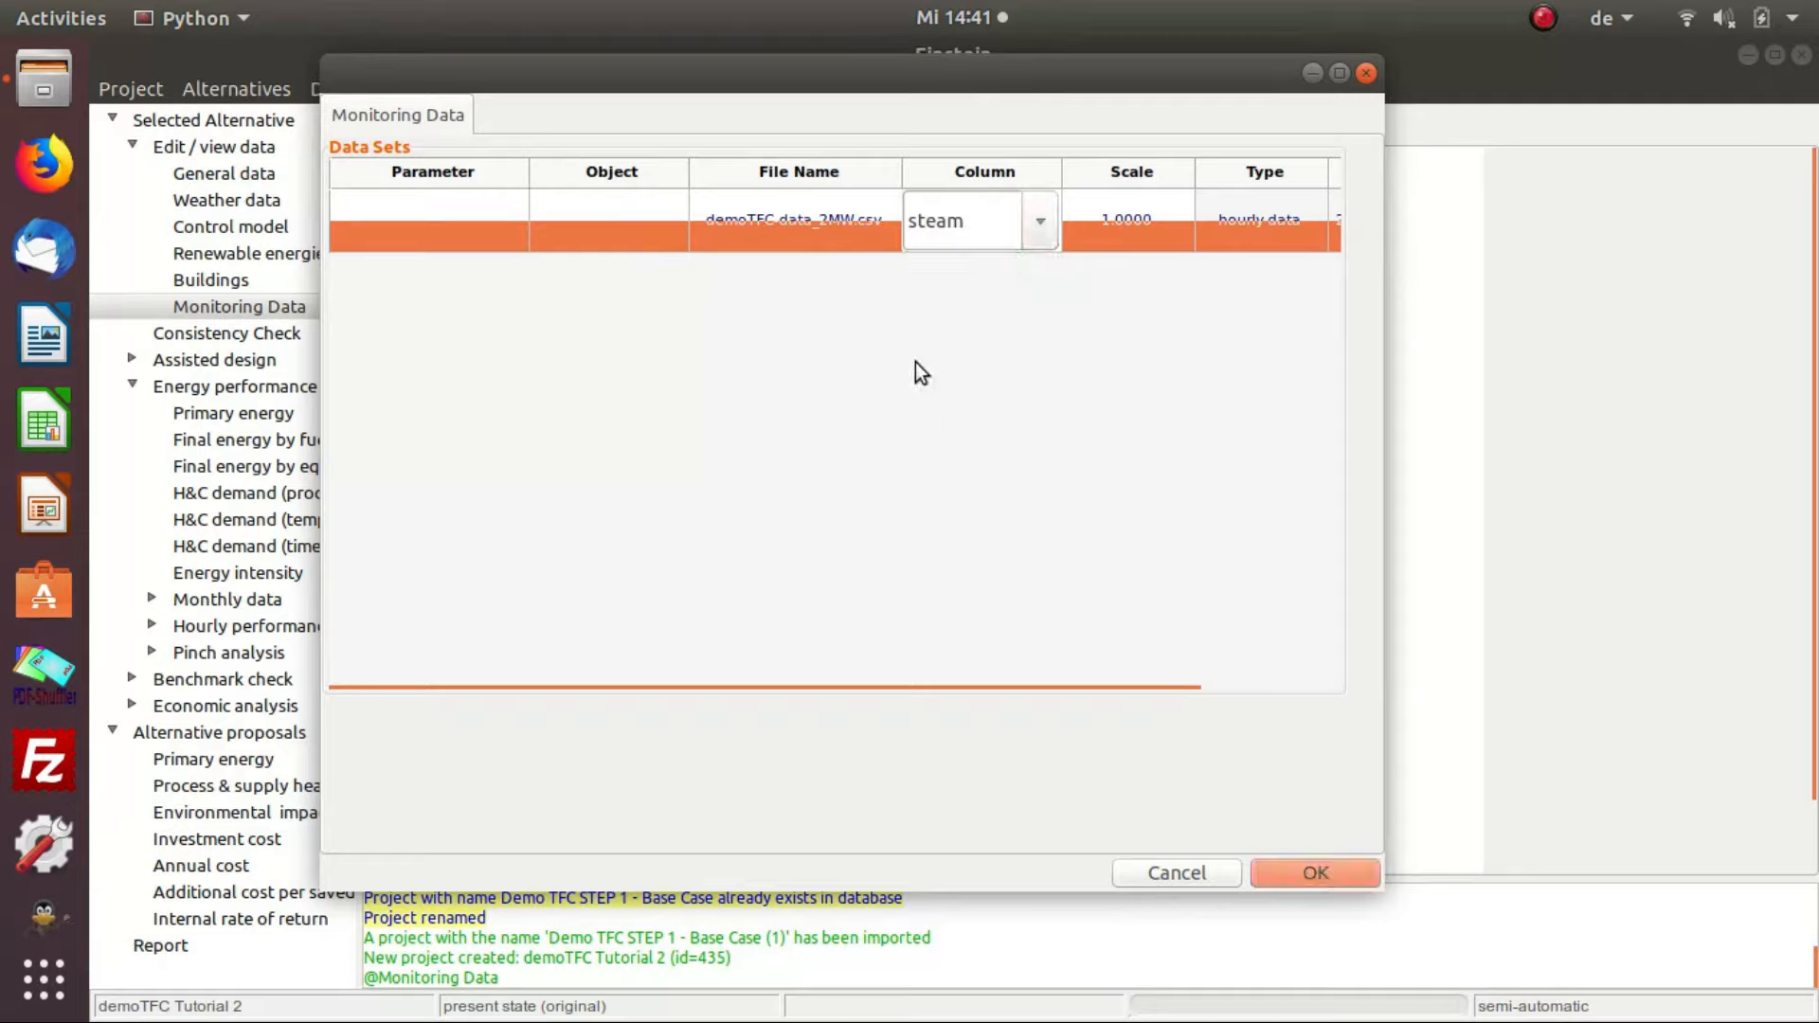
click(746, 232)
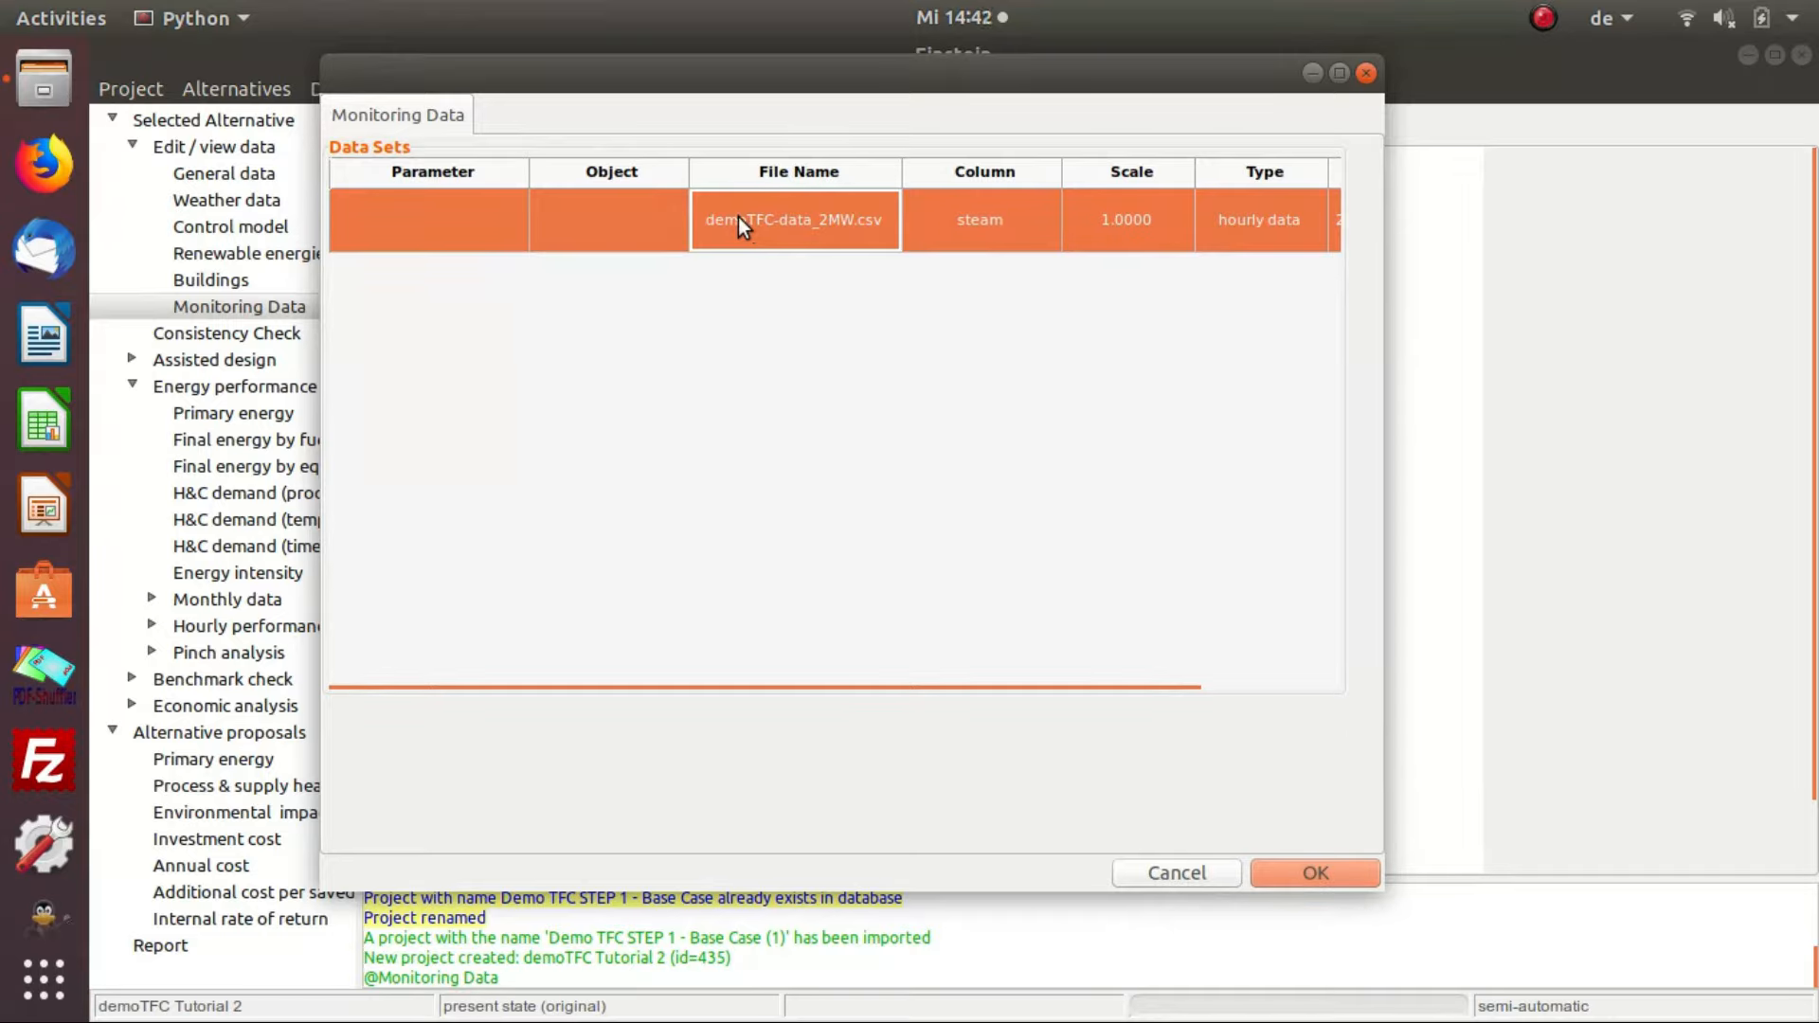
Assign the steam data set to Useful supply heat supplied (USH) by equipment for the steam boiler, and save the monitoring data.
click(505, 212)
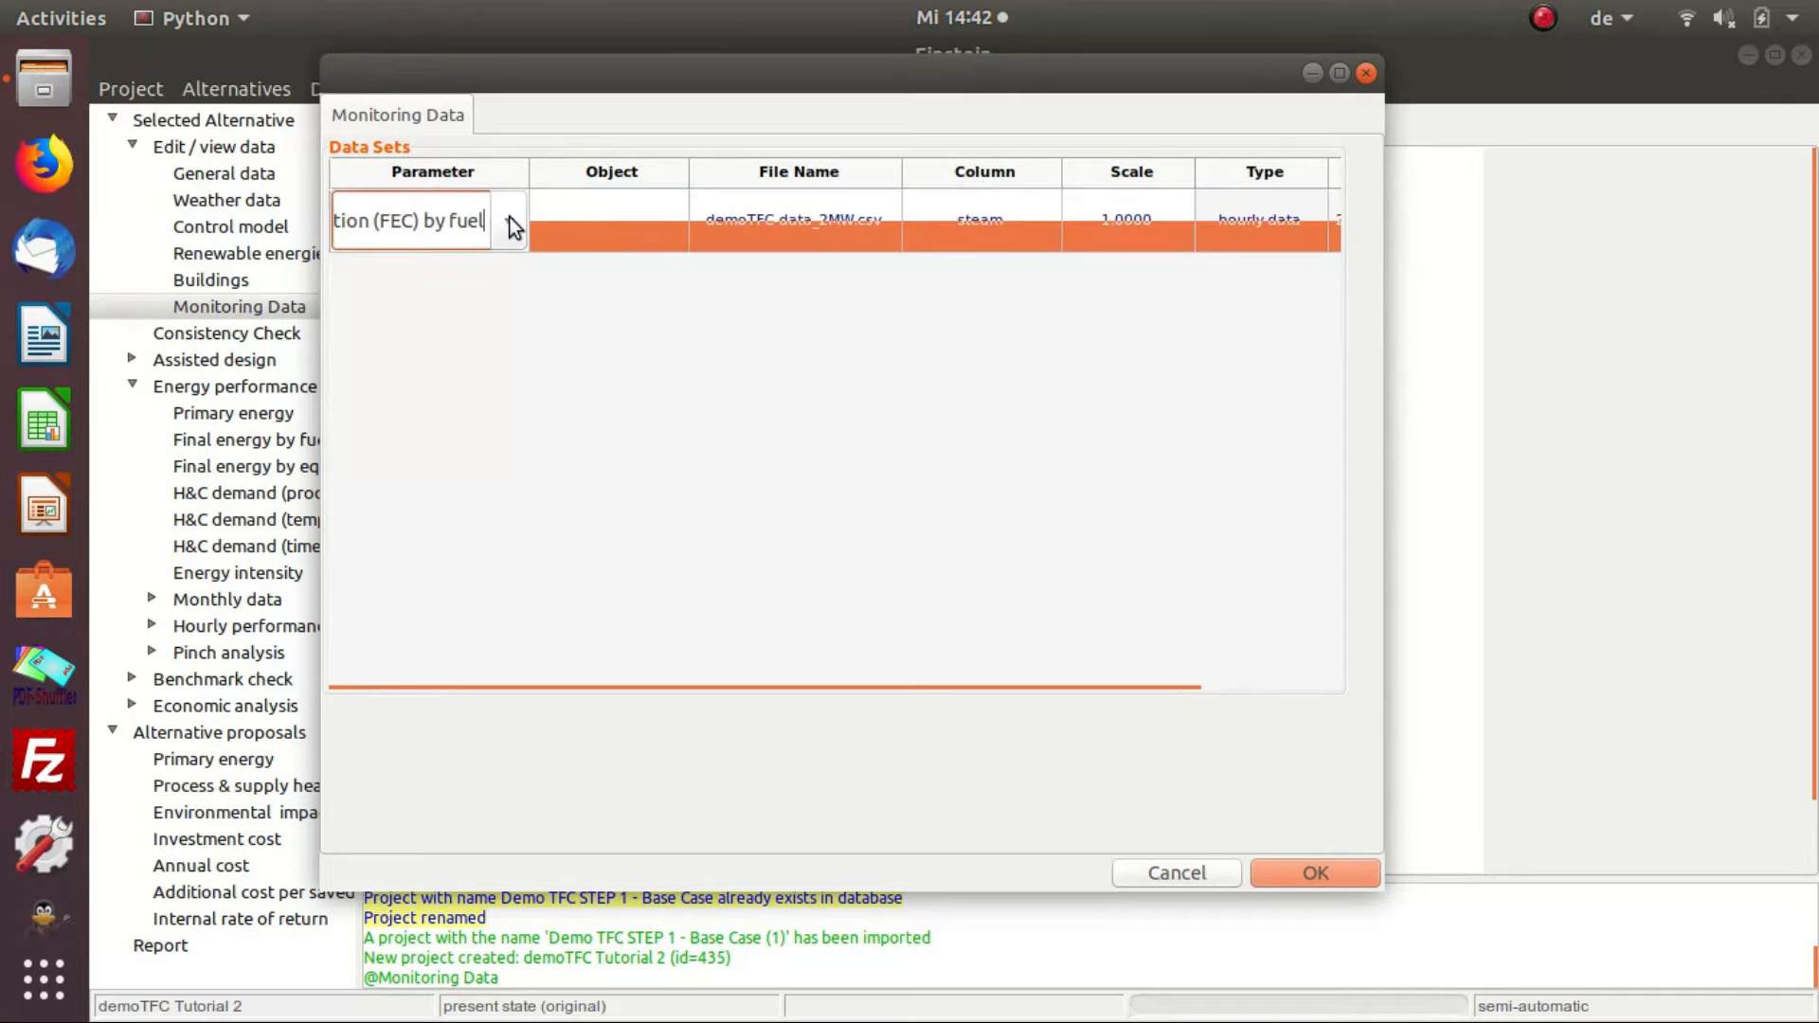
click(510, 220)
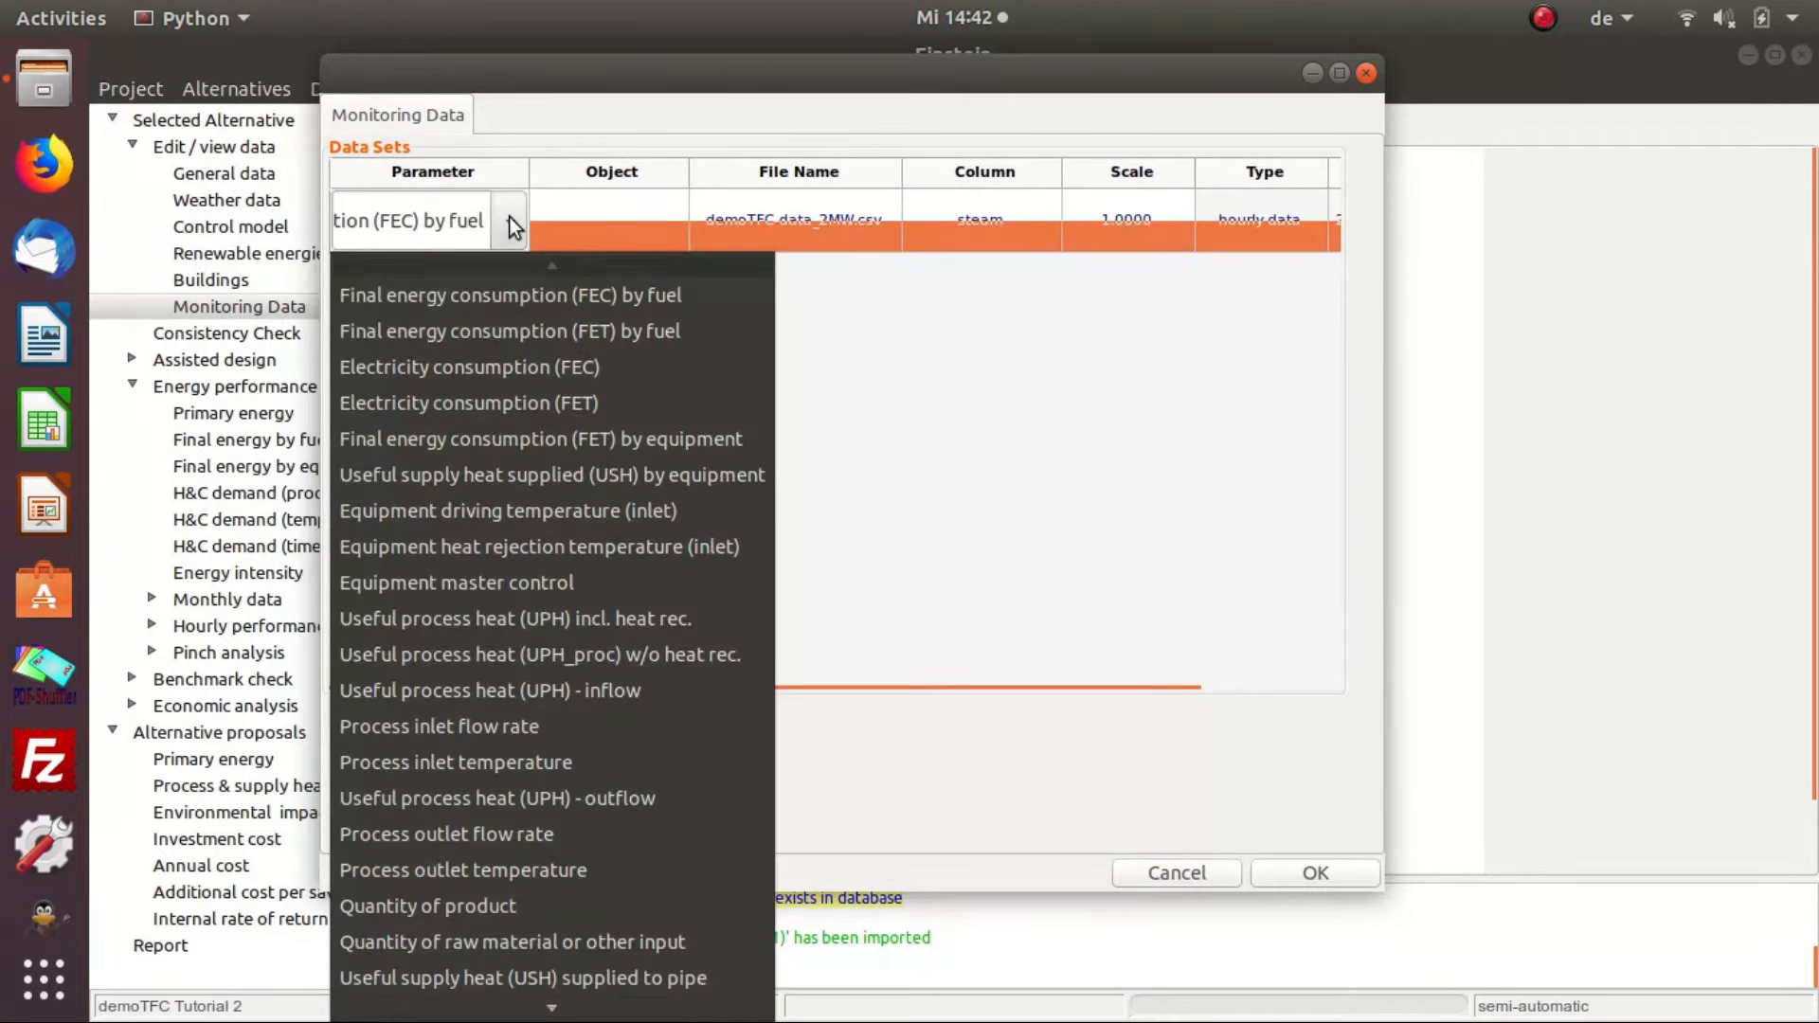
click(508, 476)
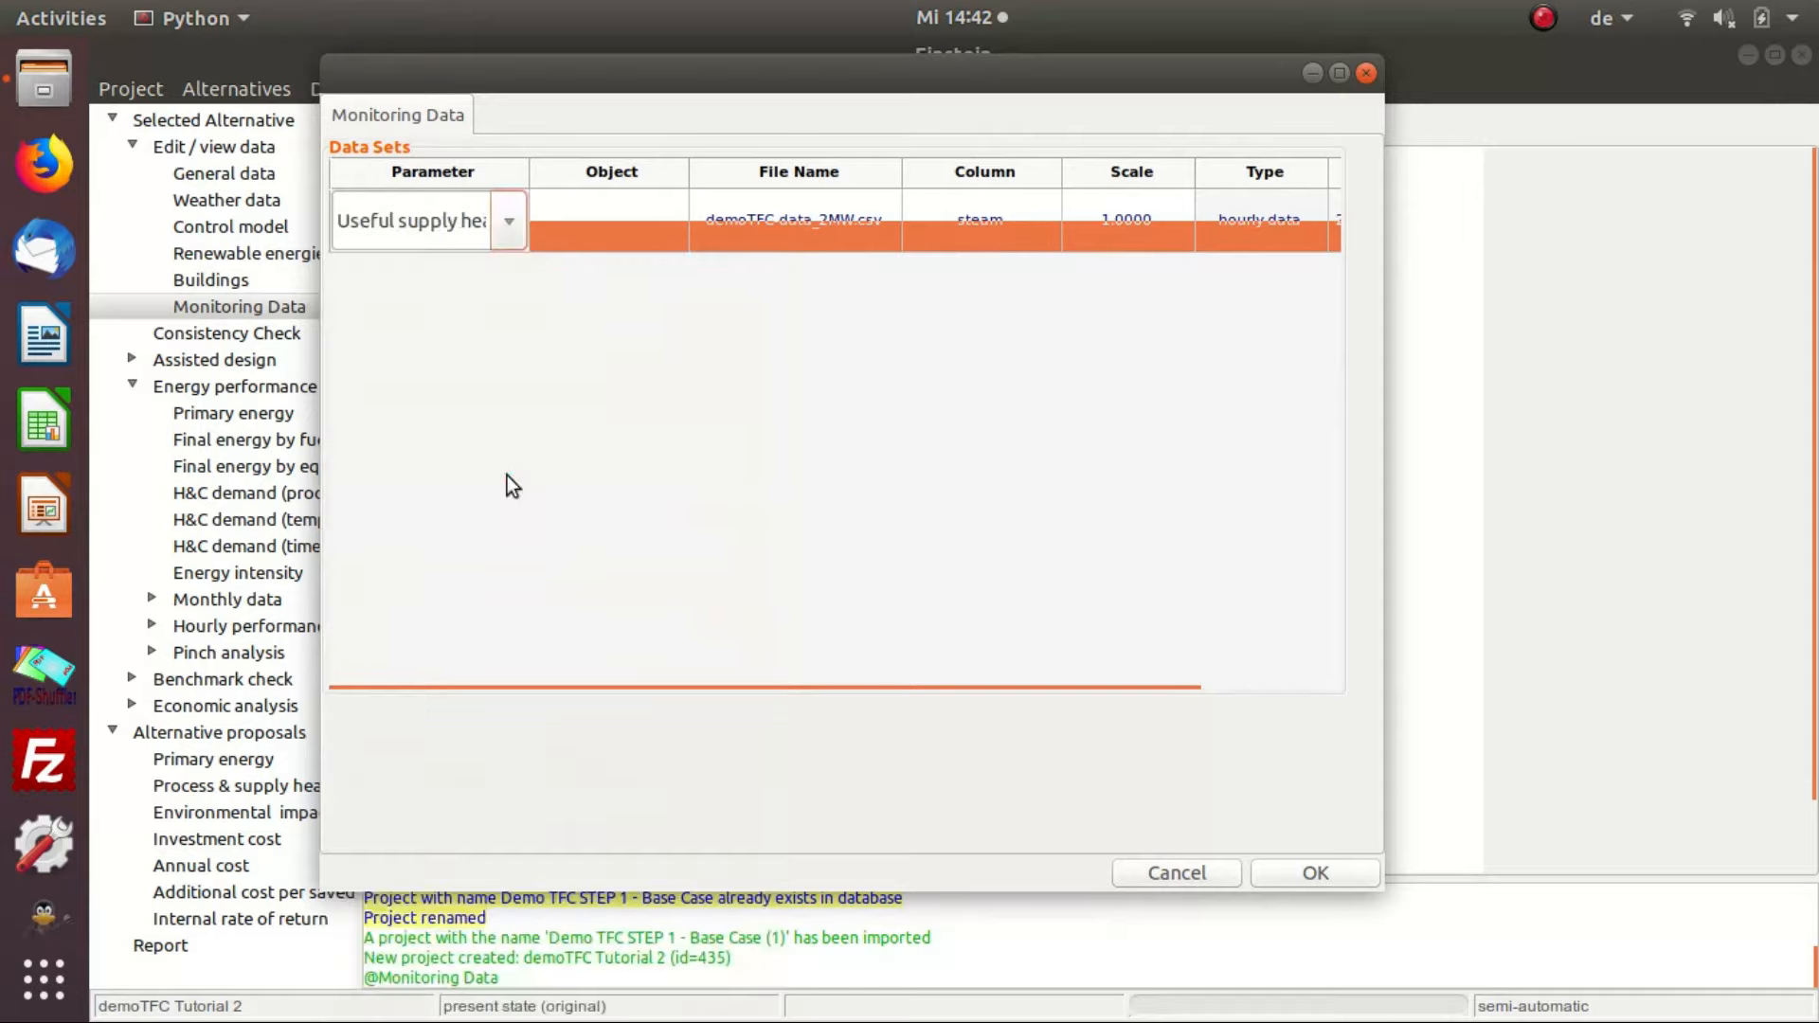
click(665, 218)
click(669, 221)
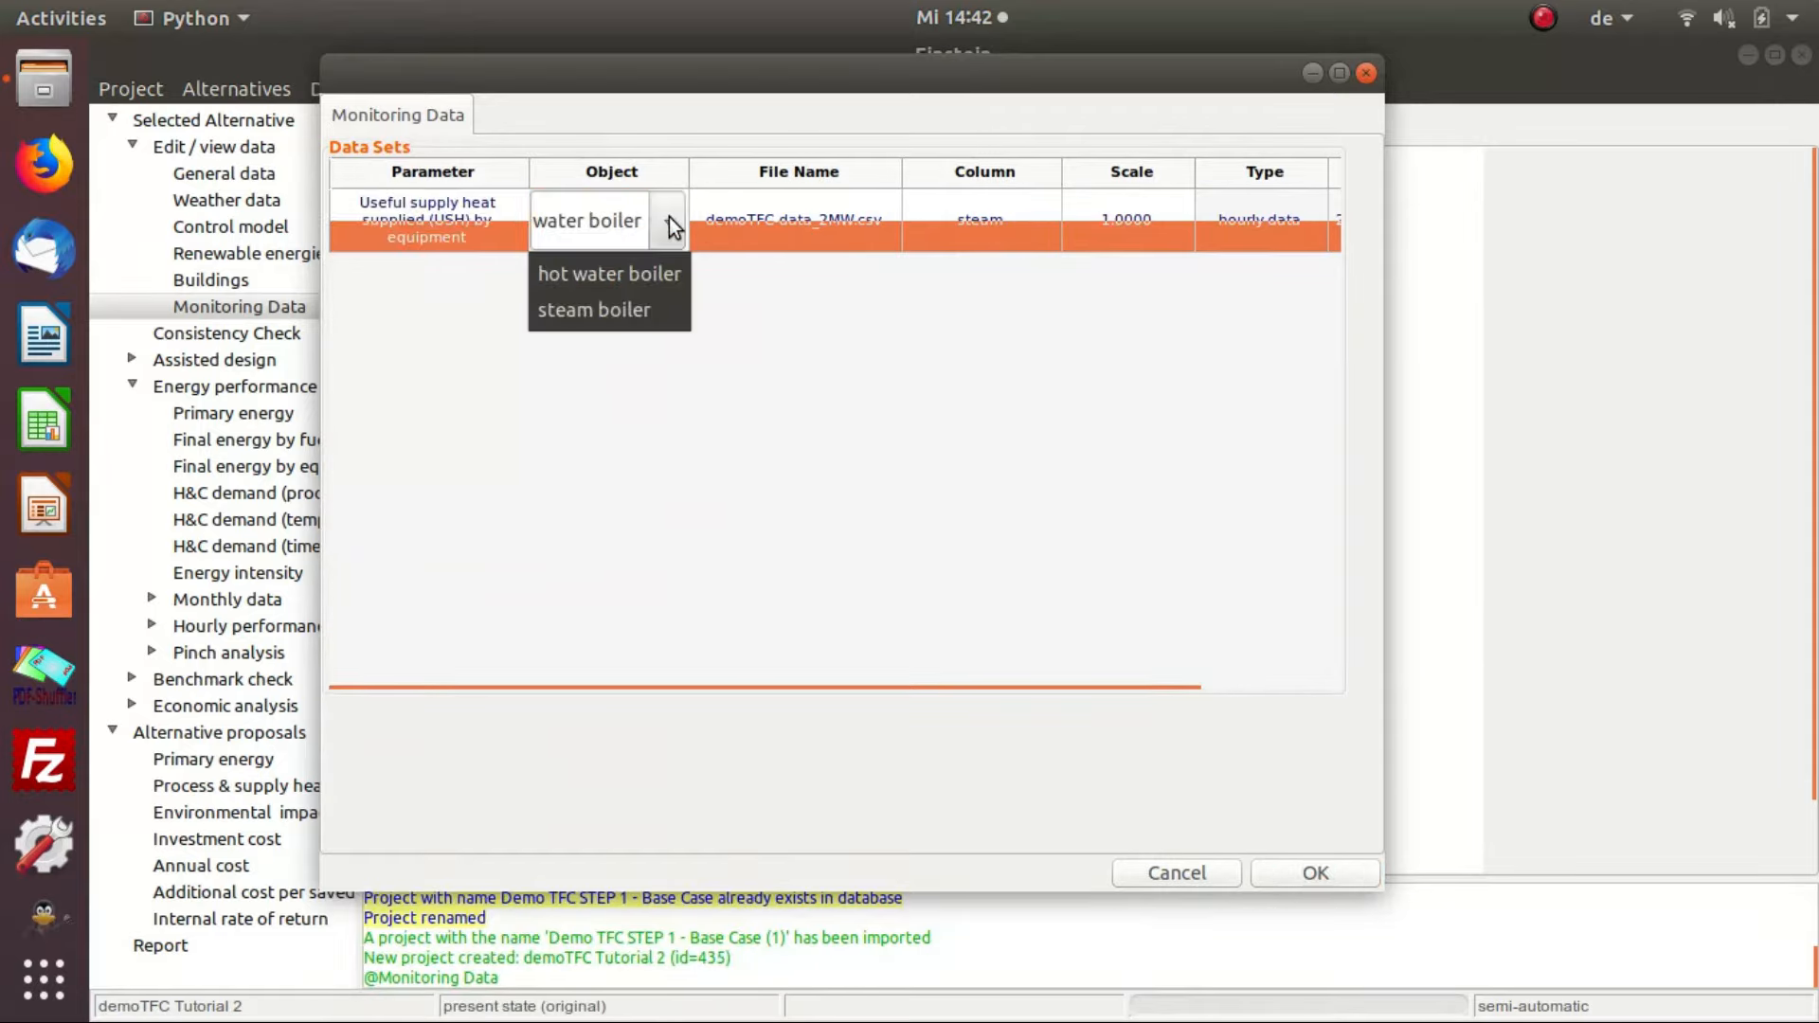
click(635, 310)
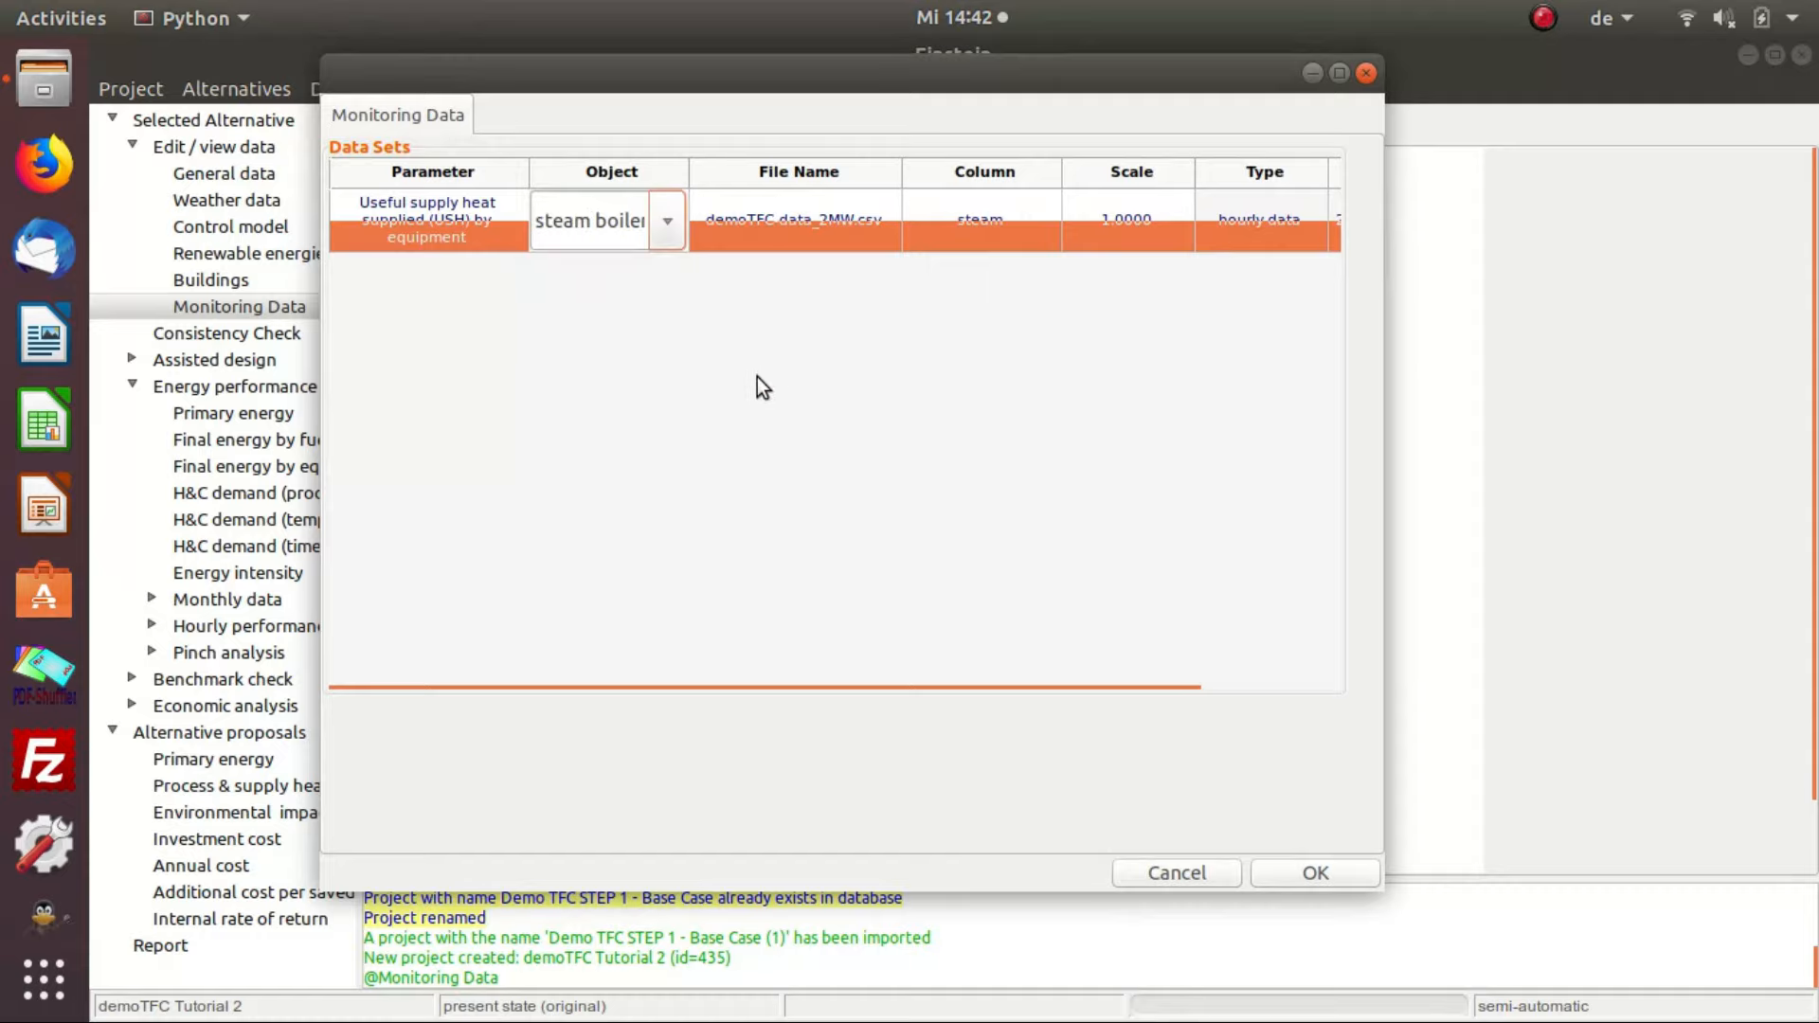
click(846, 246)
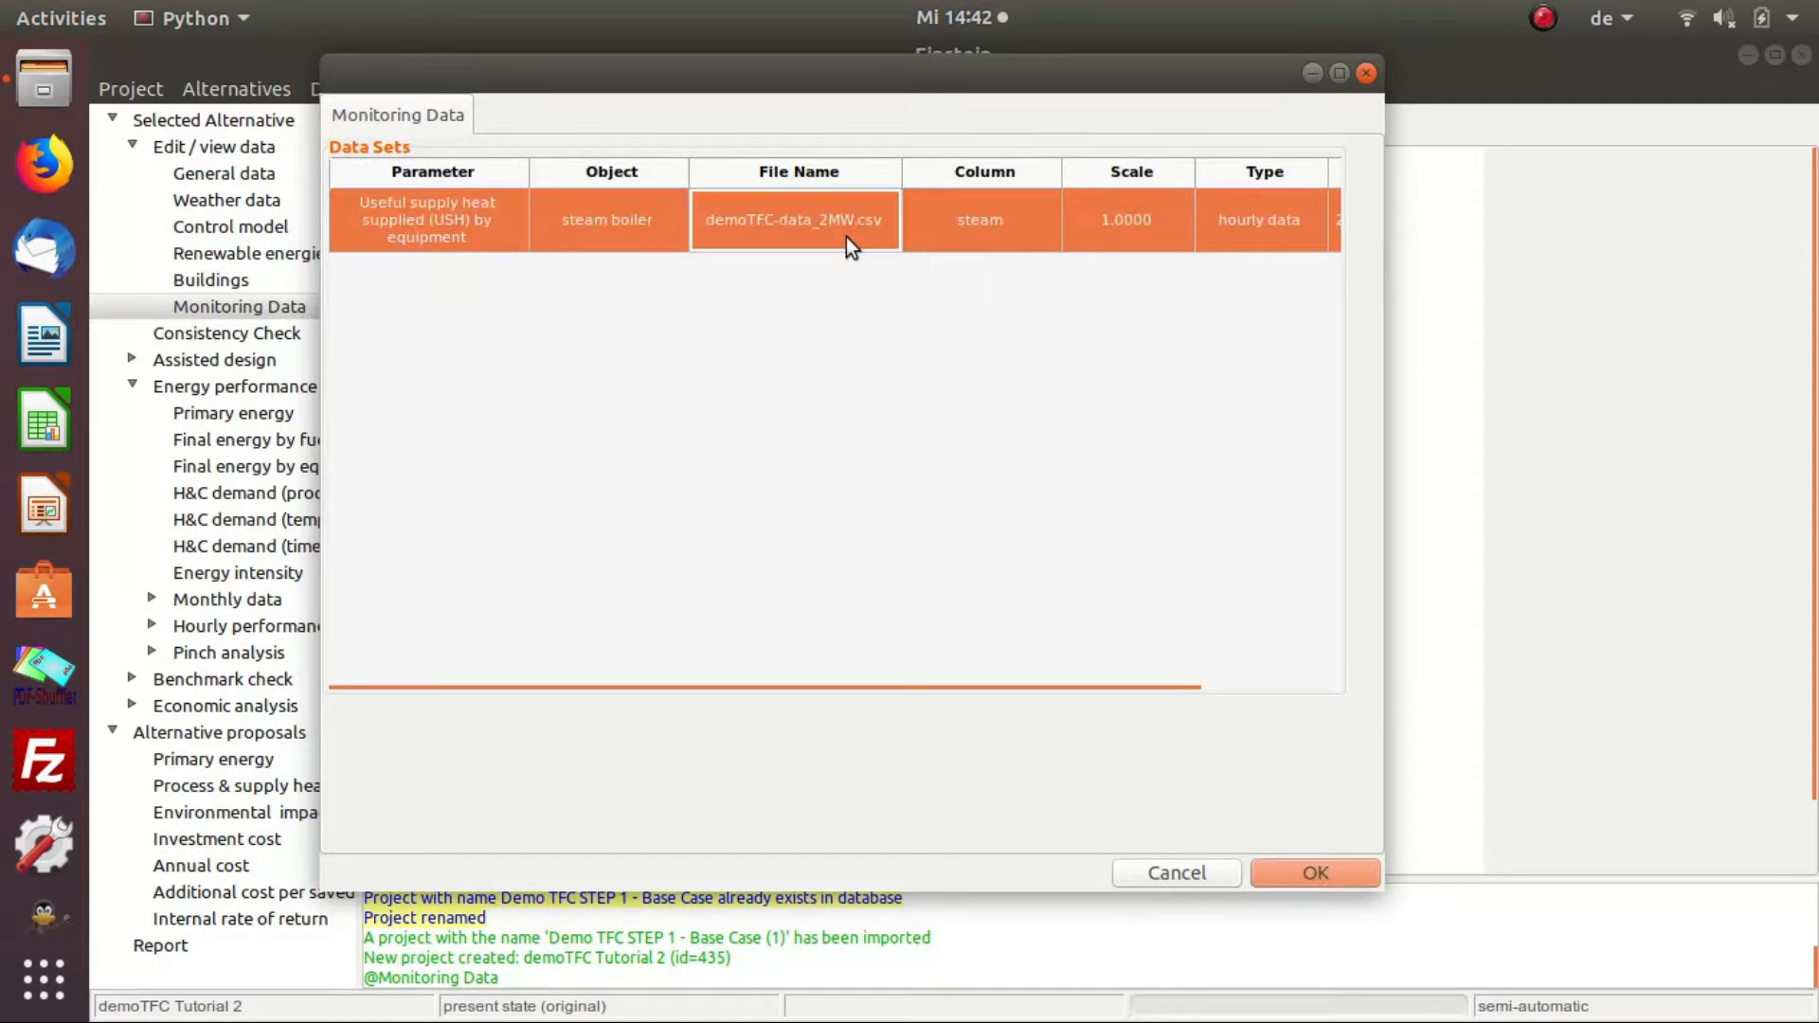
click(1316, 872)
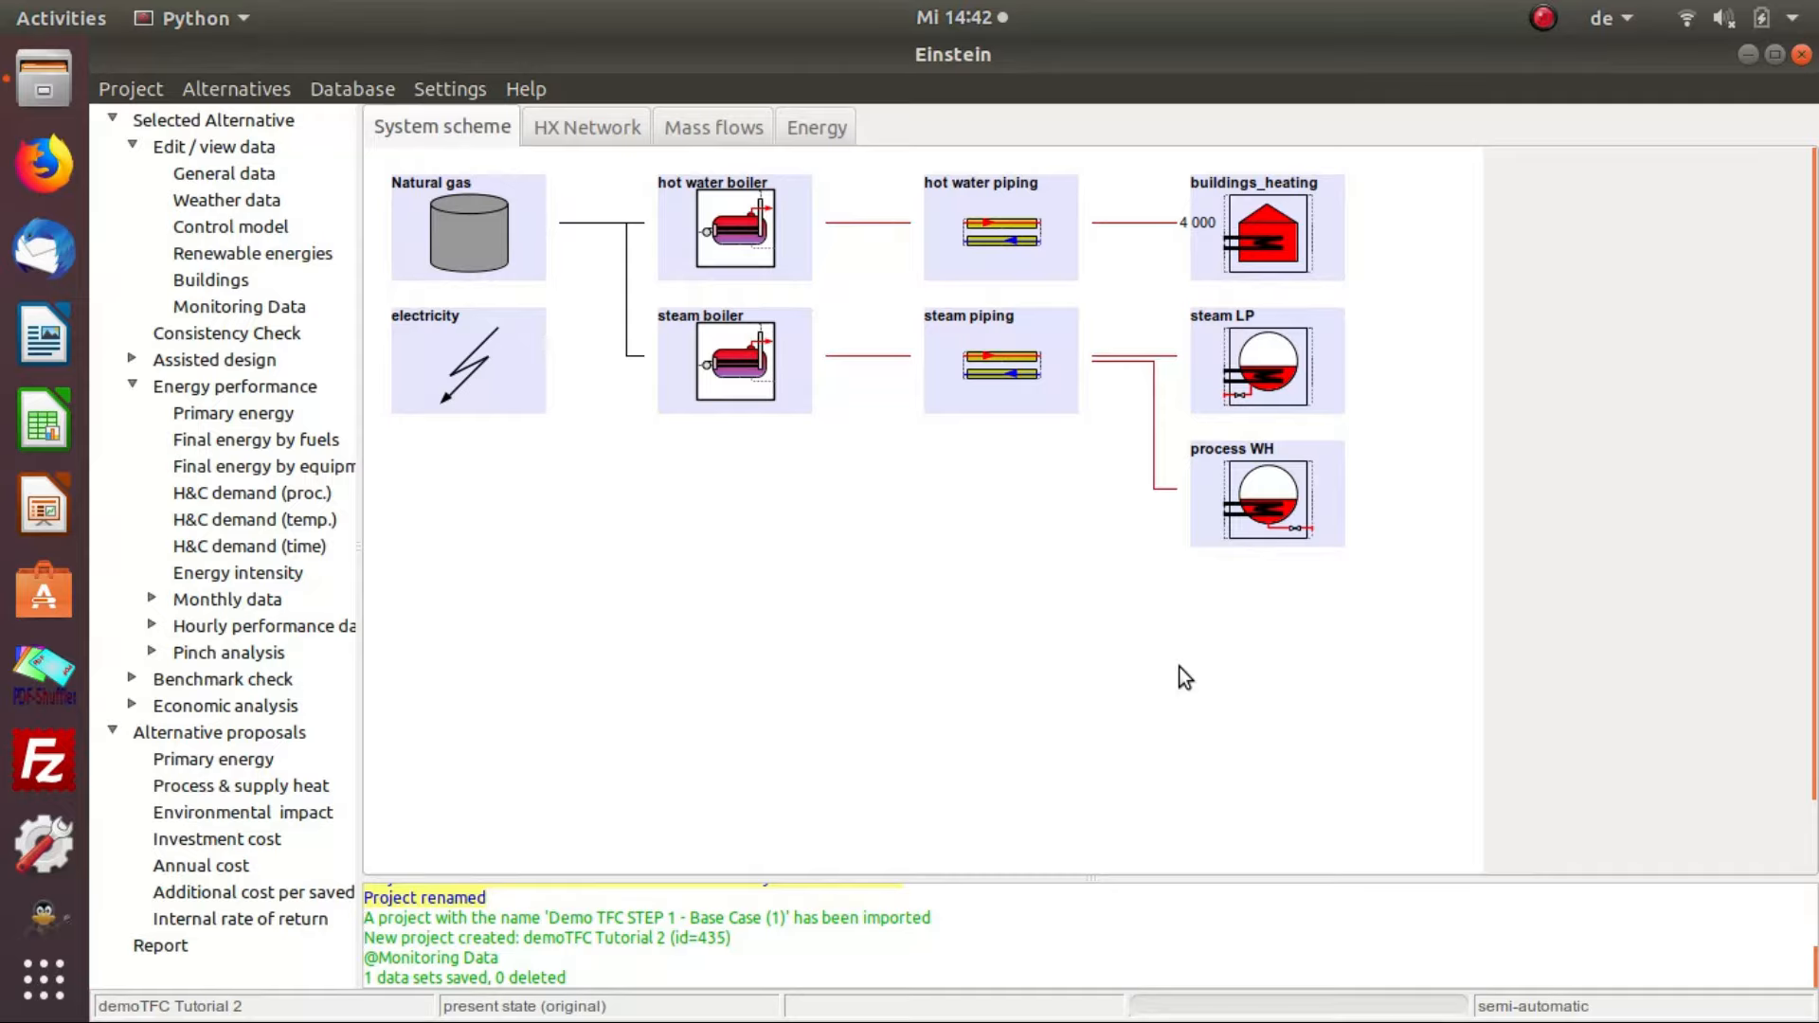
Reopen the monitoring data and insert a second data set below the steam boiler one, using the file demoTFC-data_2MW.csv.
click(258, 306)
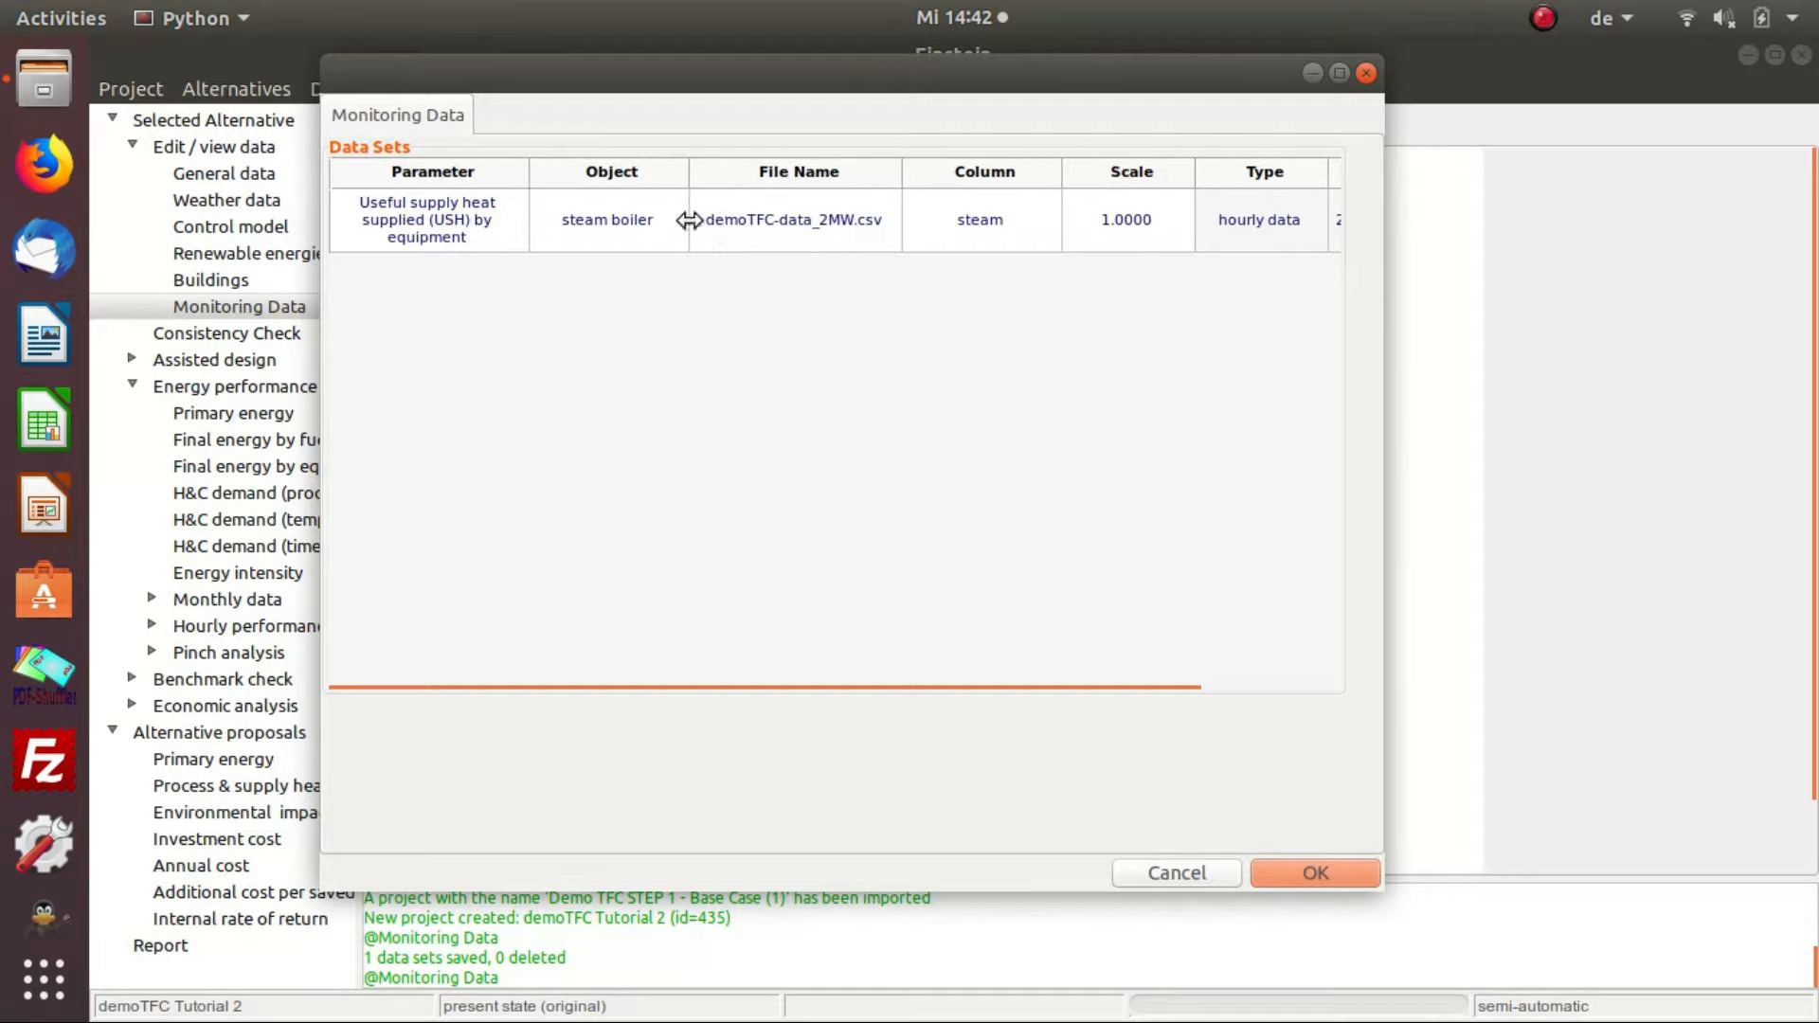
right_click(642, 227)
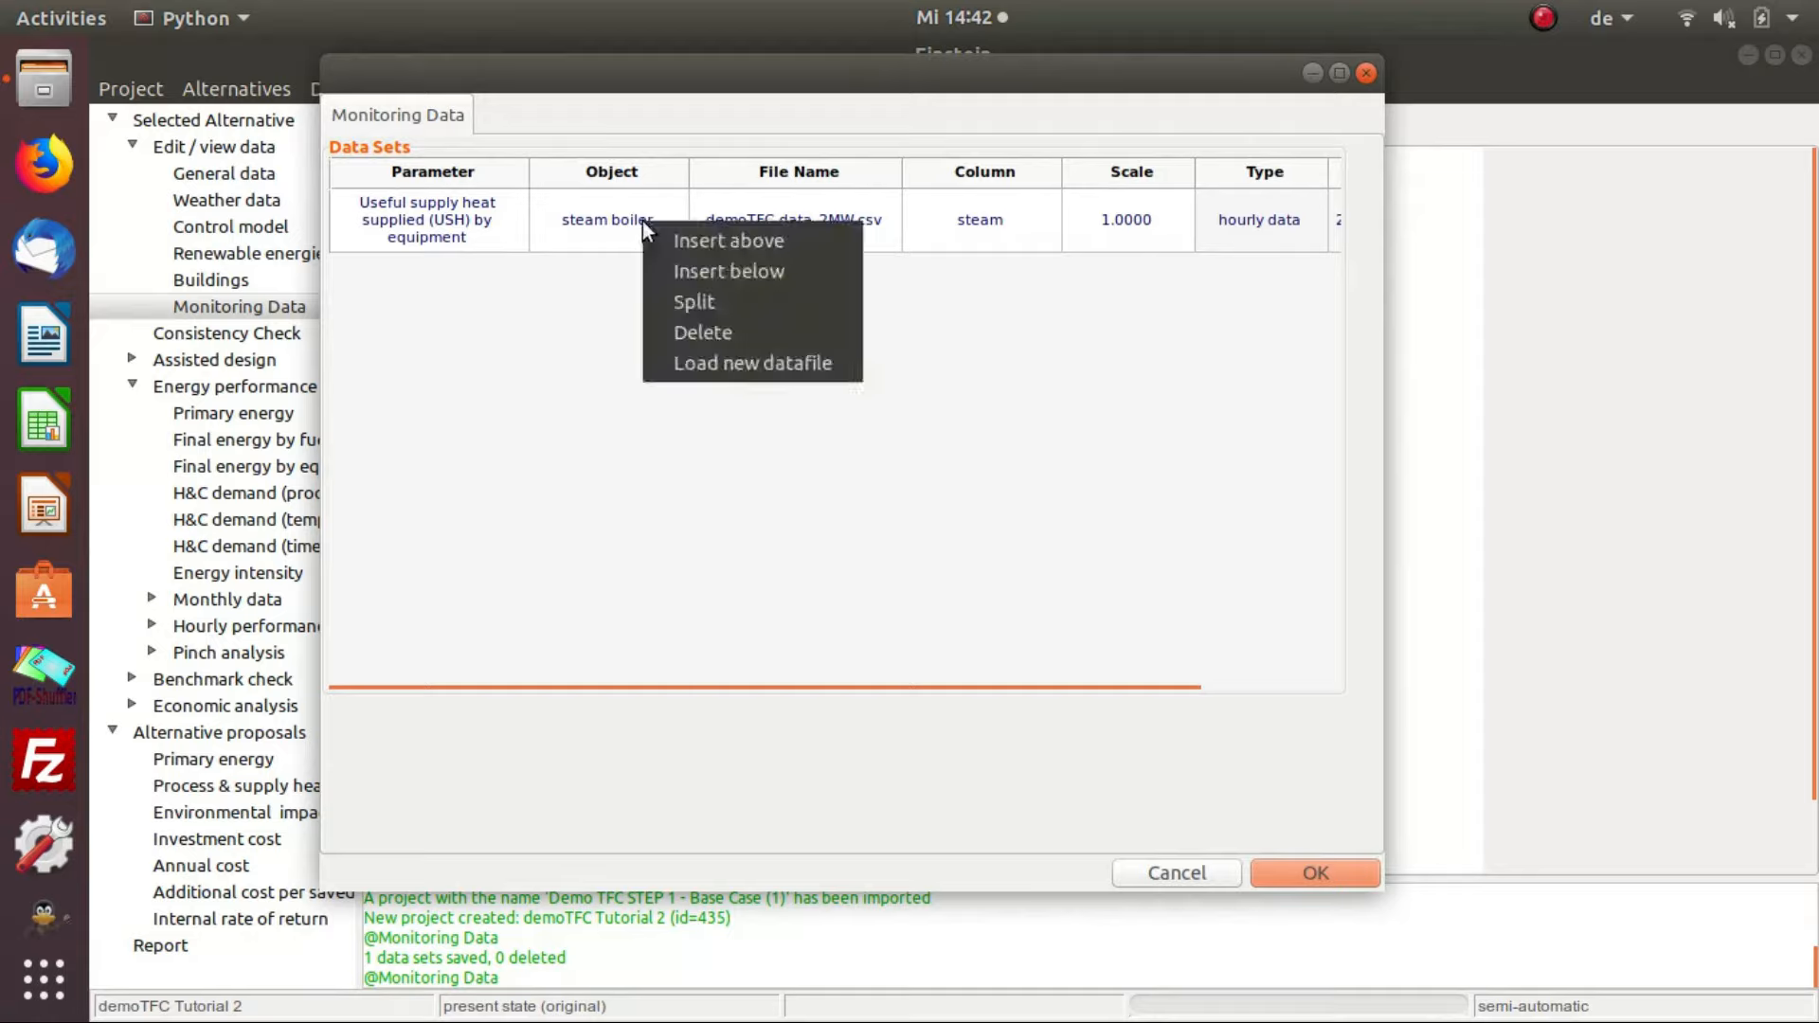
click(684, 274)
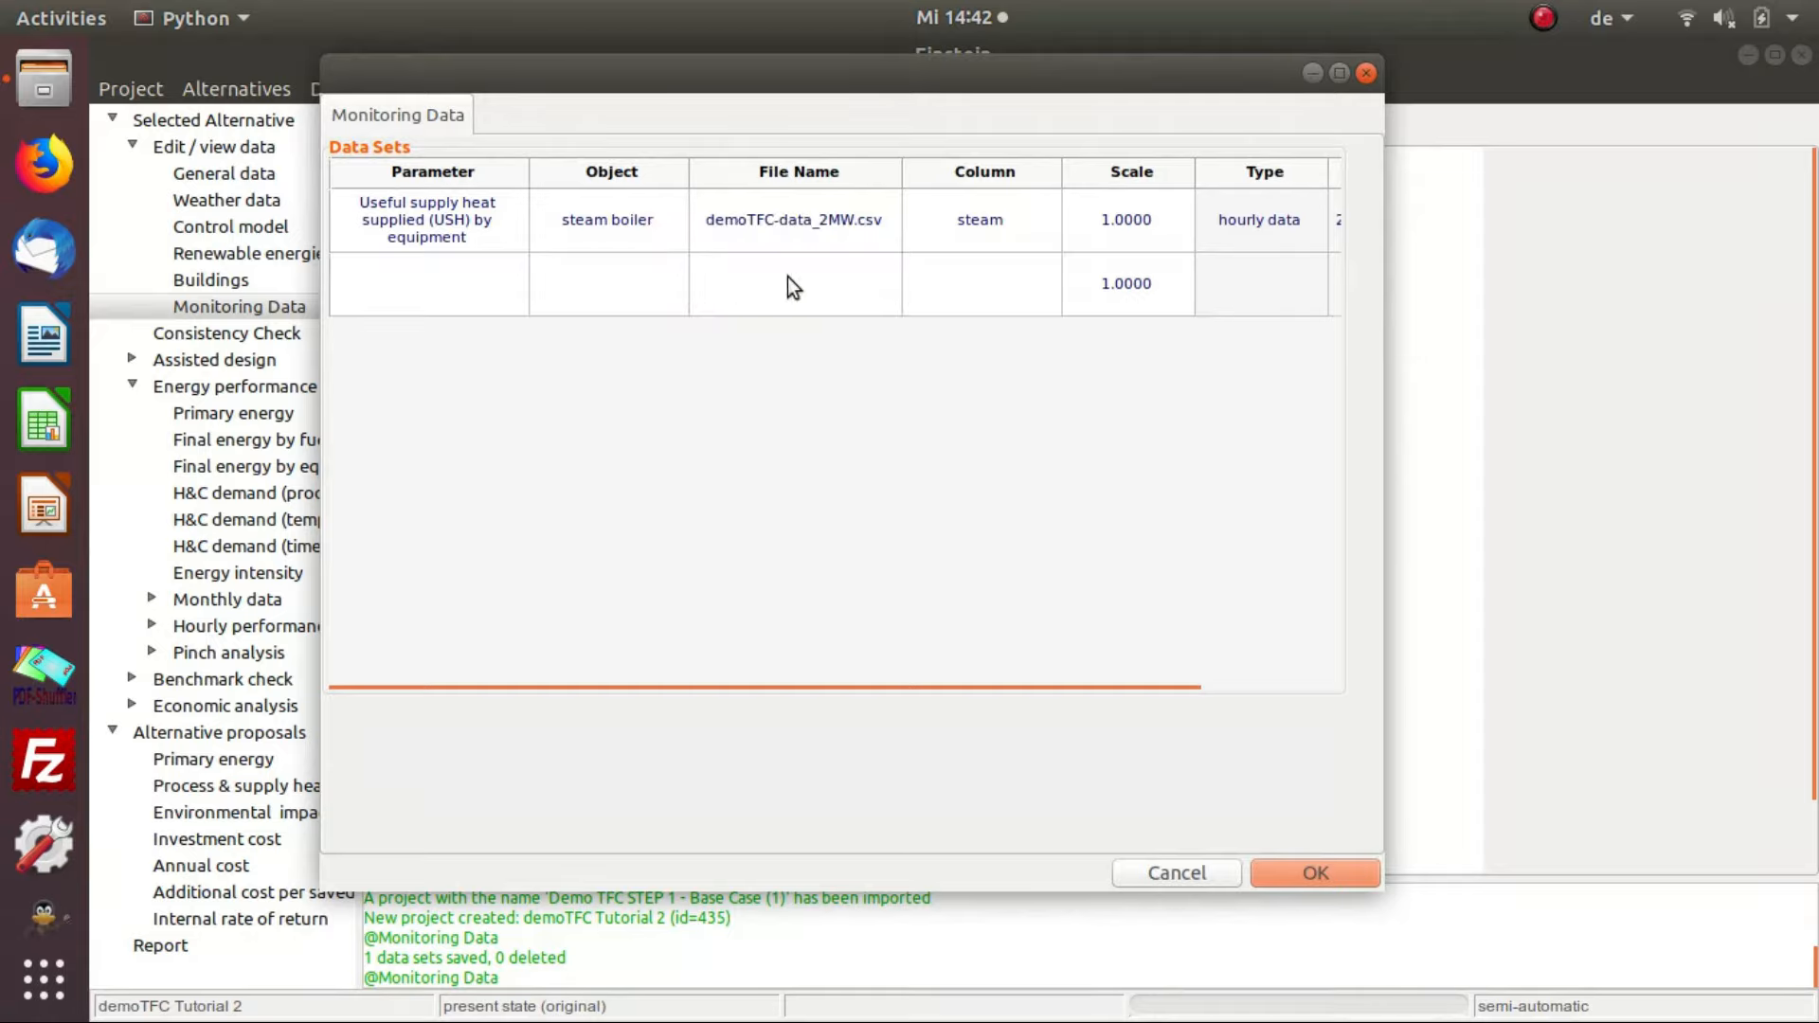
click(871, 282)
click(872, 280)
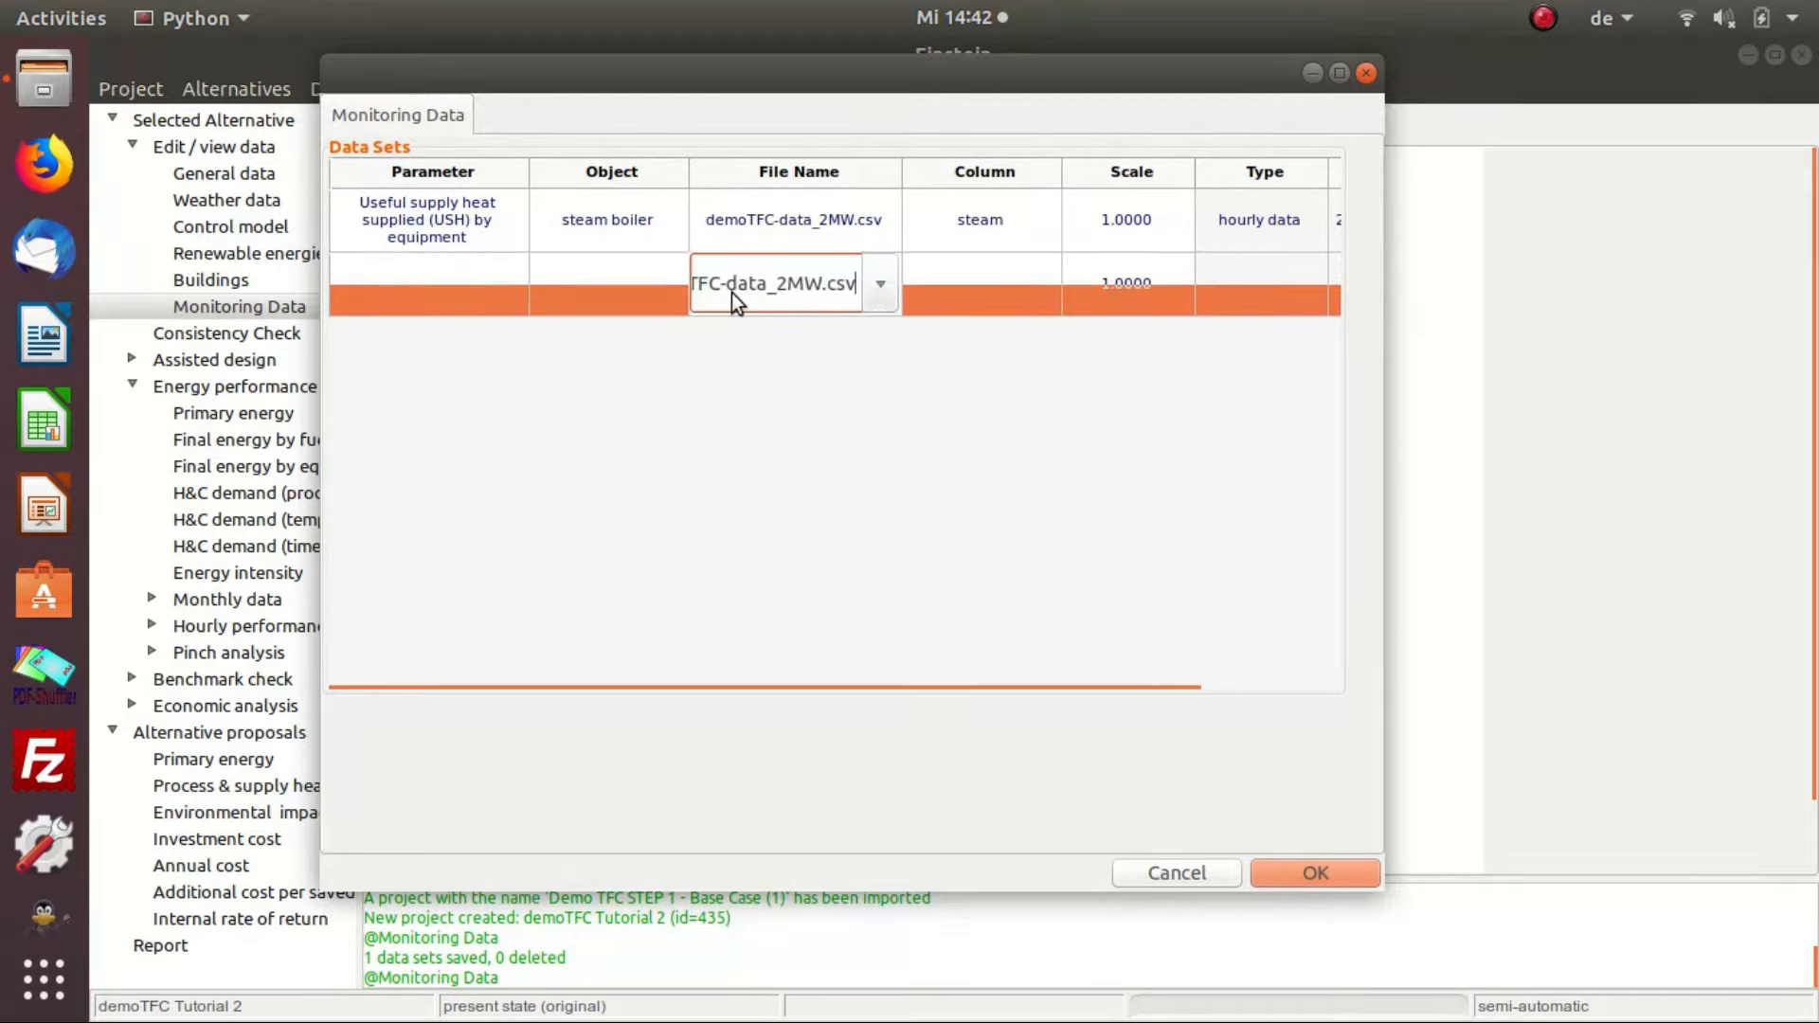
click(684, 294)
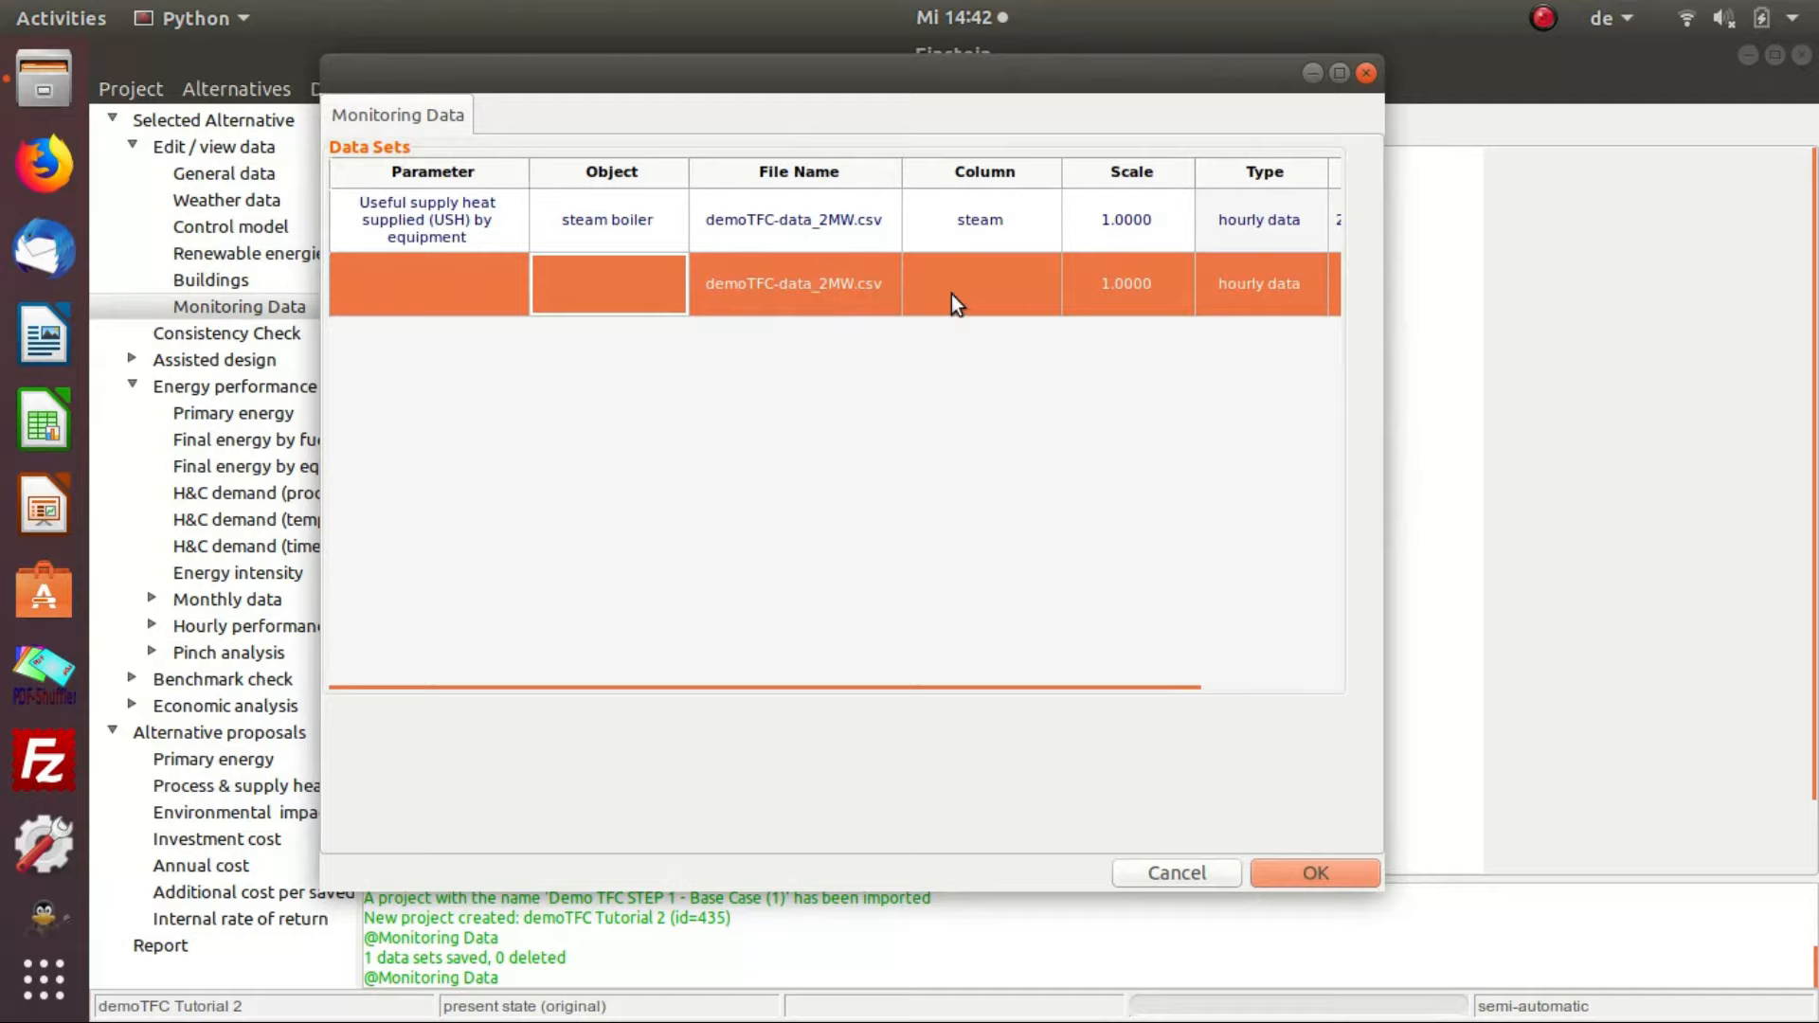
Choose product as the datafile column for the second monitoring data set.
click(1052, 281)
click(1054, 280)
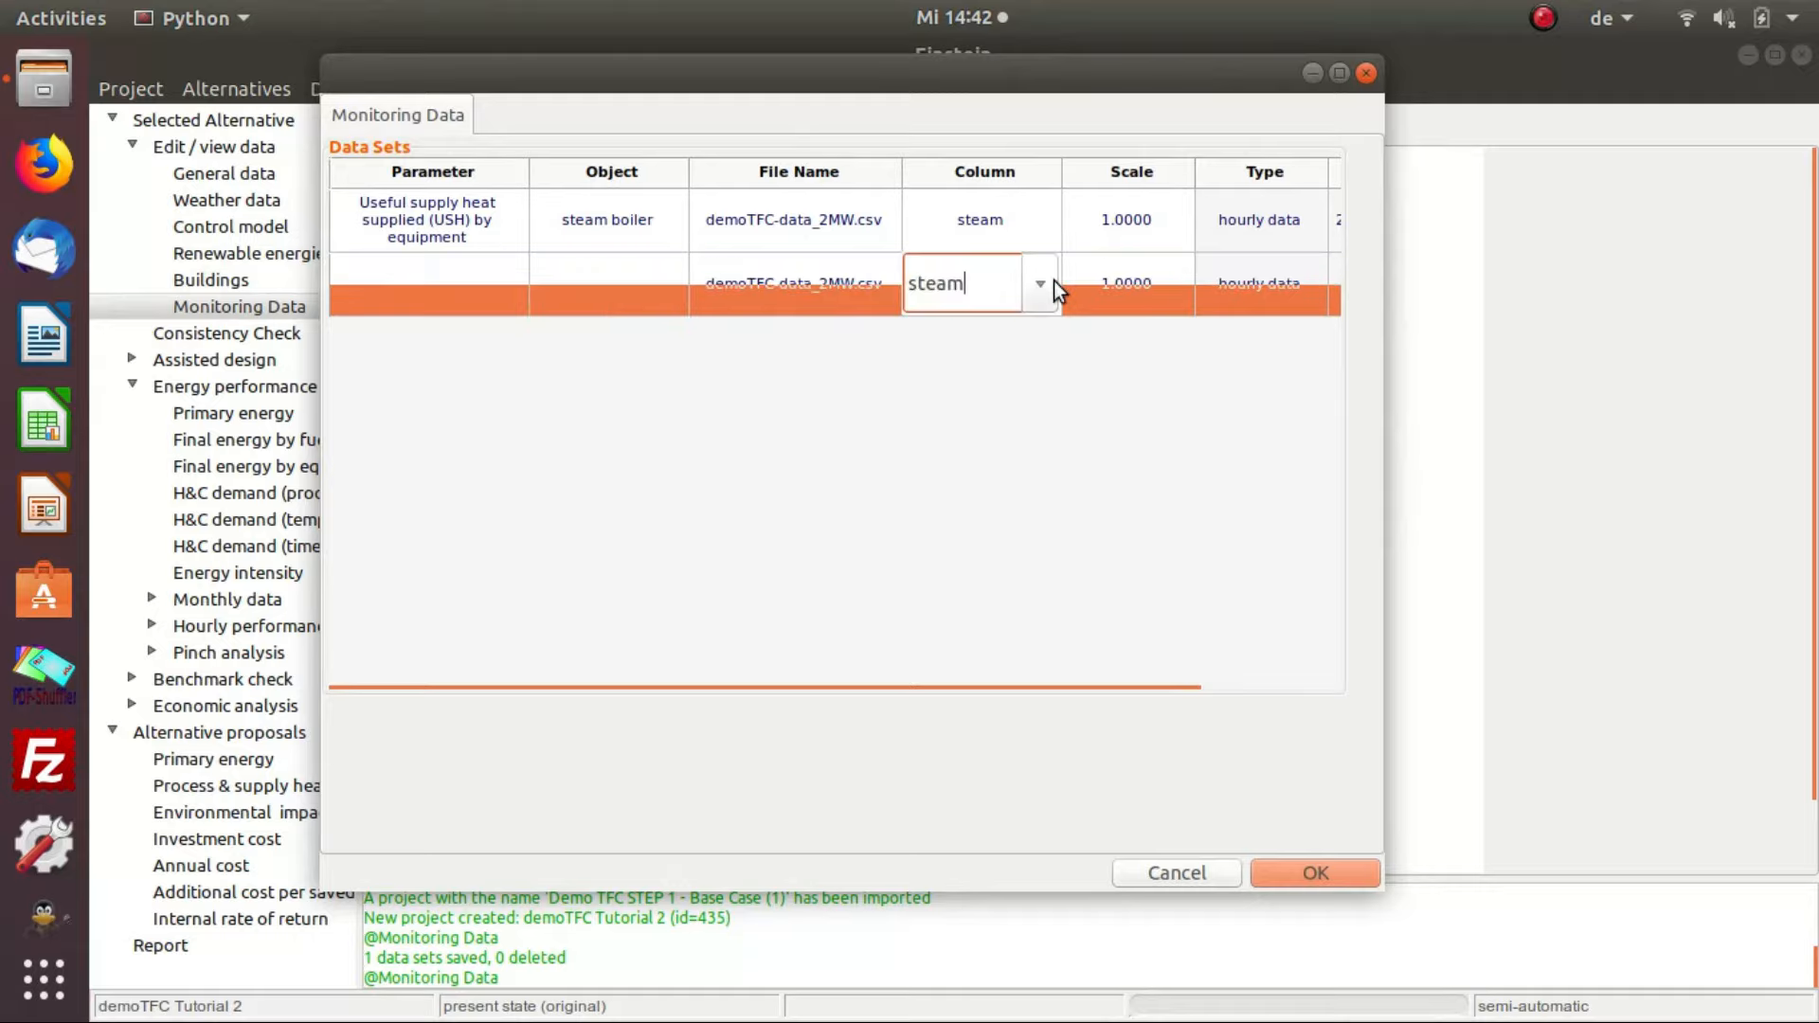
click(1043, 283)
click(1003, 367)
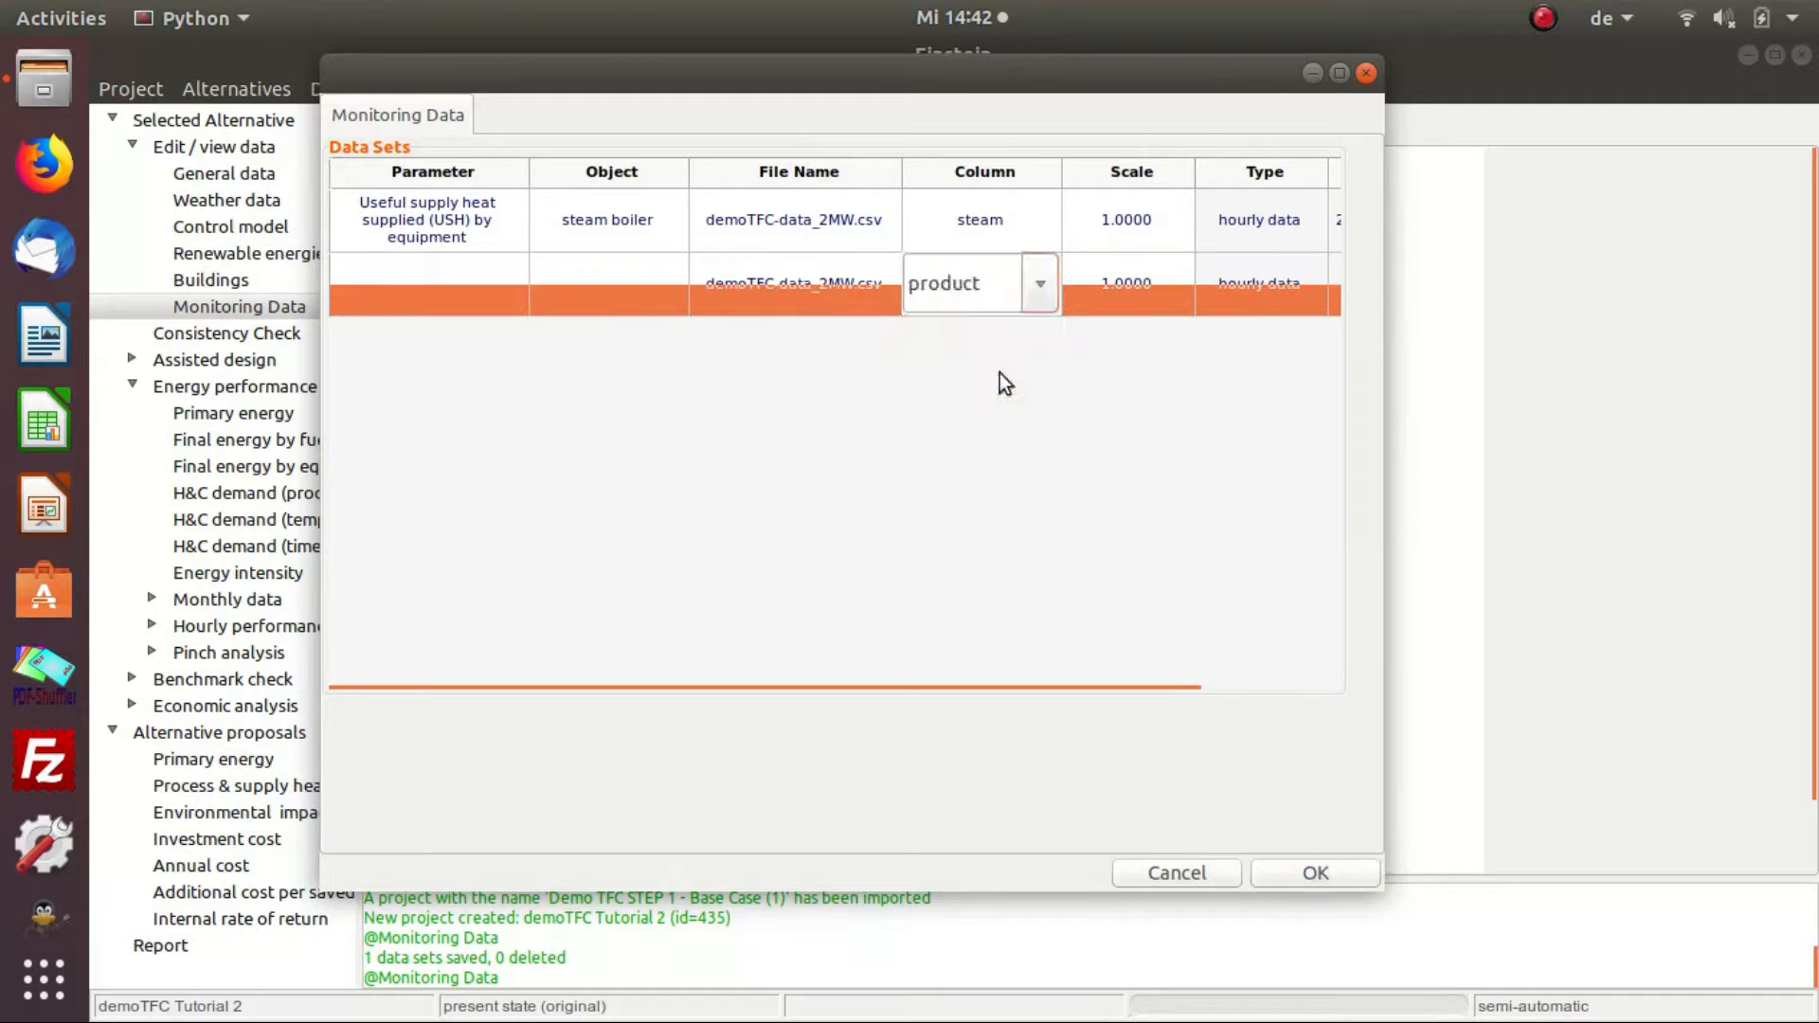
click(712, 288)
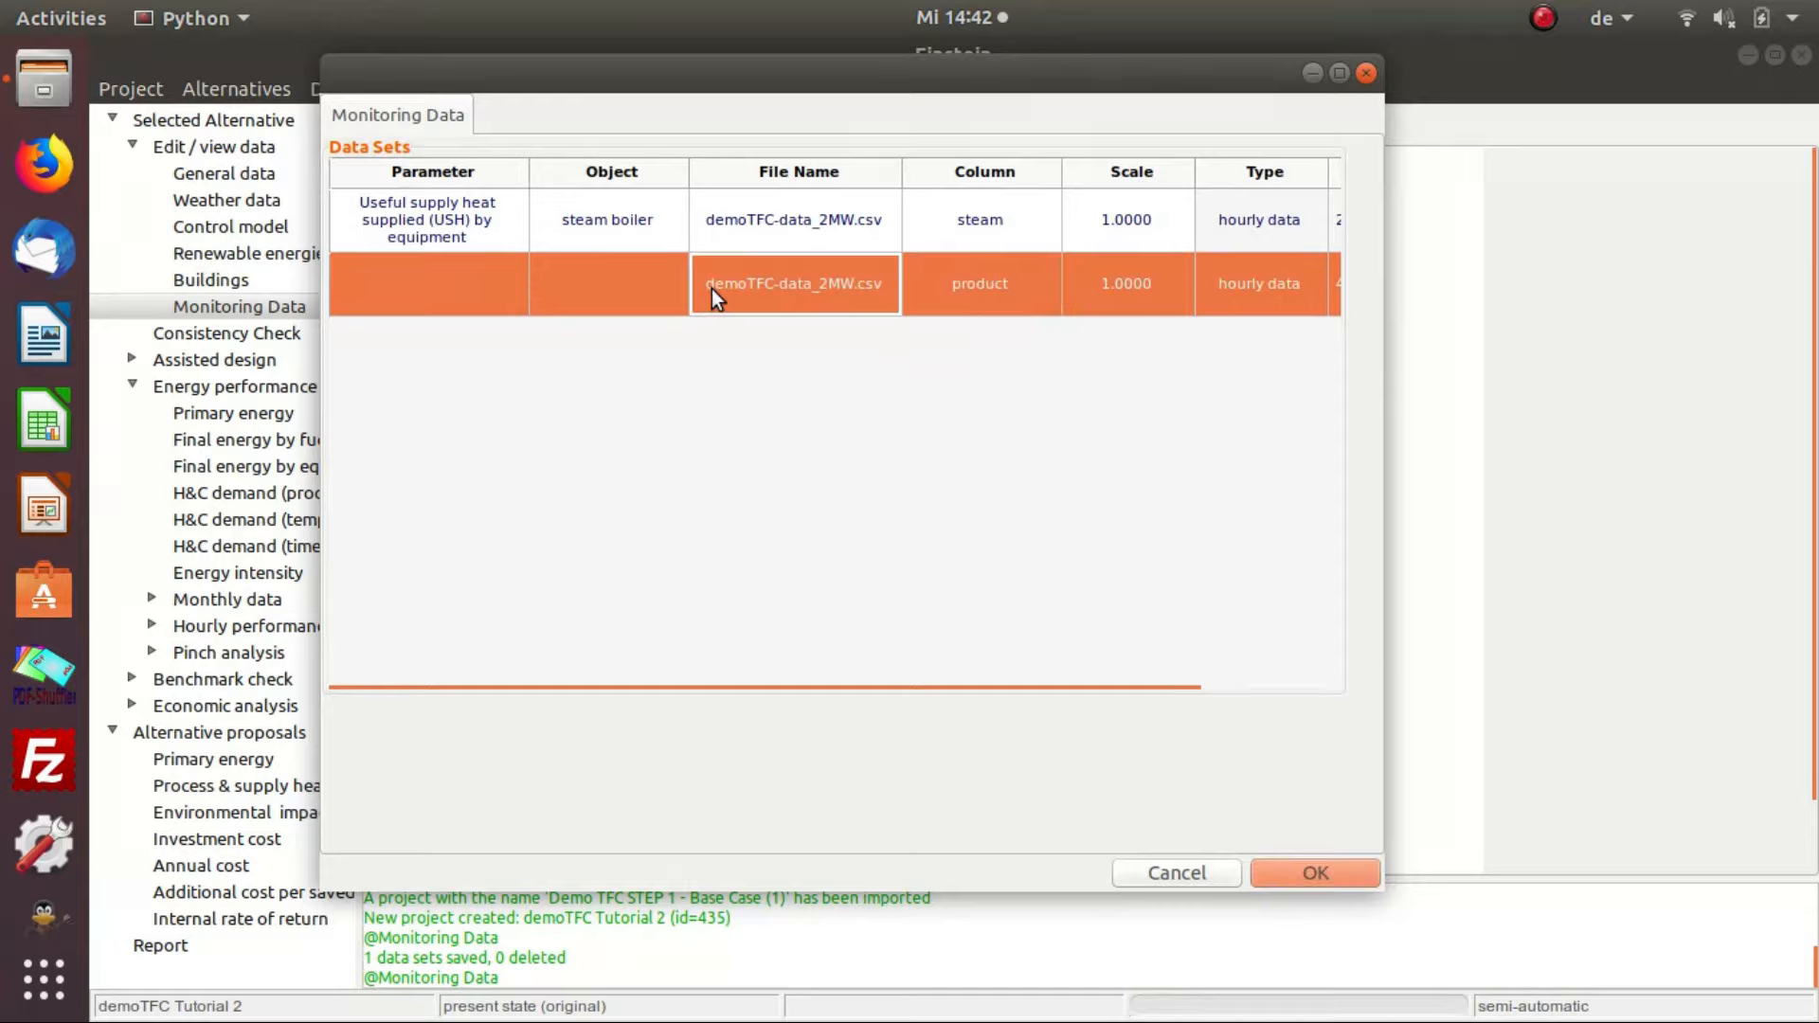
Set the second data set's parameter to Quantity of product and its object to some product.
click(505, 283)
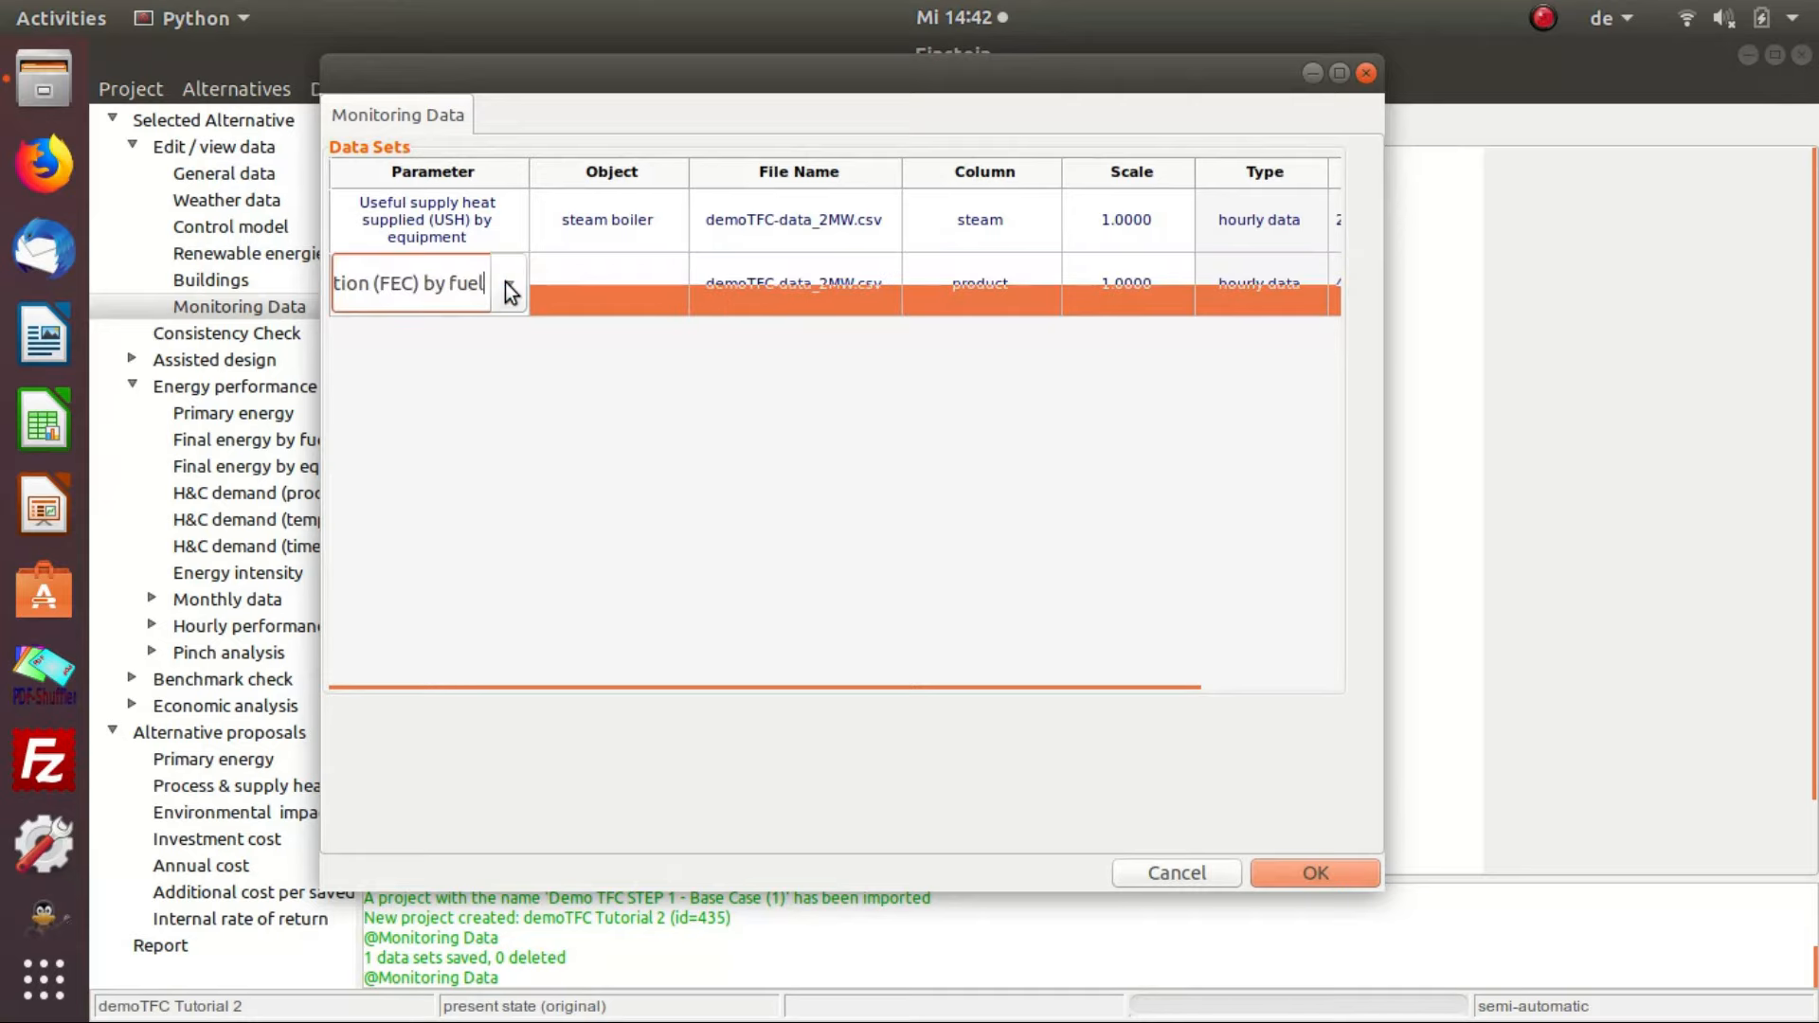
click(505, 283)
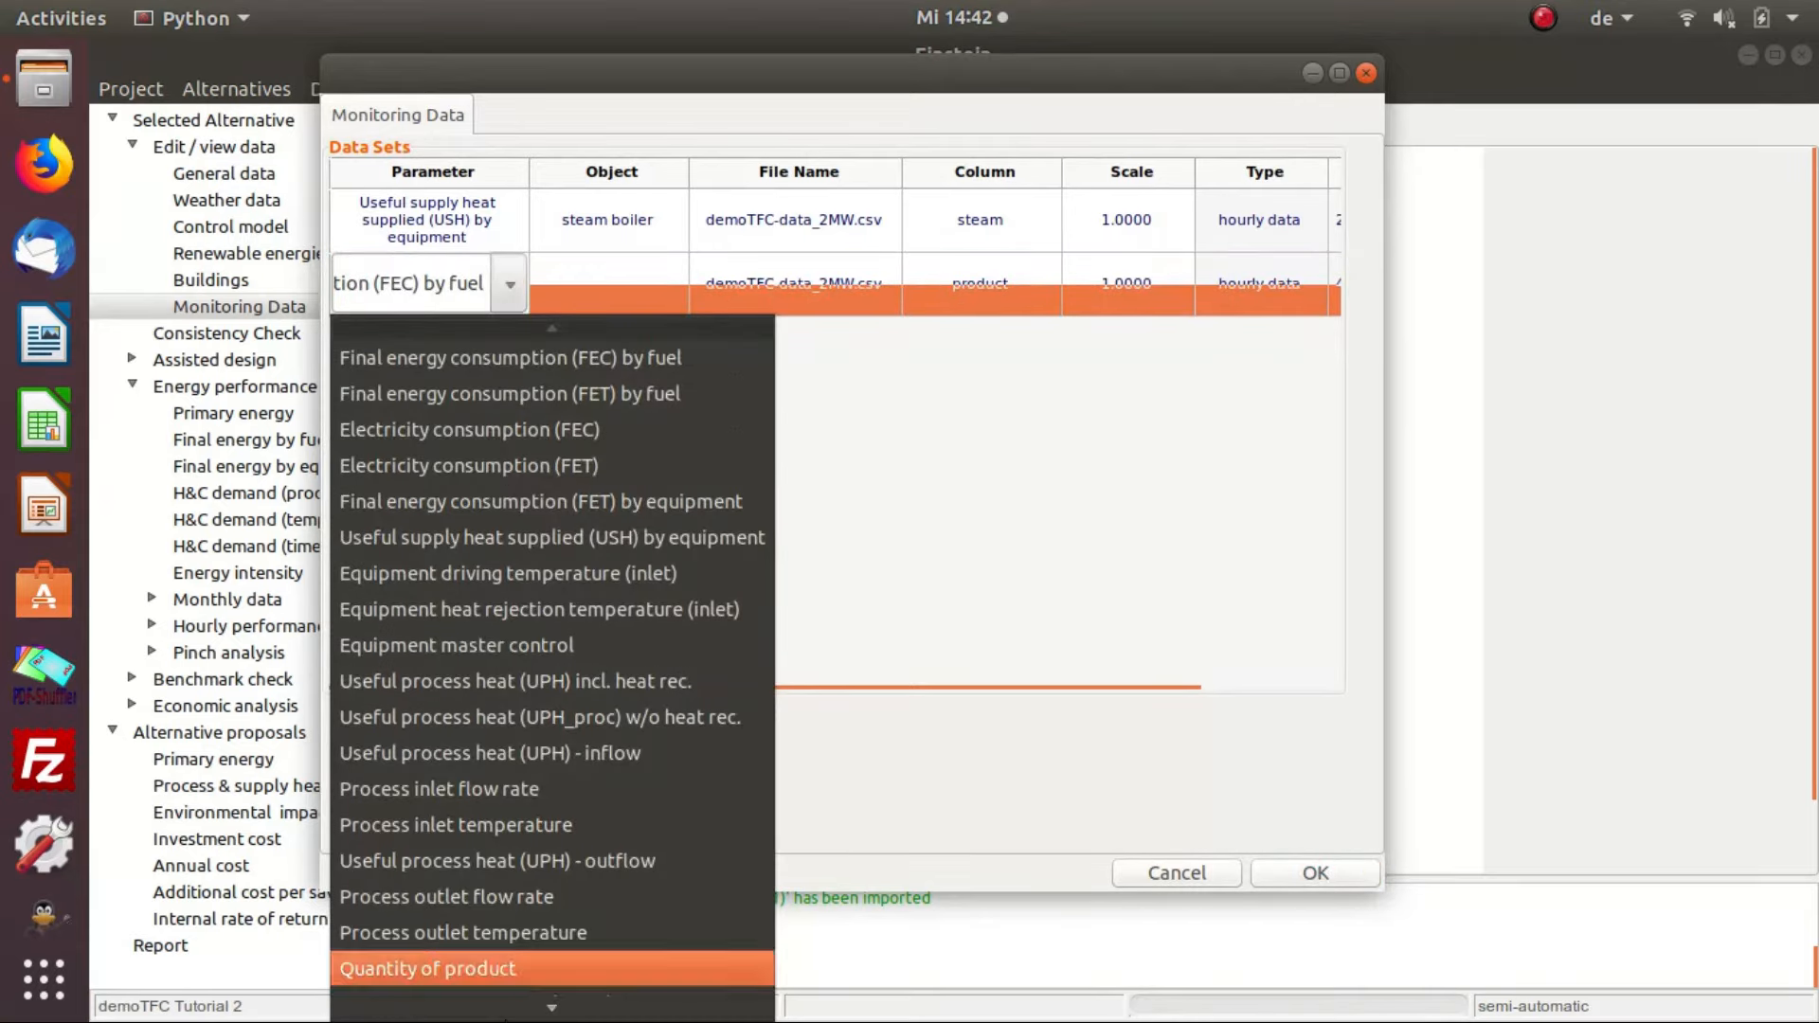
scroll(512, 966, down, 3)
click(488, 835)
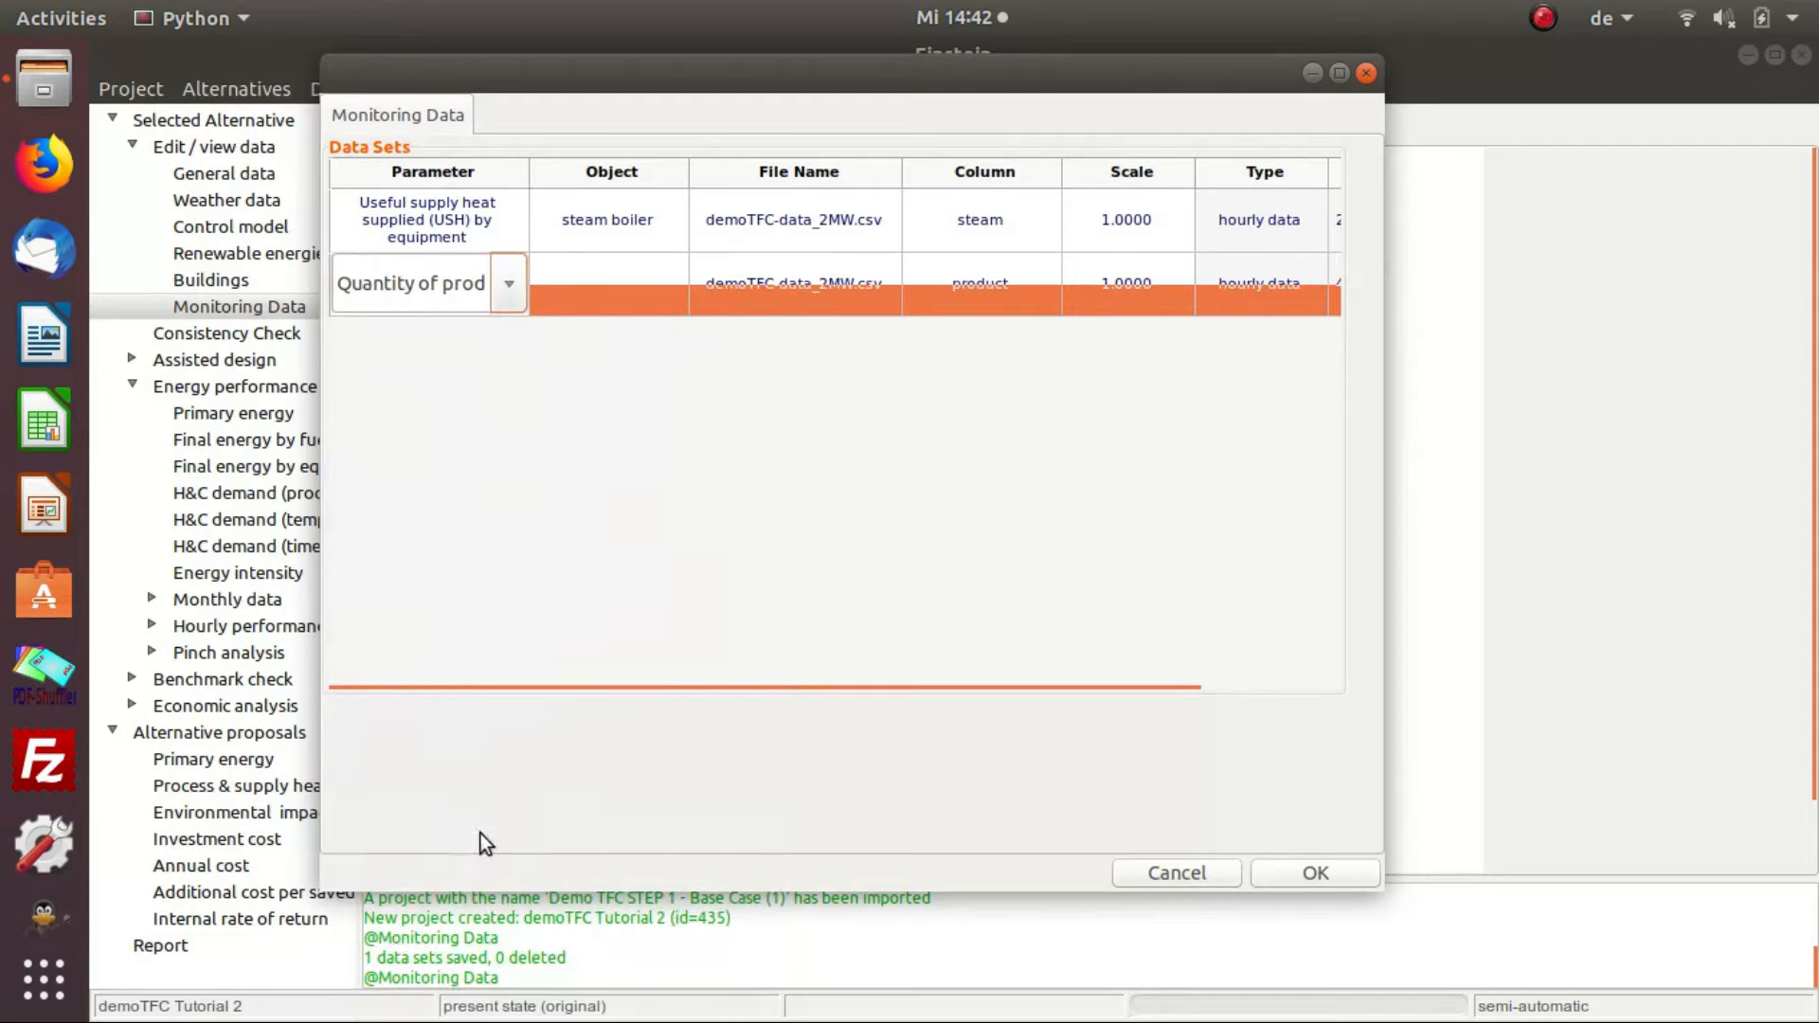
click(666, 294)
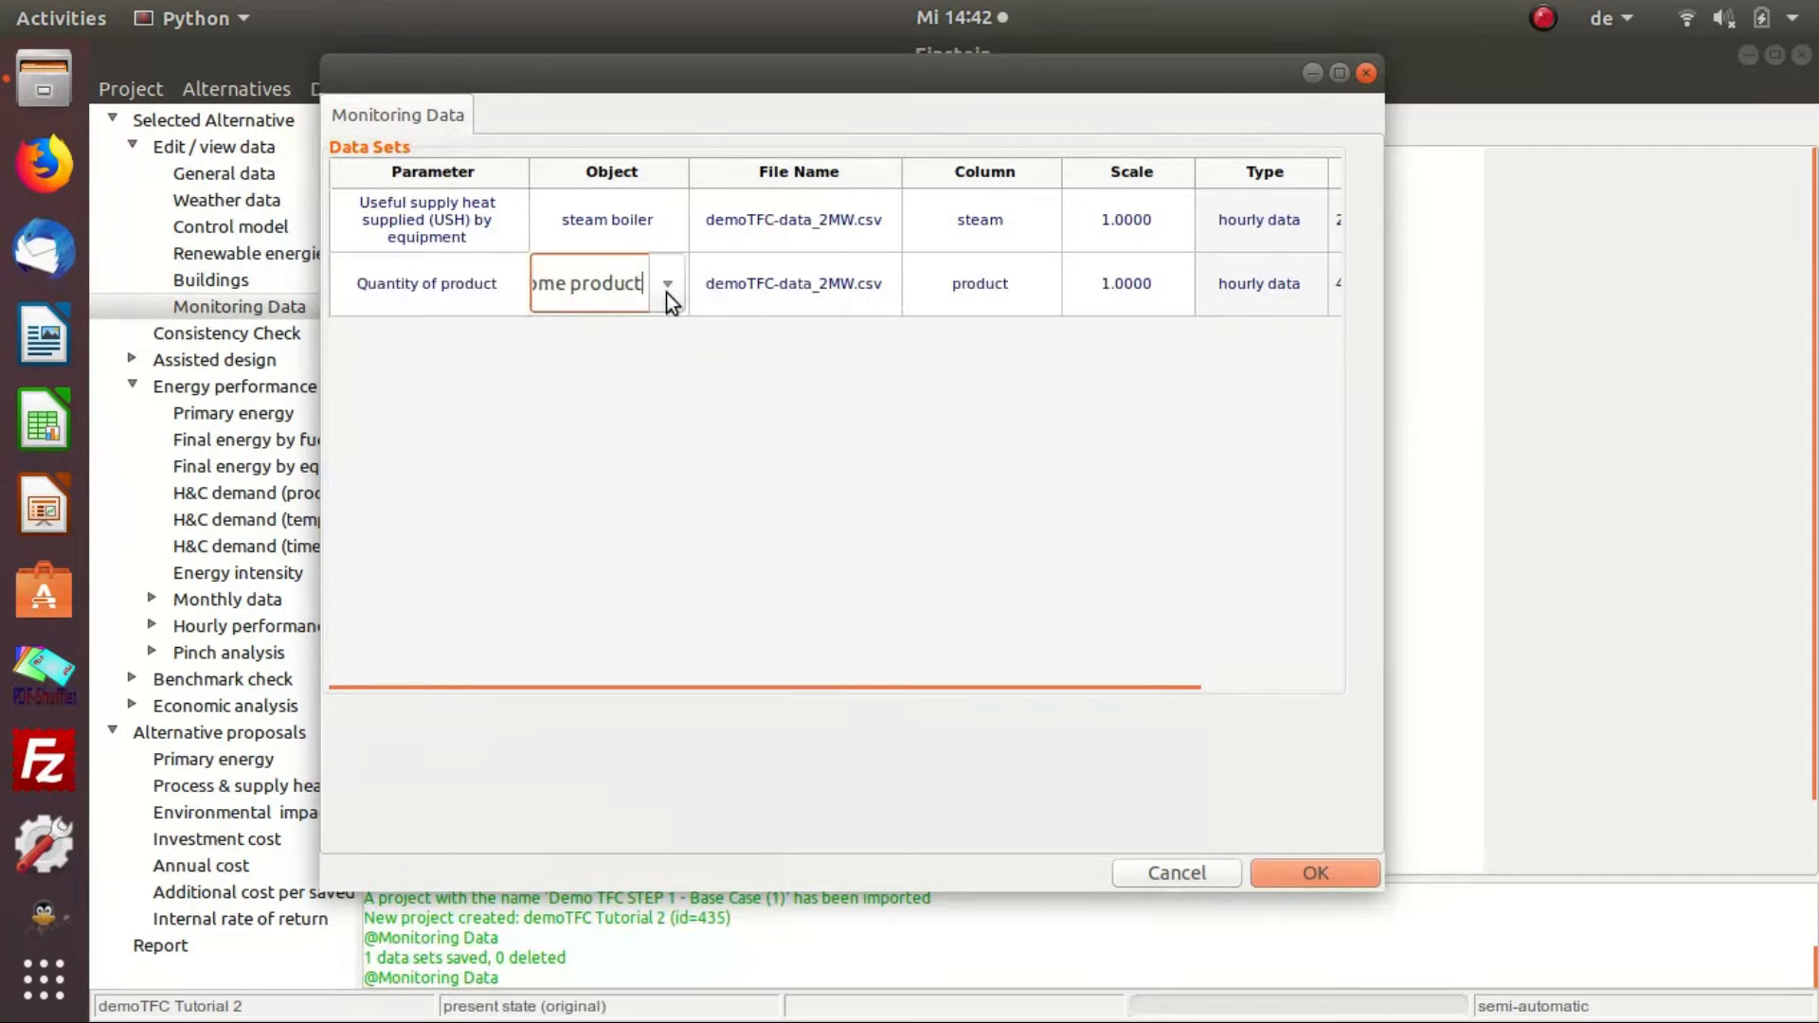
click(666, 293)
click(649, 341)
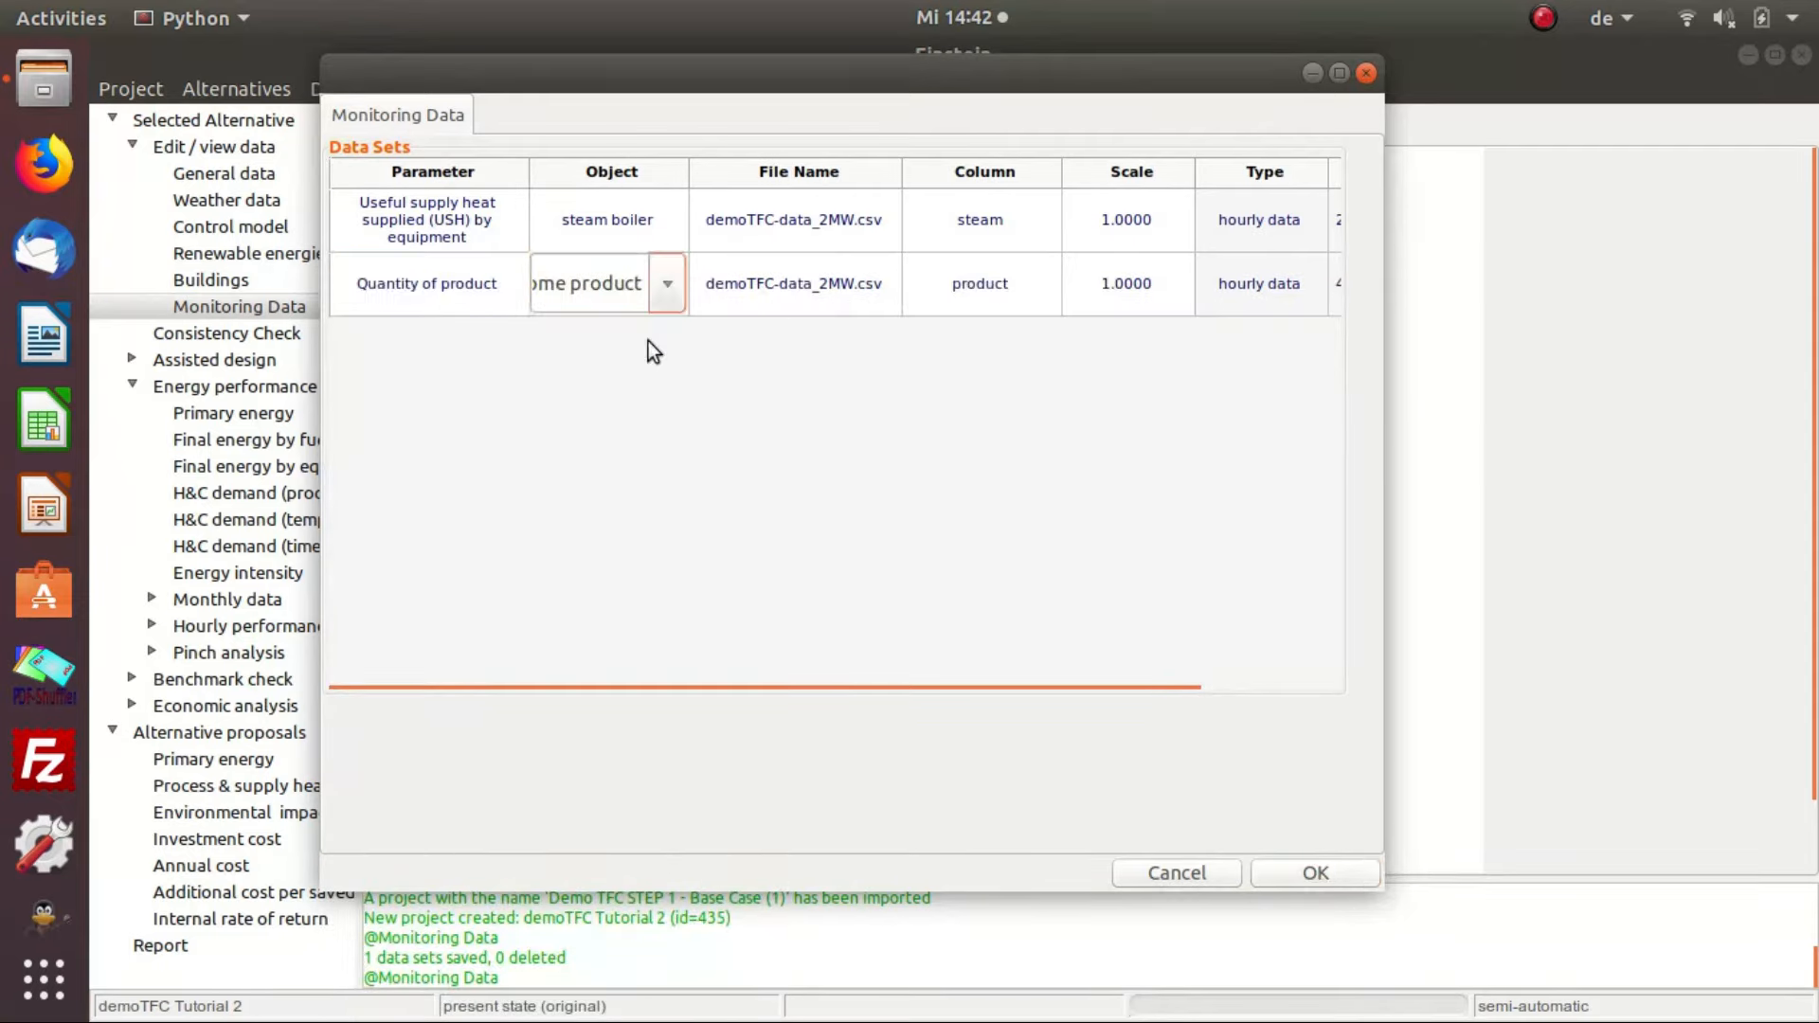
click(808, 285)
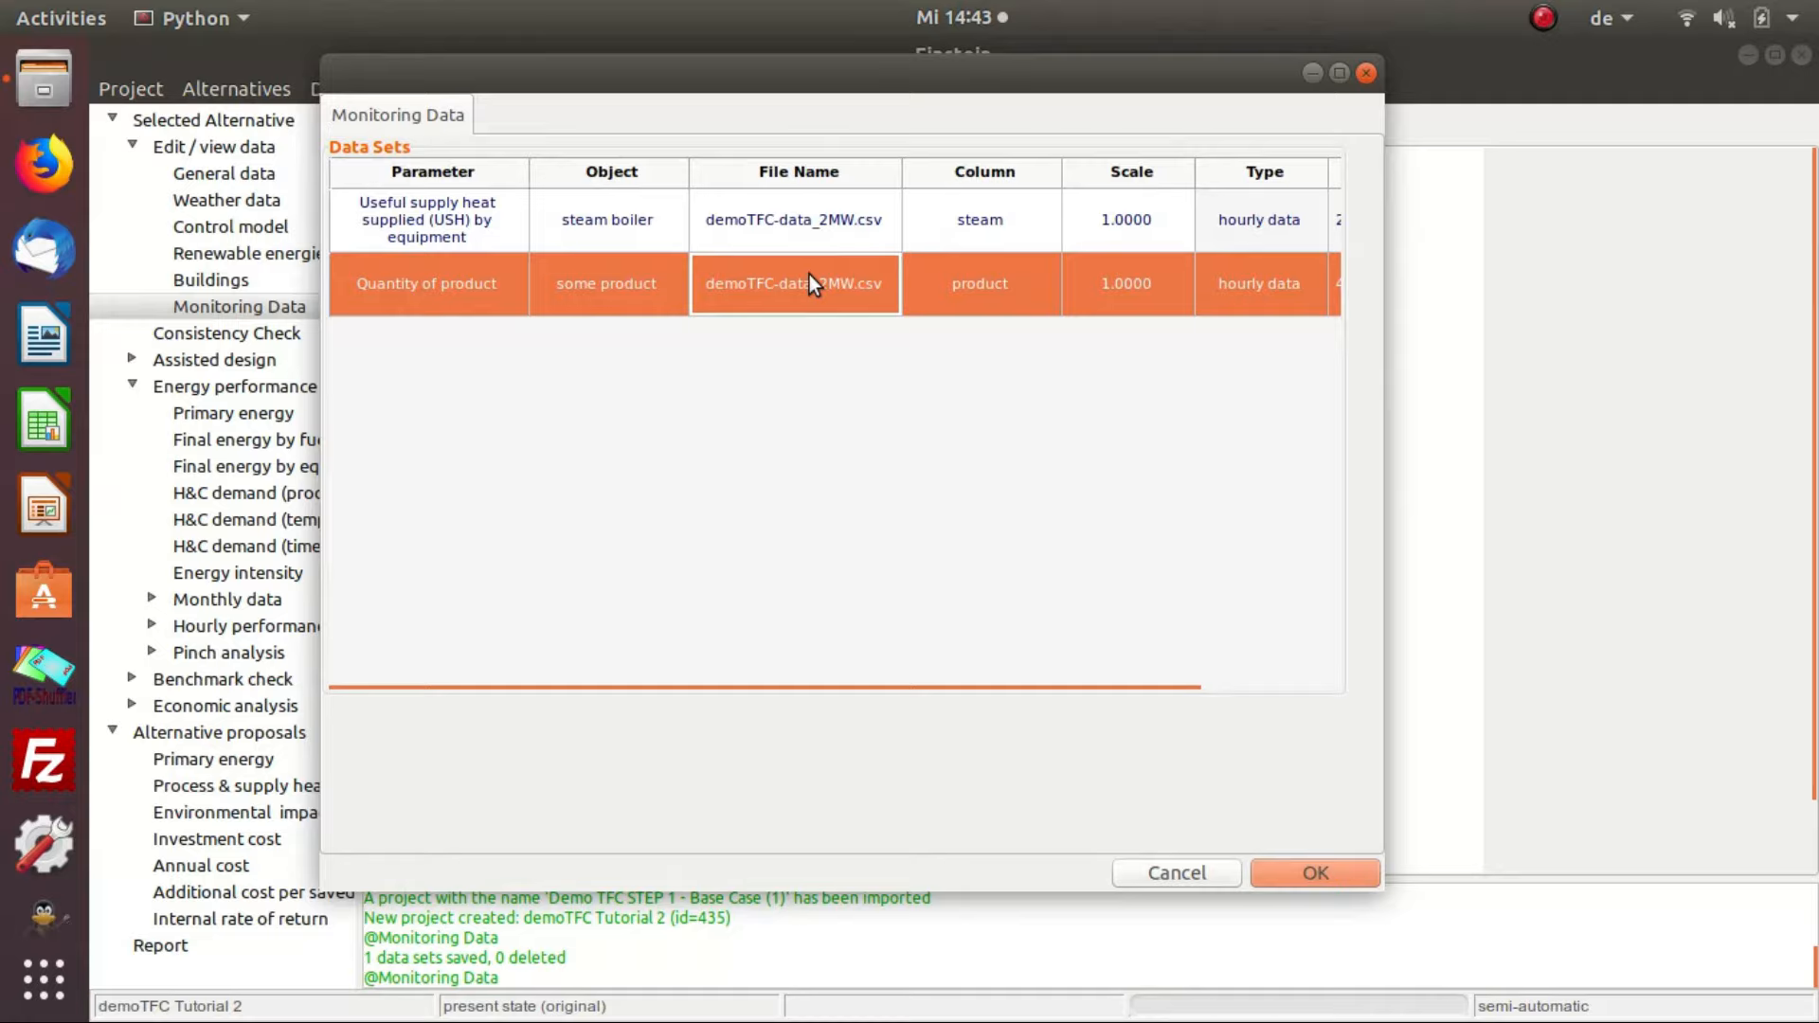
Set the scale of both the steam boiler and some product data sets to 1.25 and save the monitoring data.
click(1145, 227)
click(1146, 227)
text(1.25)
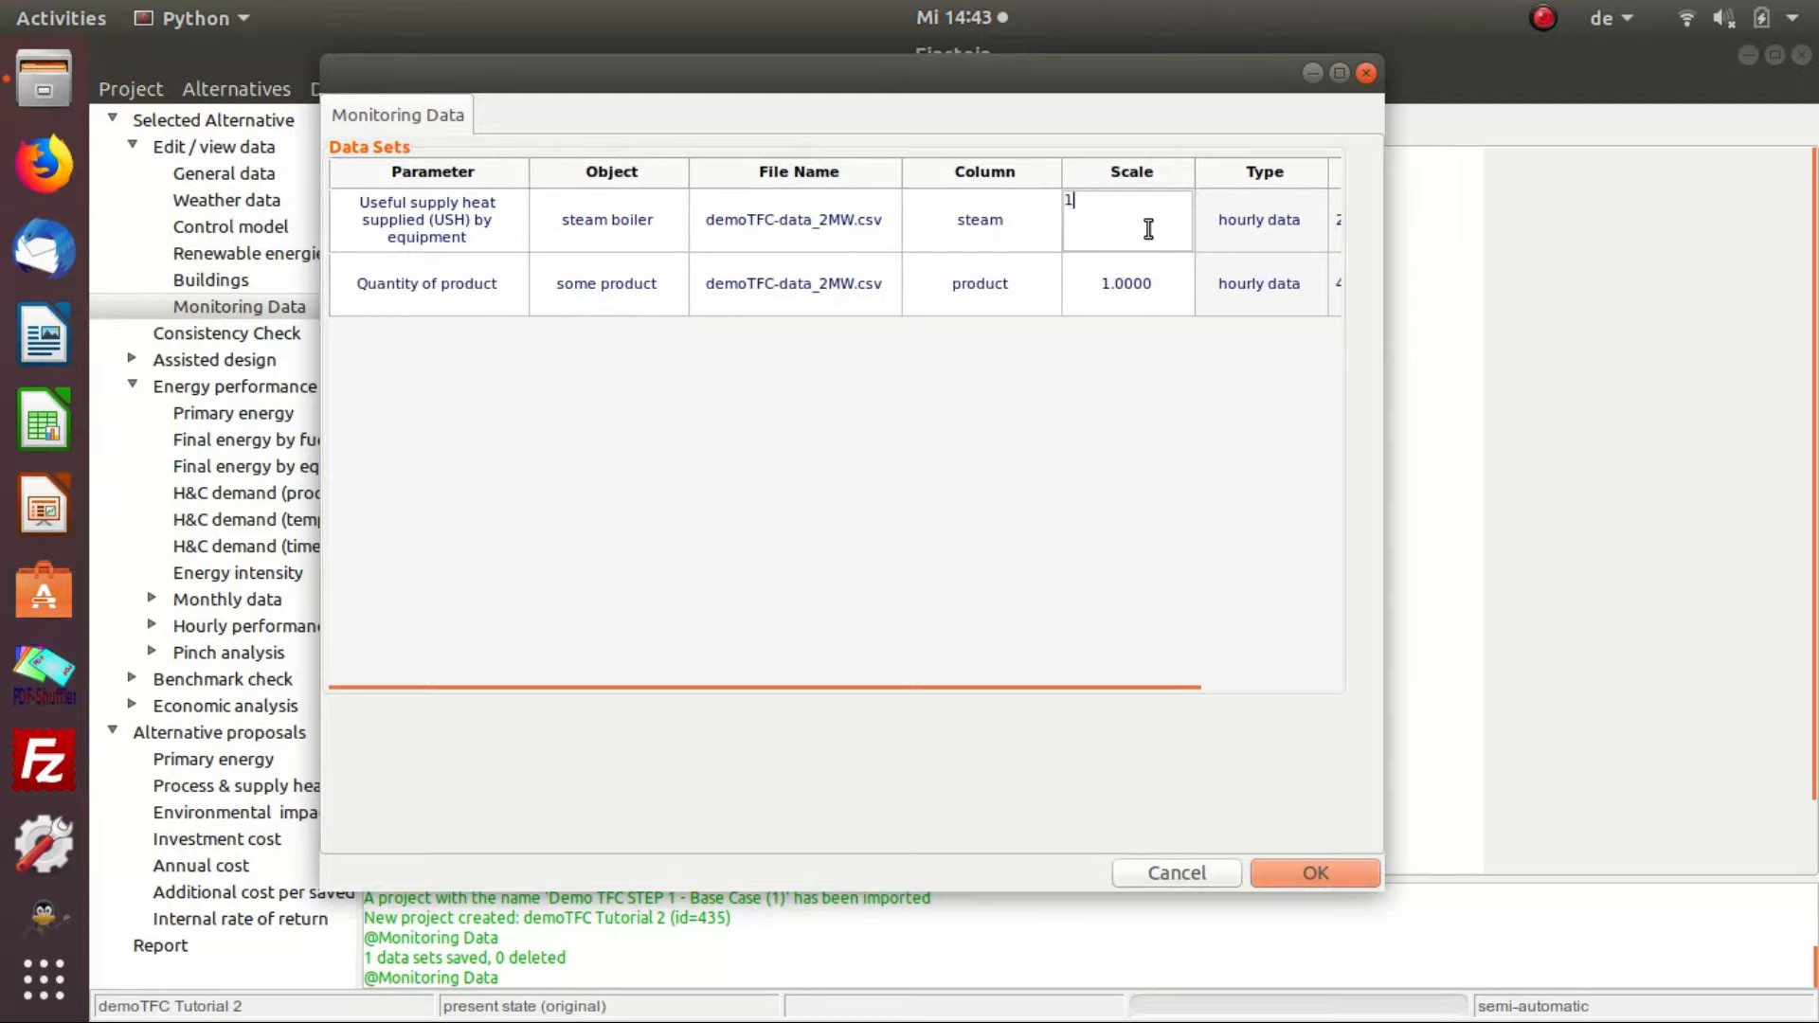
click(1158, 297)
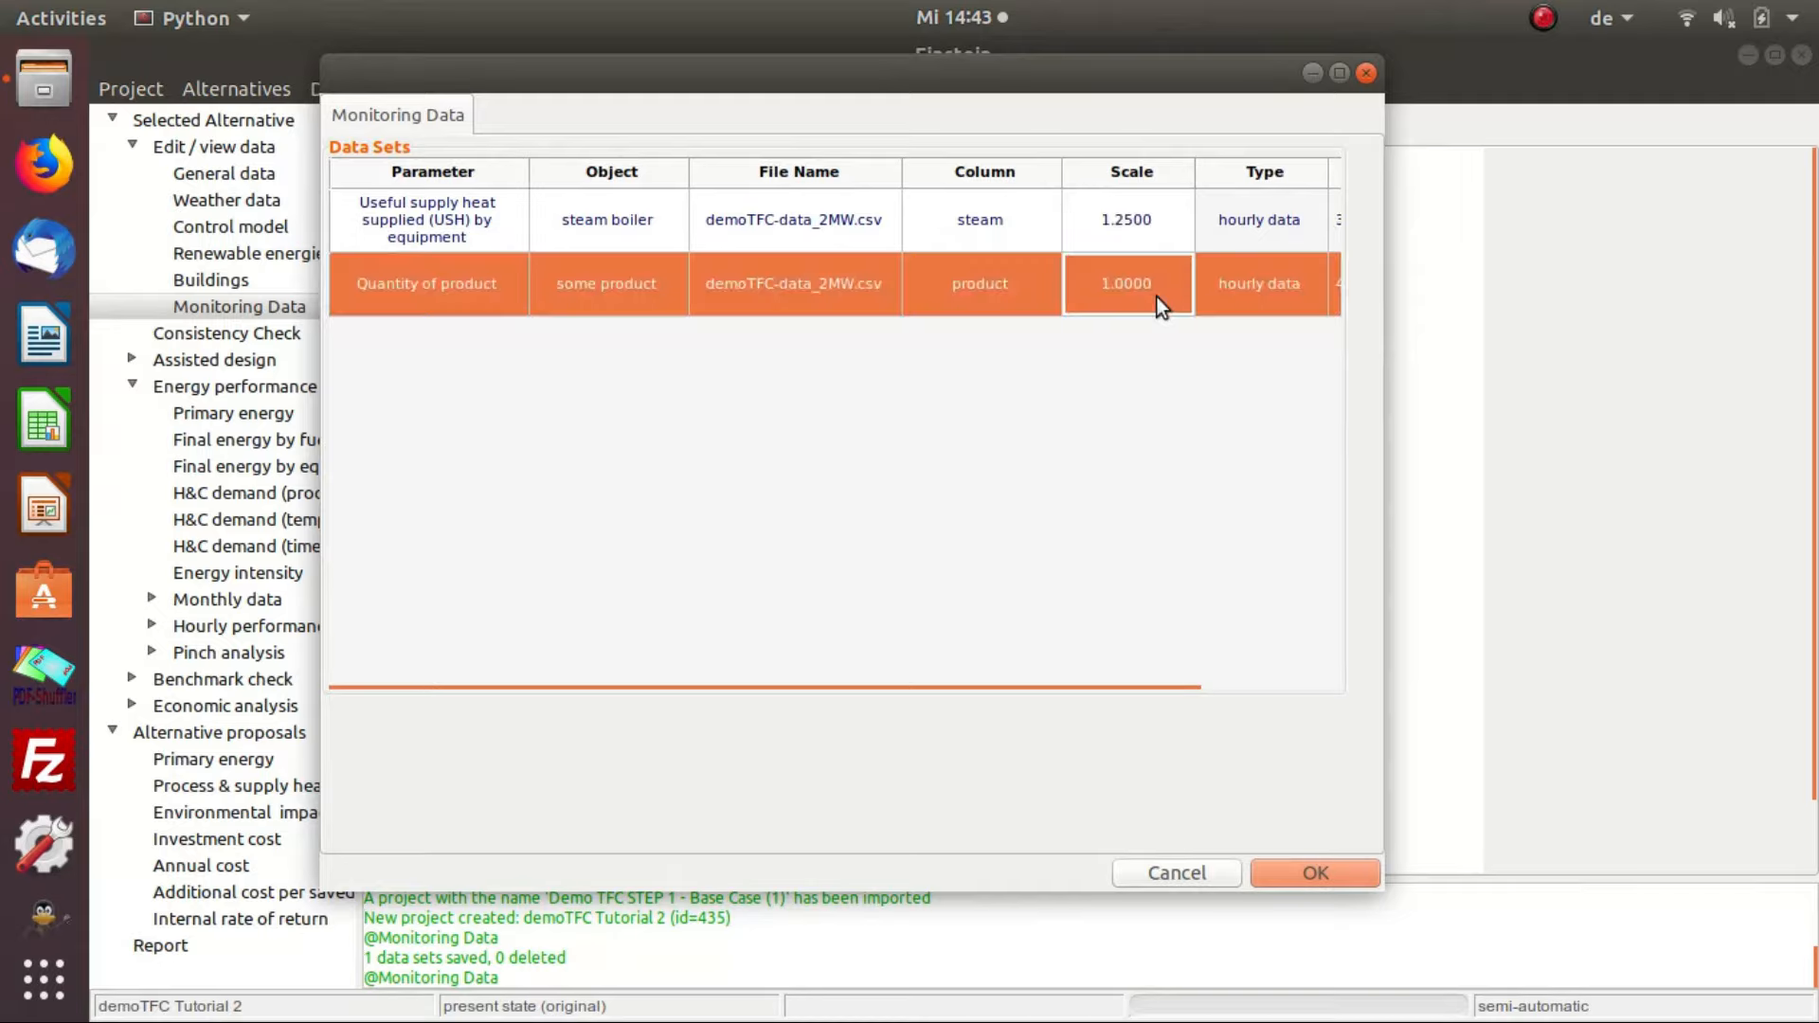
click(1157, 298)
text(1.25)
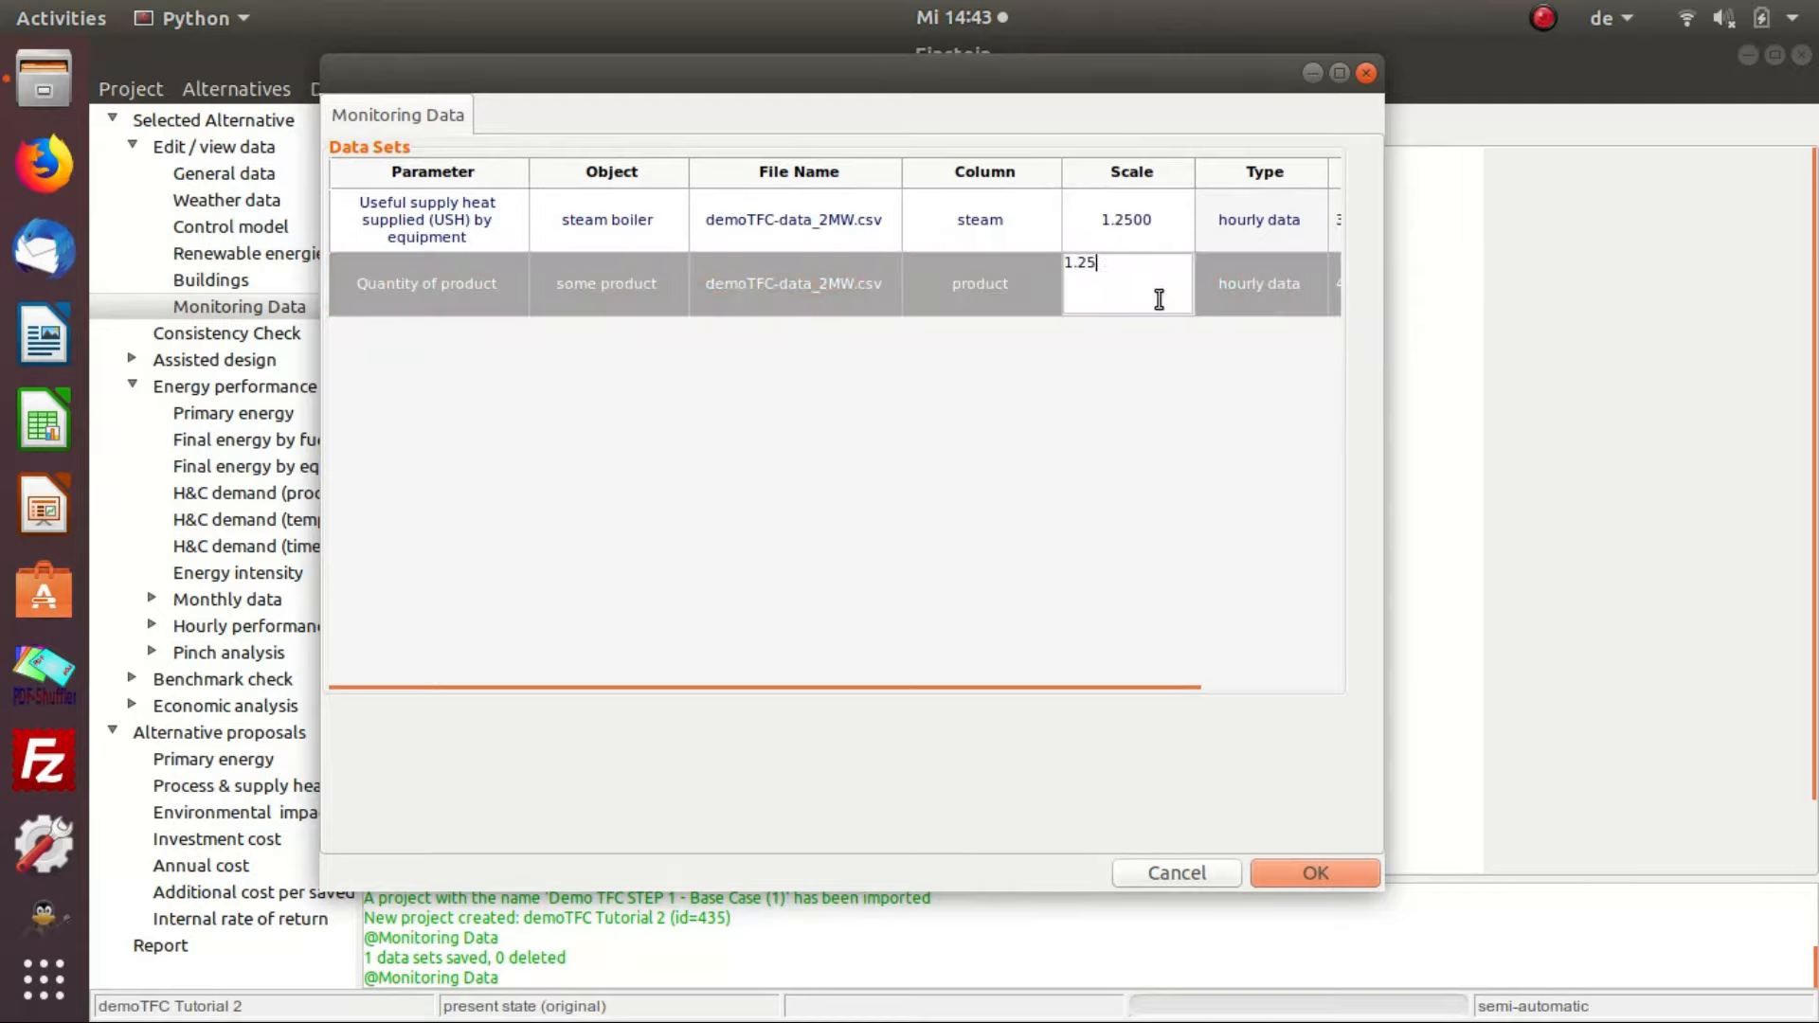
click(1021, 225)
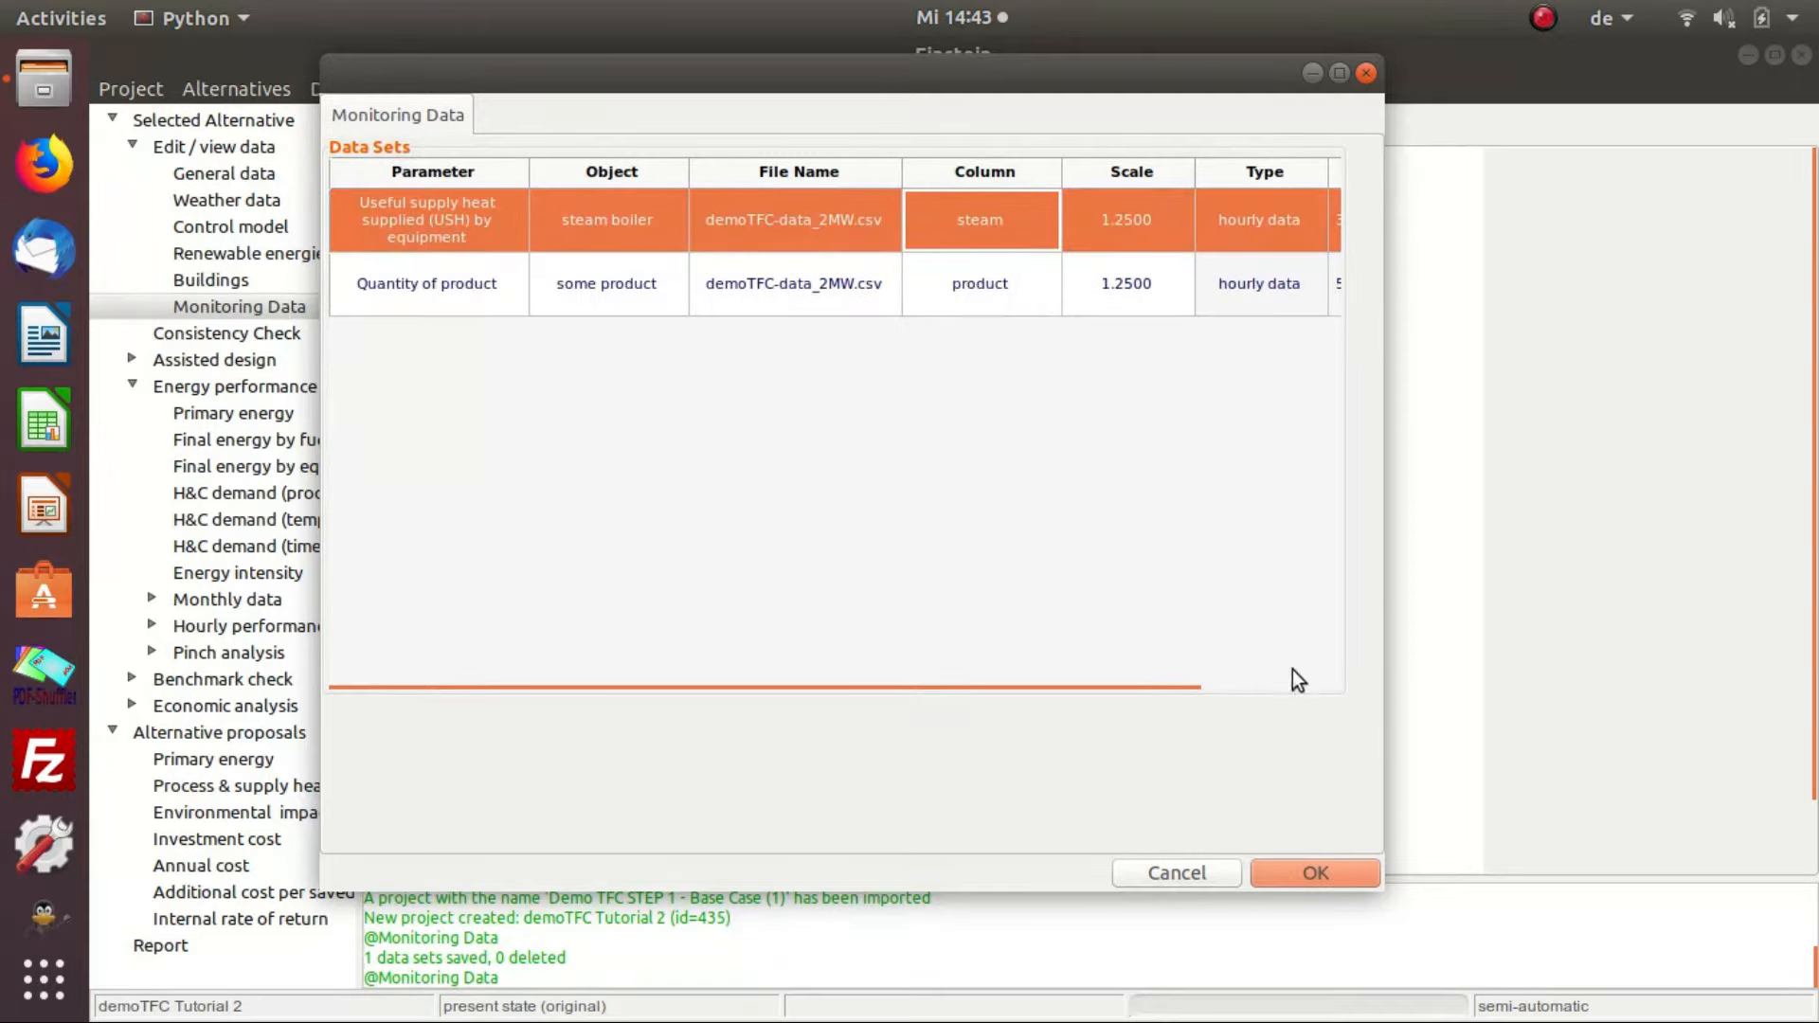
click(1320, 880)
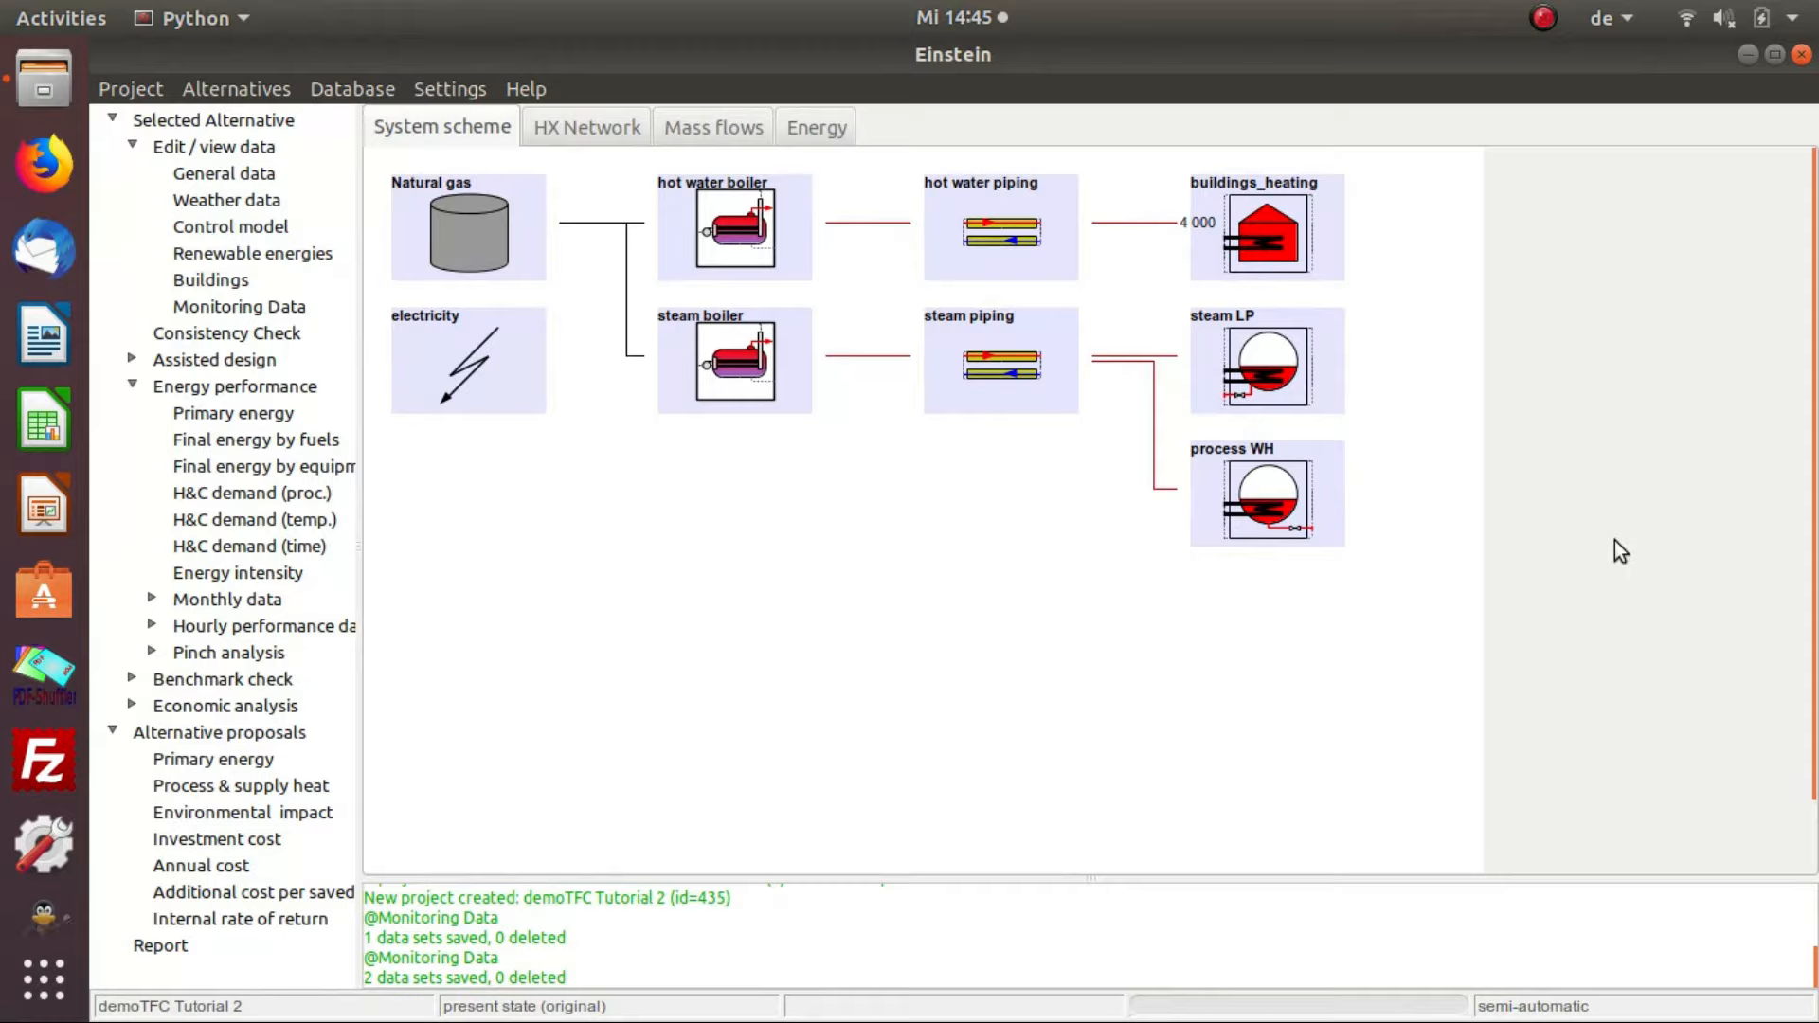
Add a Mixer / Scaling node to the mass flow scheme and set its Input 1 scale factor to 0.503.
click(713, 125)
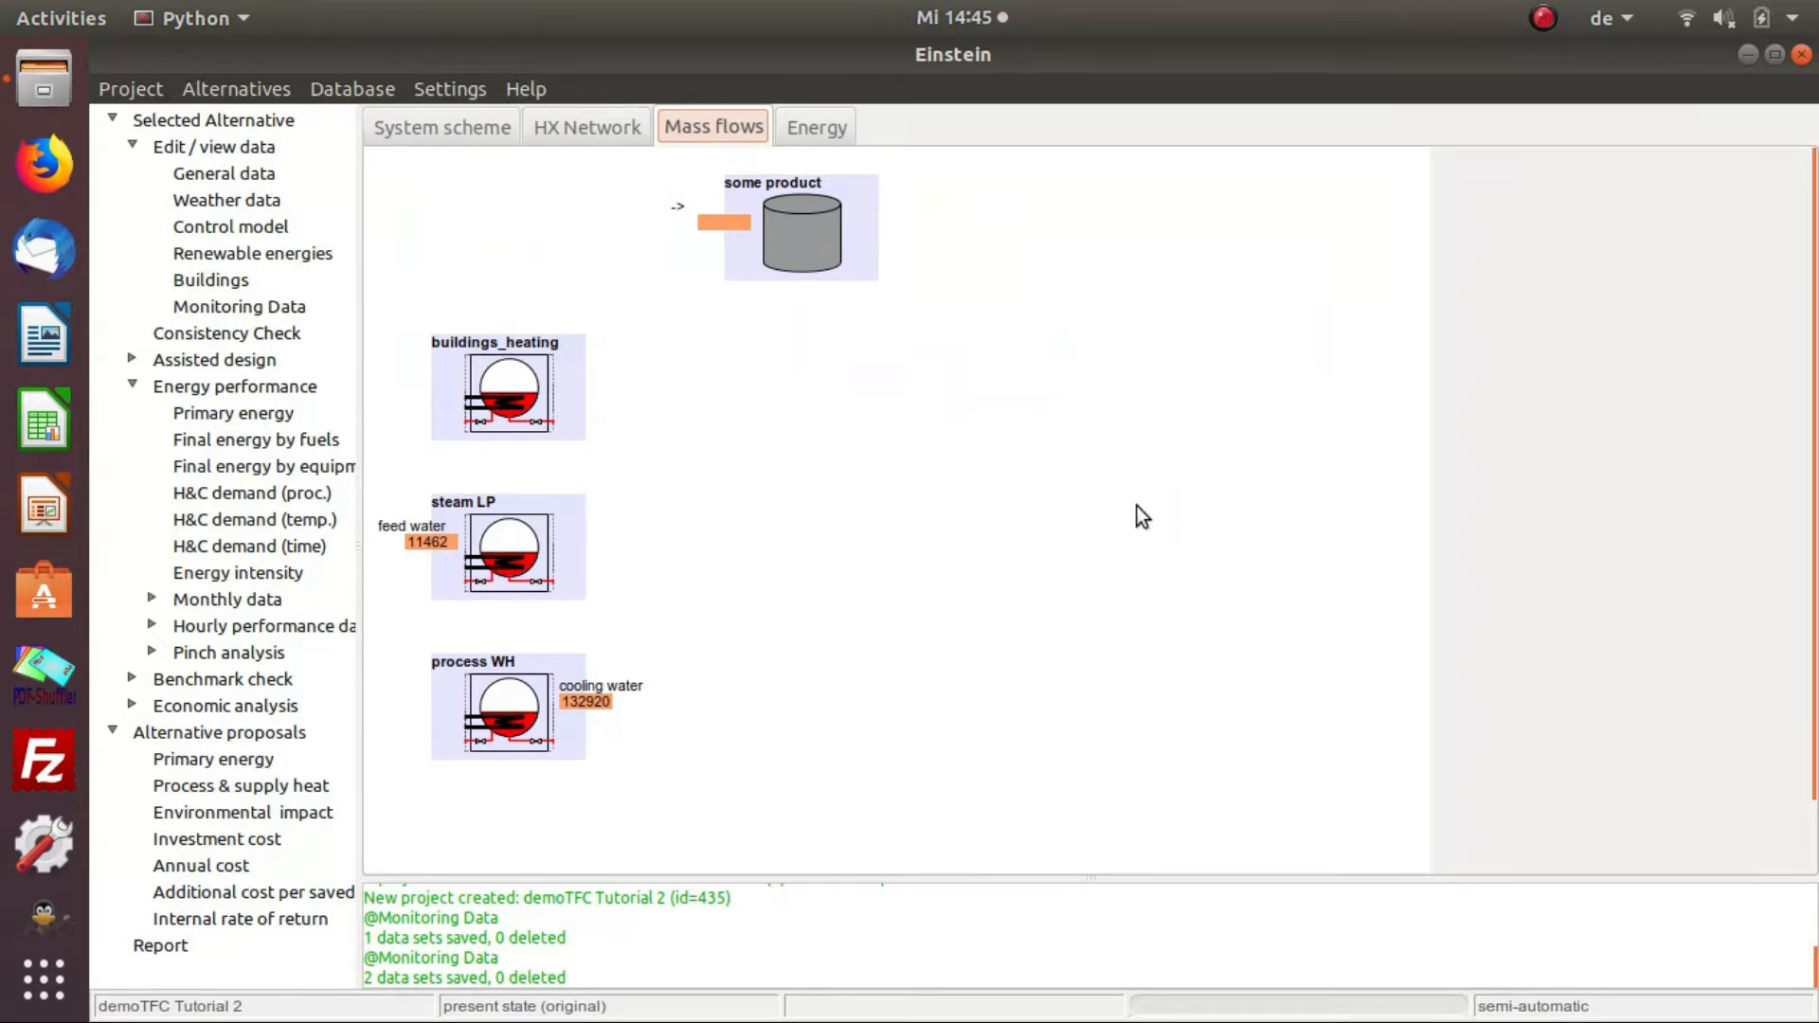
double_click(1065, 549)
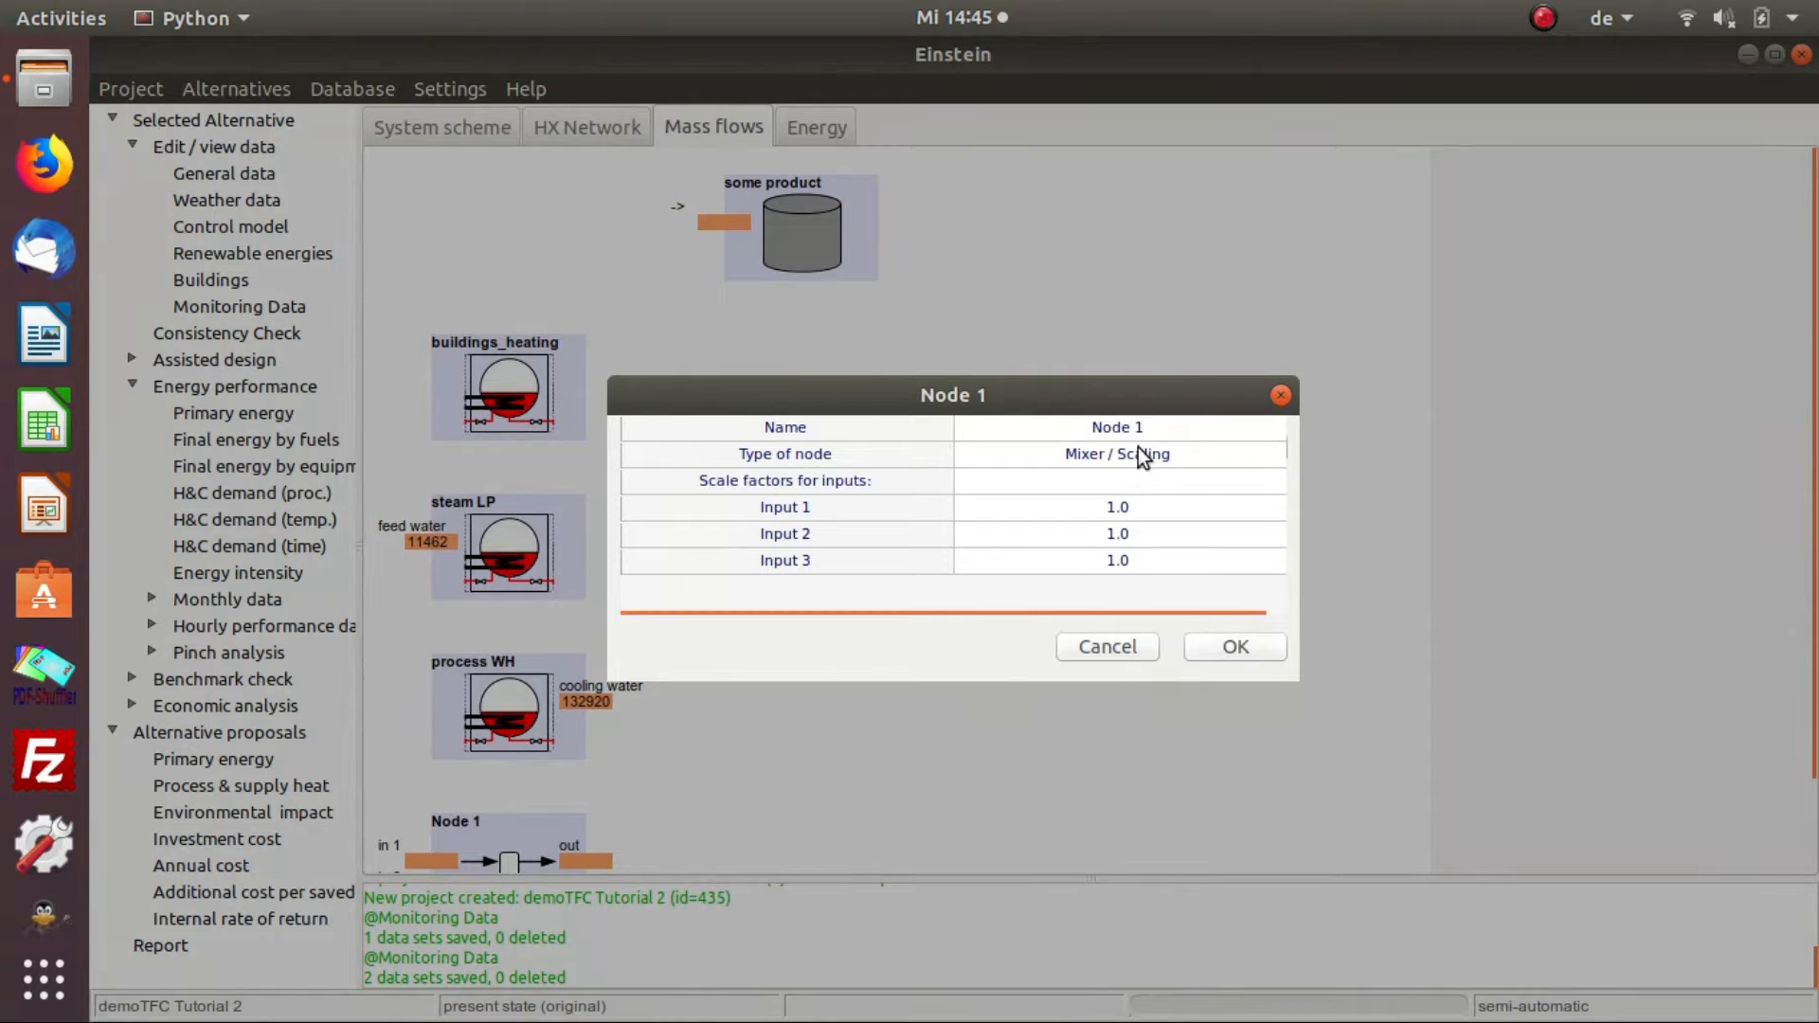
click(1119, 509)
click(1121, 510)
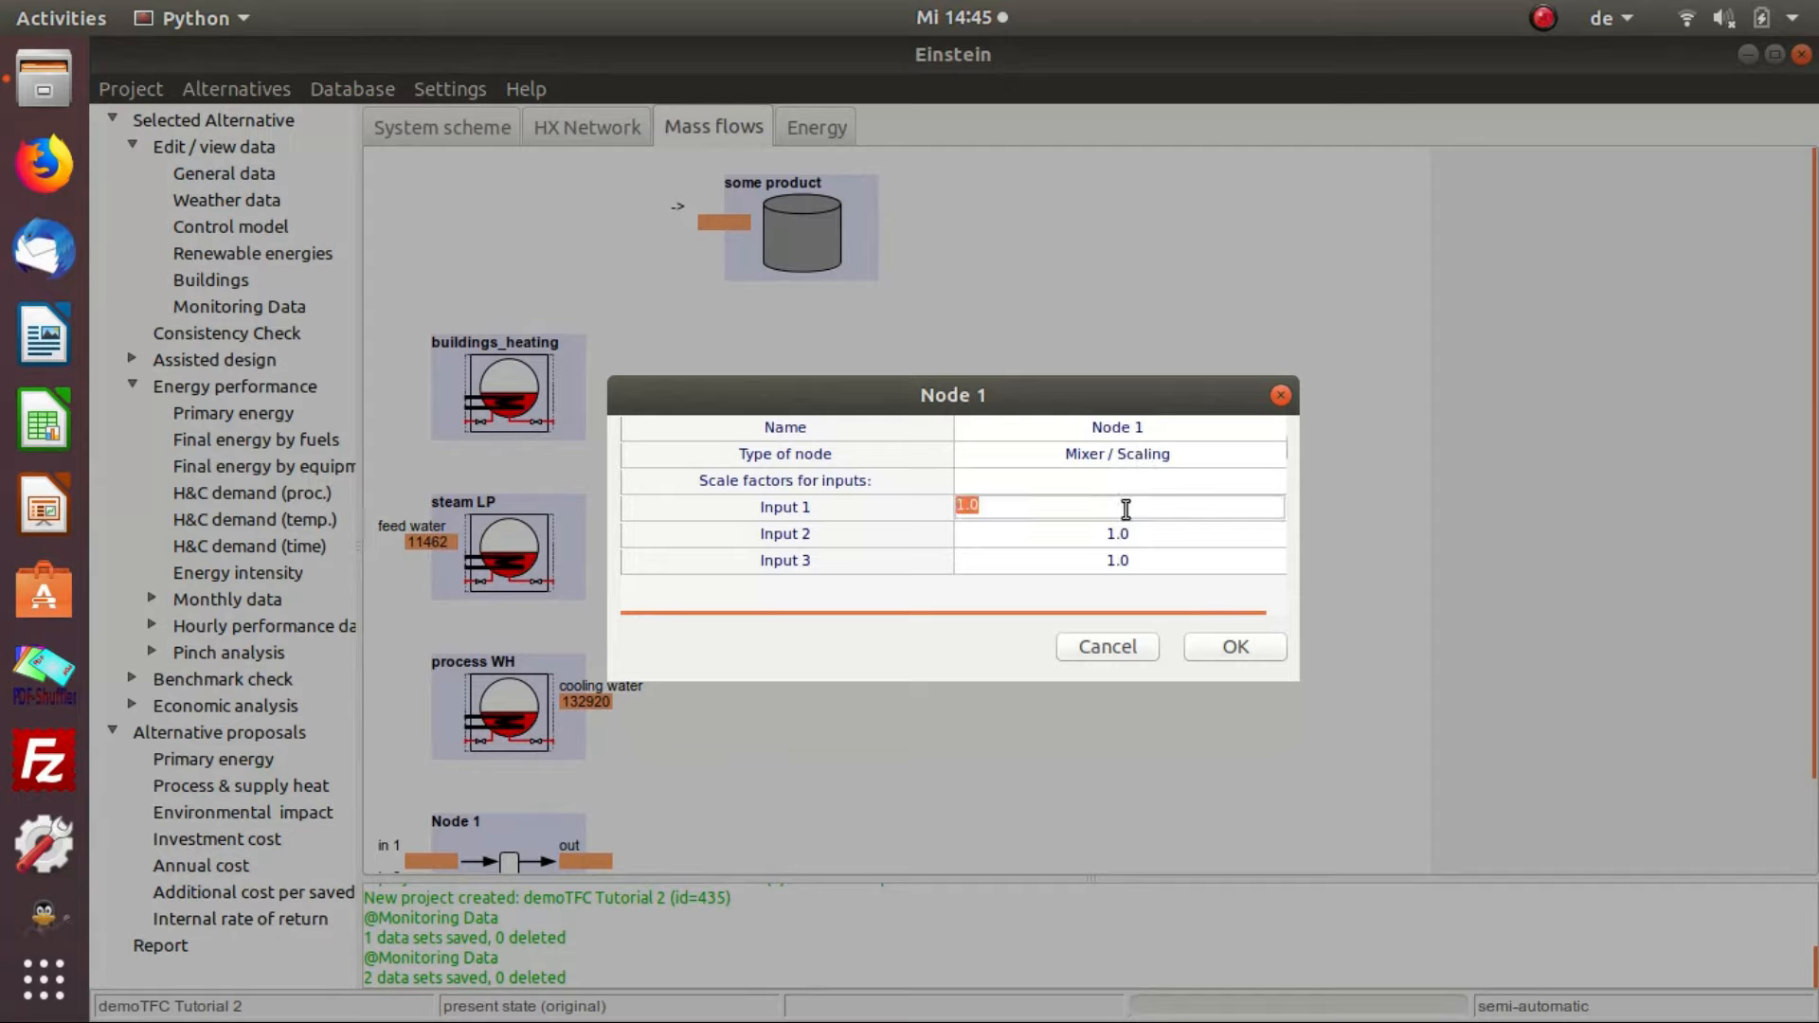
text(0.503)
Delete the surplus Input 3 and Input 2 from the new node, keeping only Input 1.
click(1099, 536)
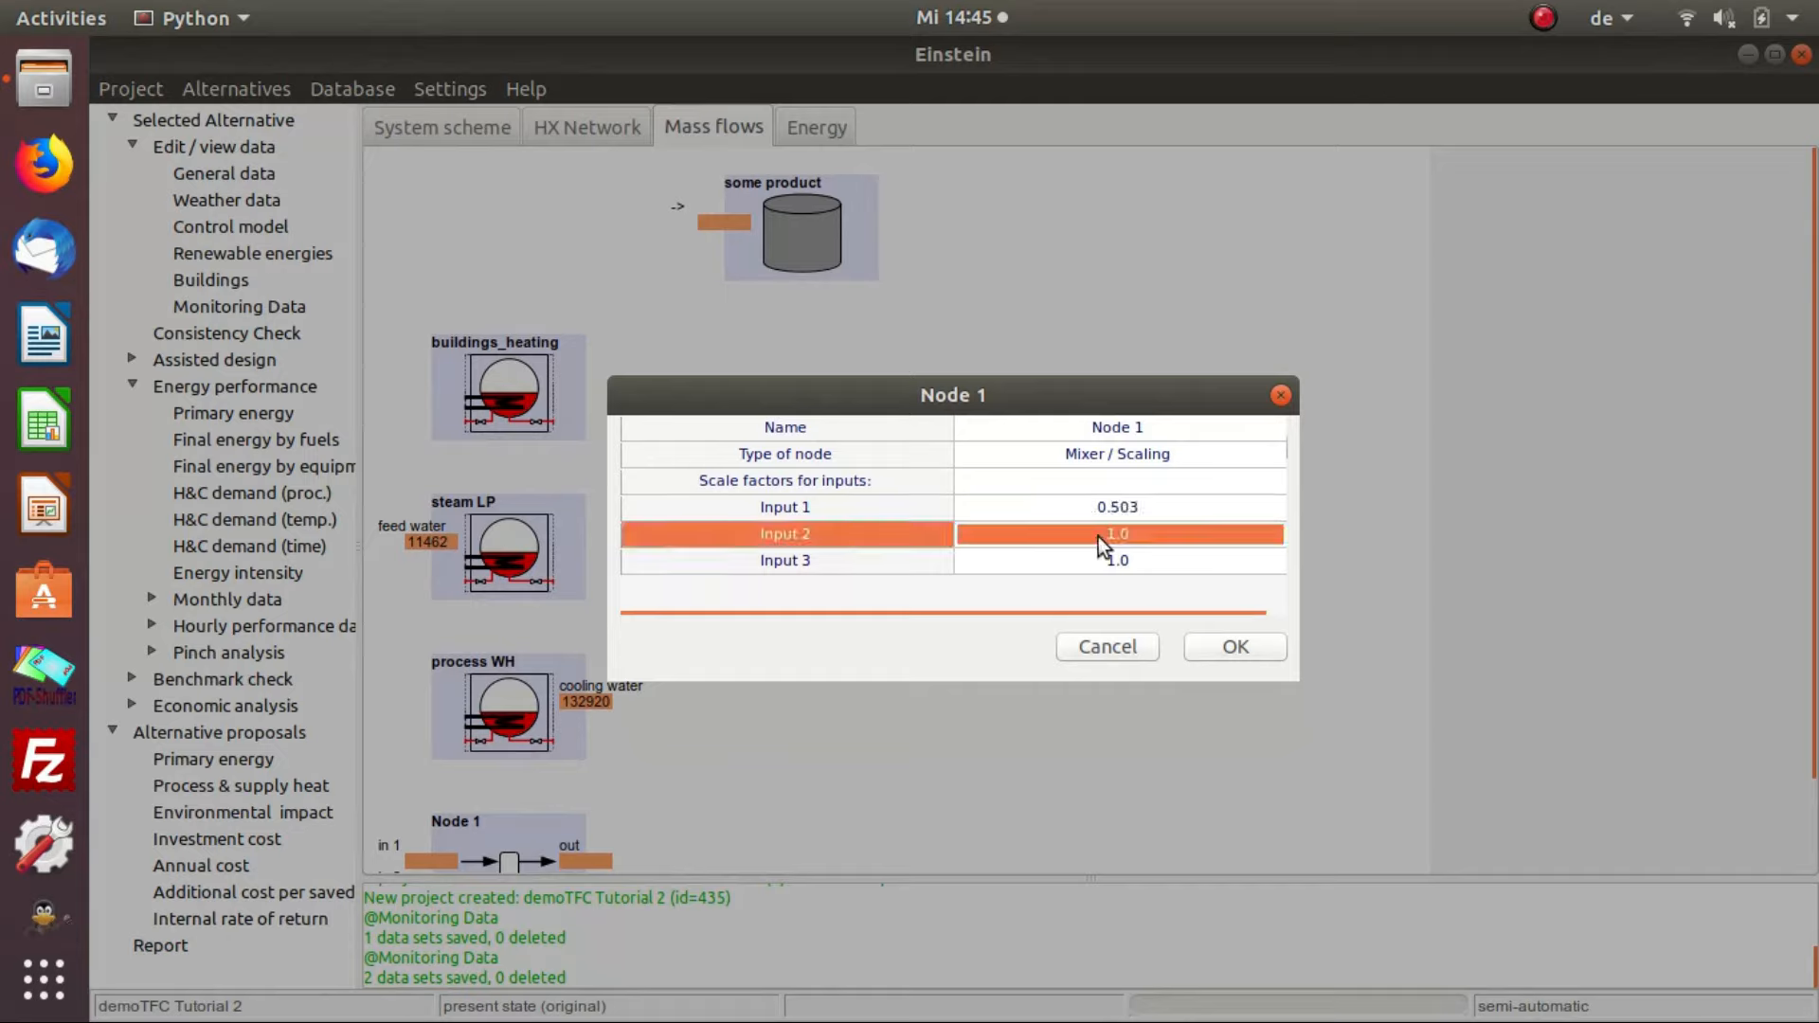
right_click(1098, 536)
click(1112, 587)
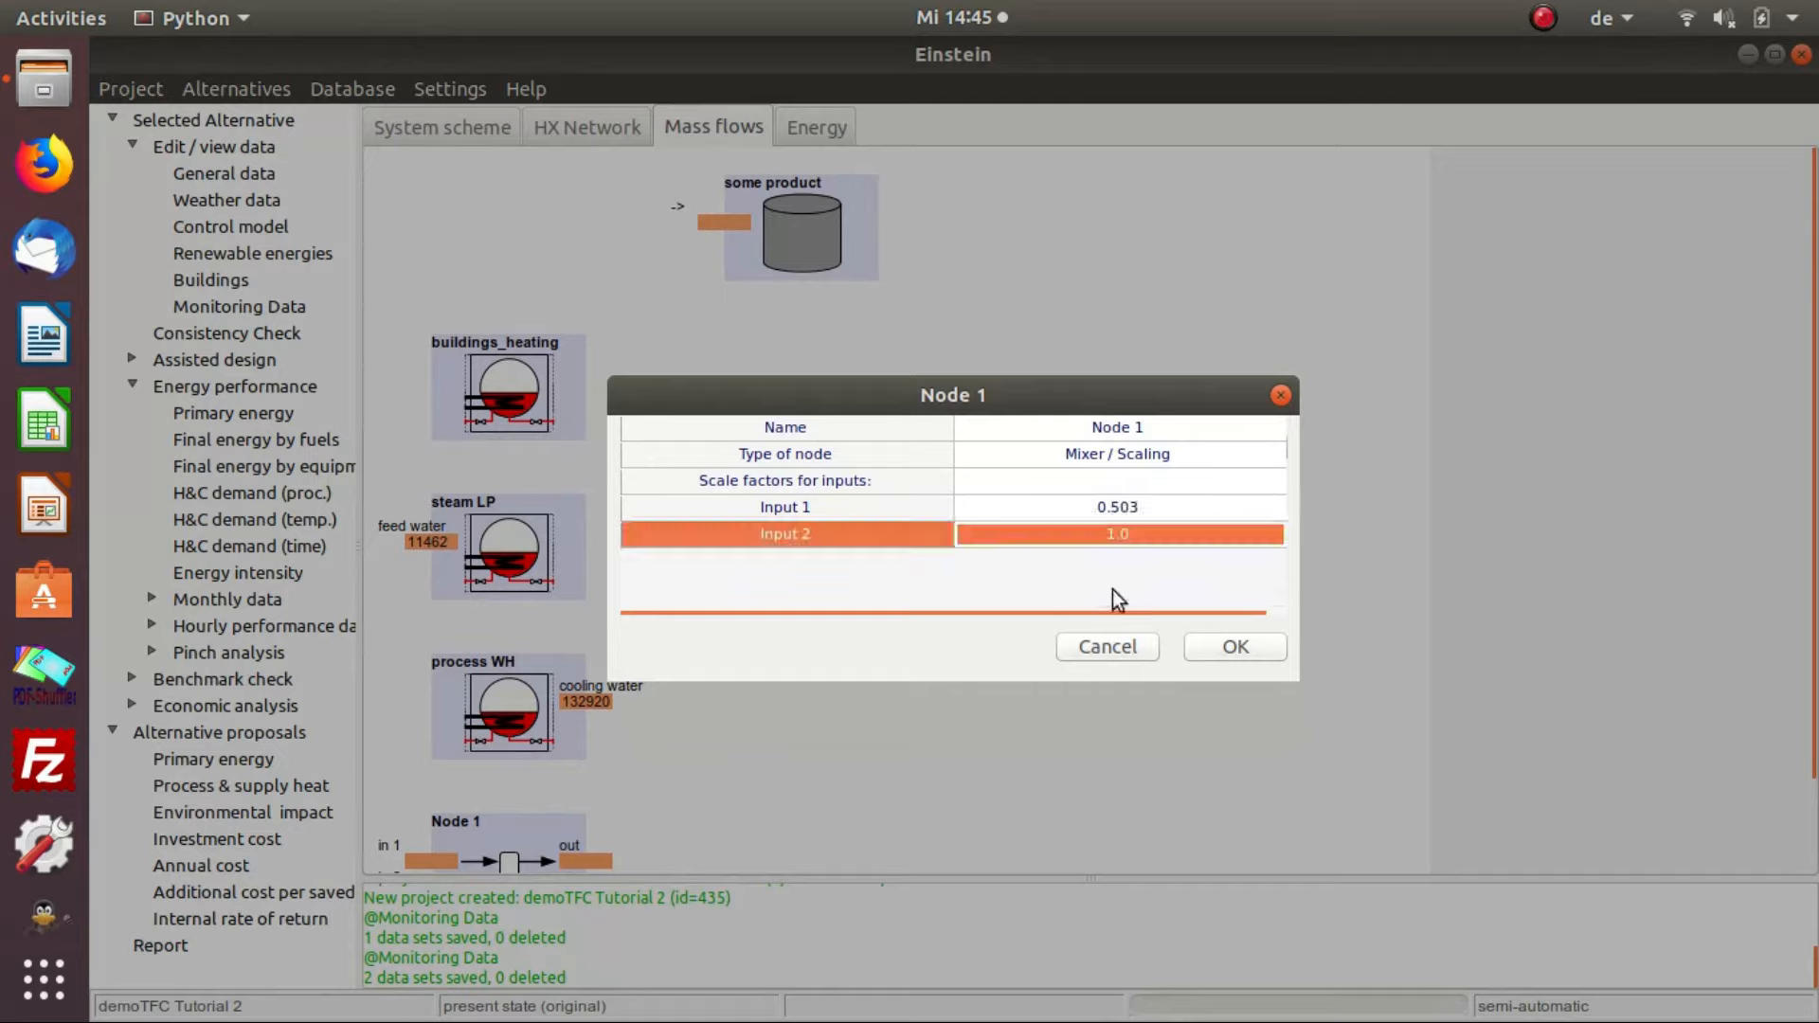
right_click(1052, 542)
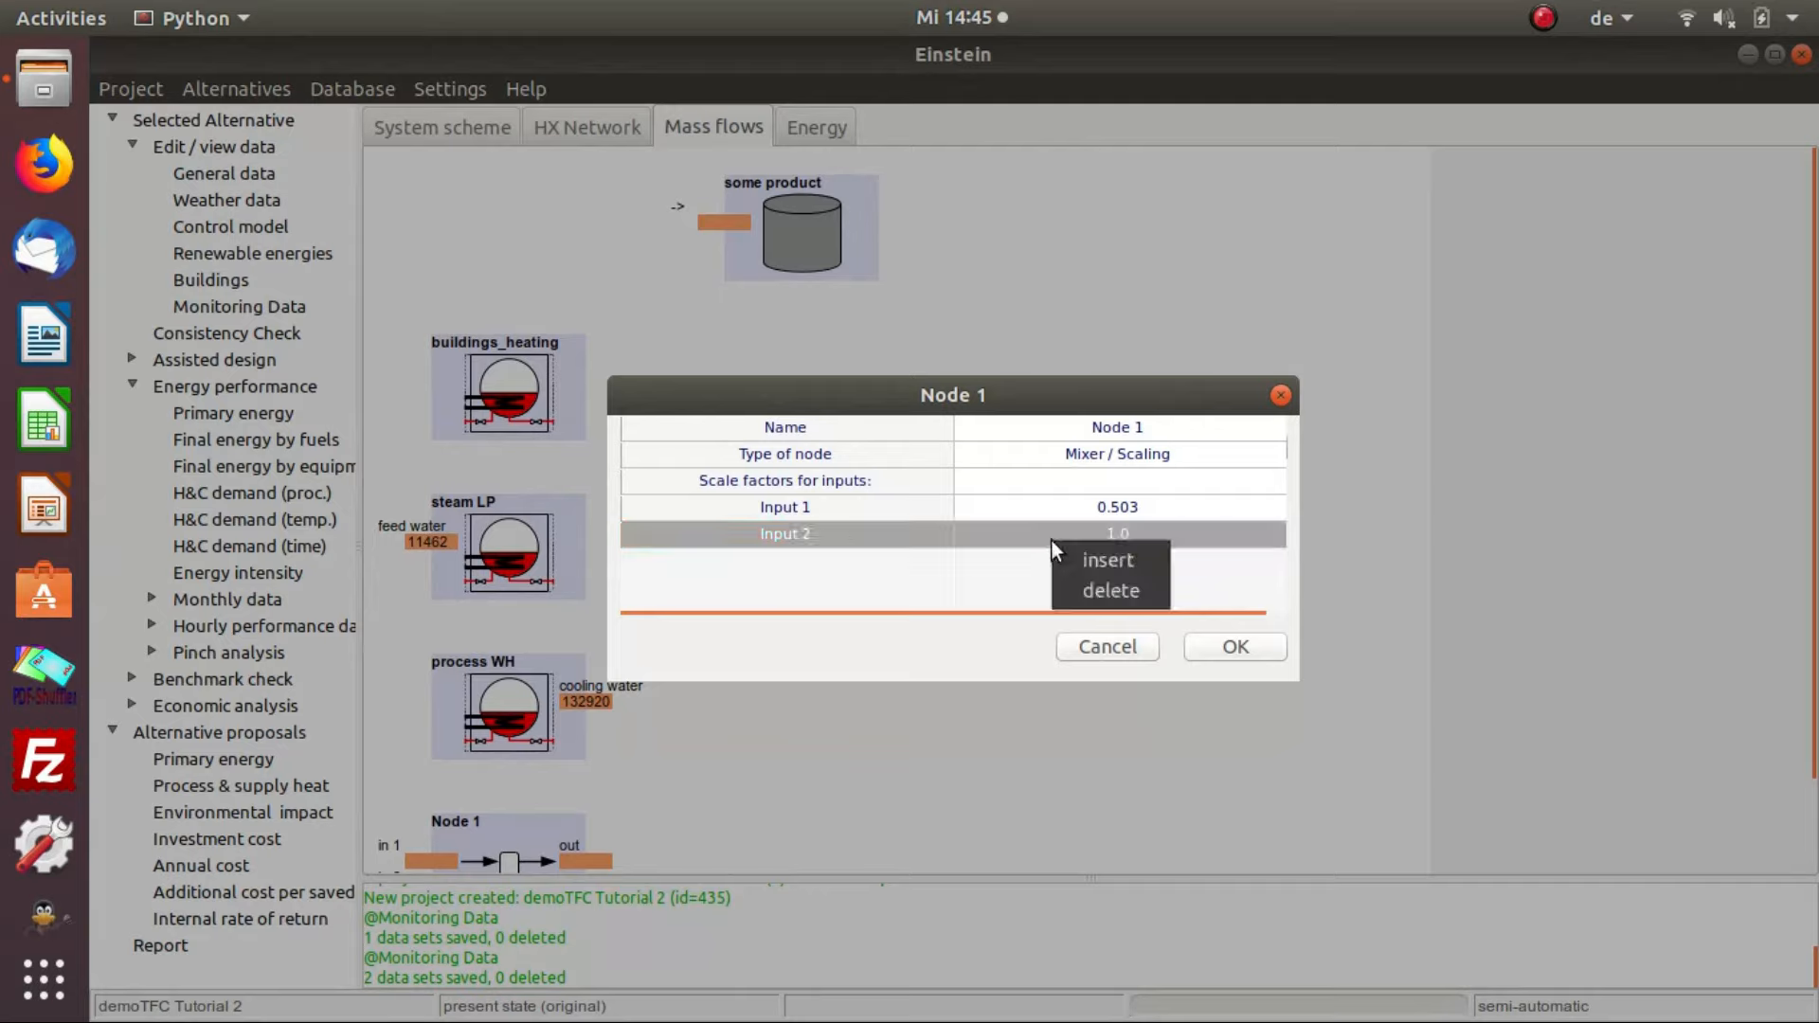
click(1071, 587)
Rename the node as ratio product - cooling water and accept its settings.
click(1158, 431)
click(1158, 432)
text(ratio )
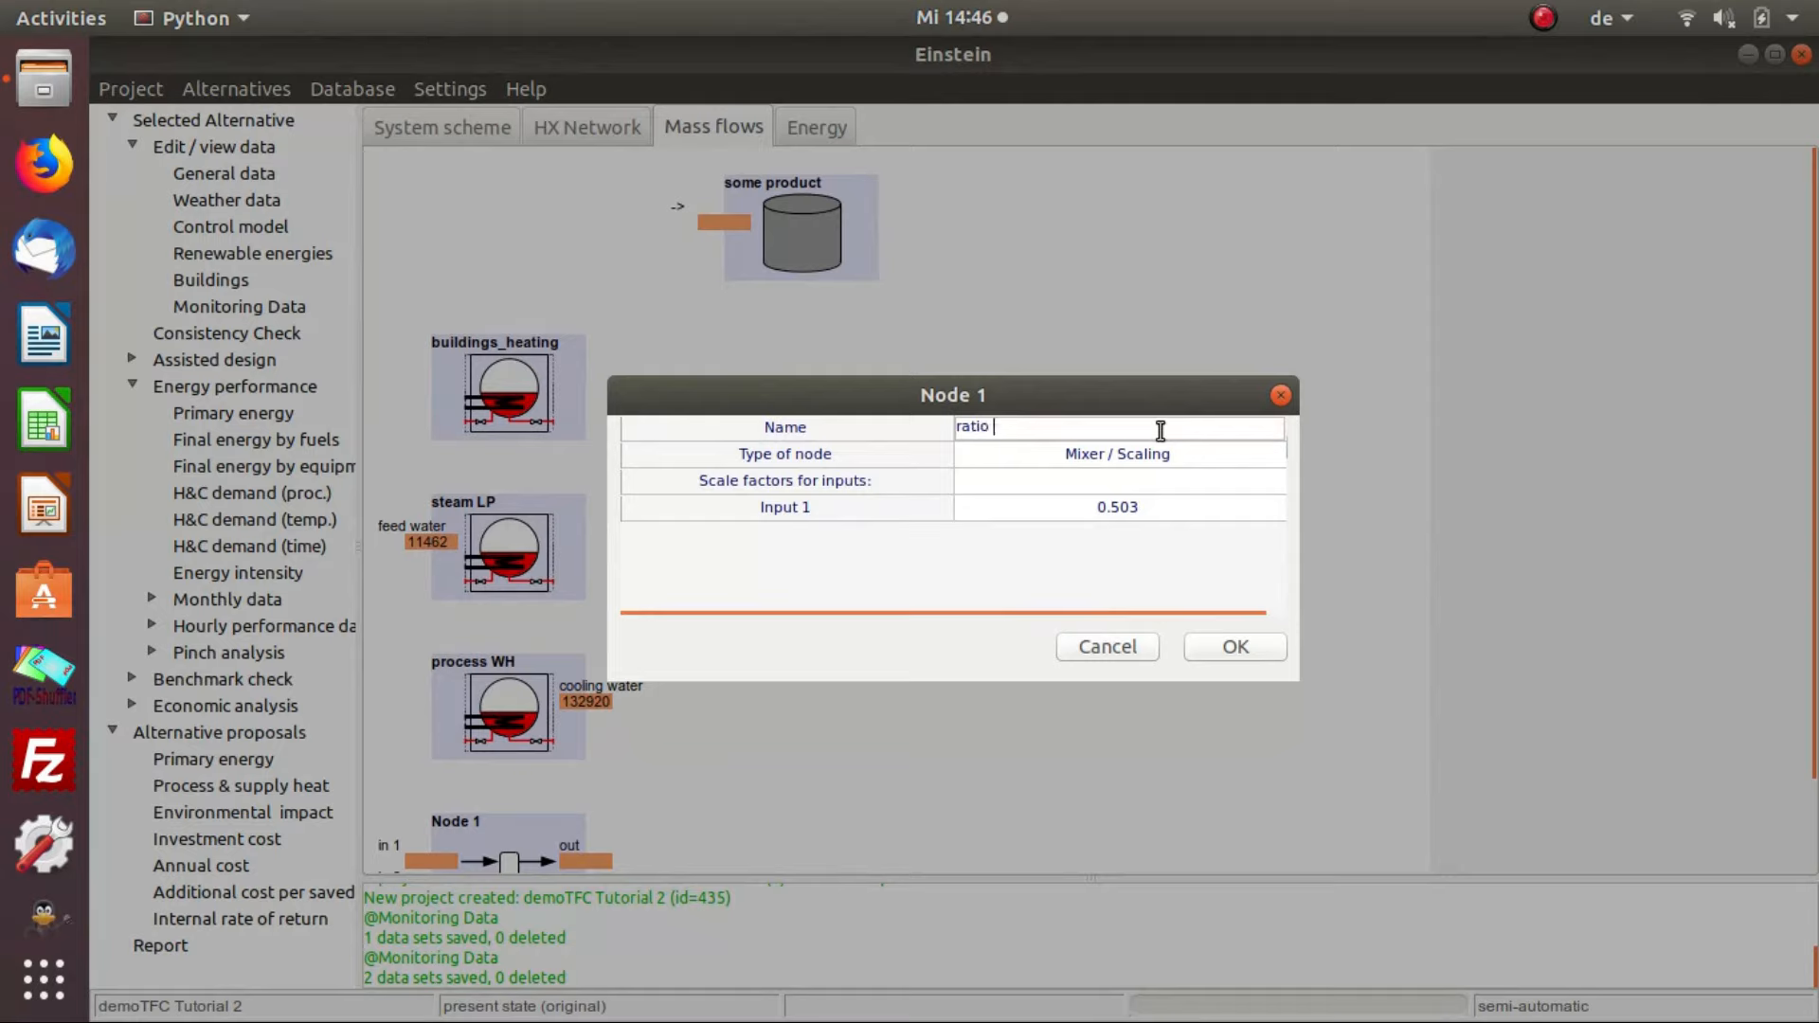
text(product - cooling water)
click(1211, 459)
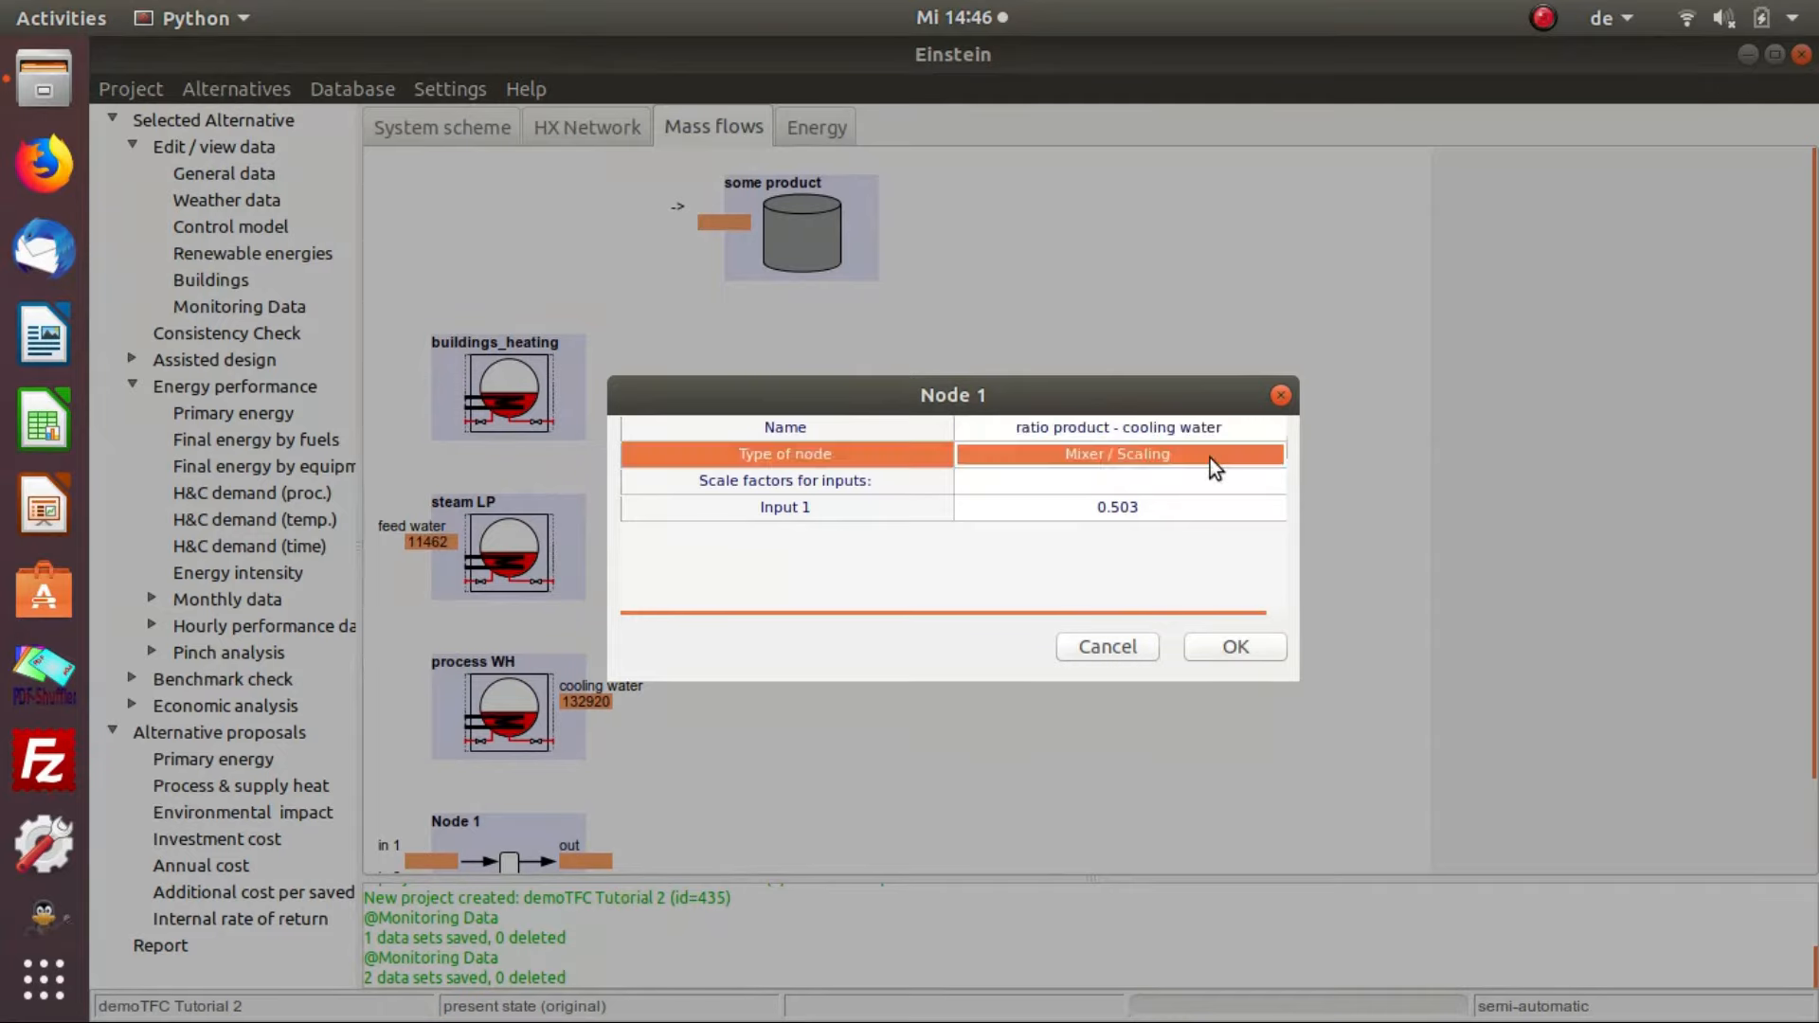
click(1229, 645)
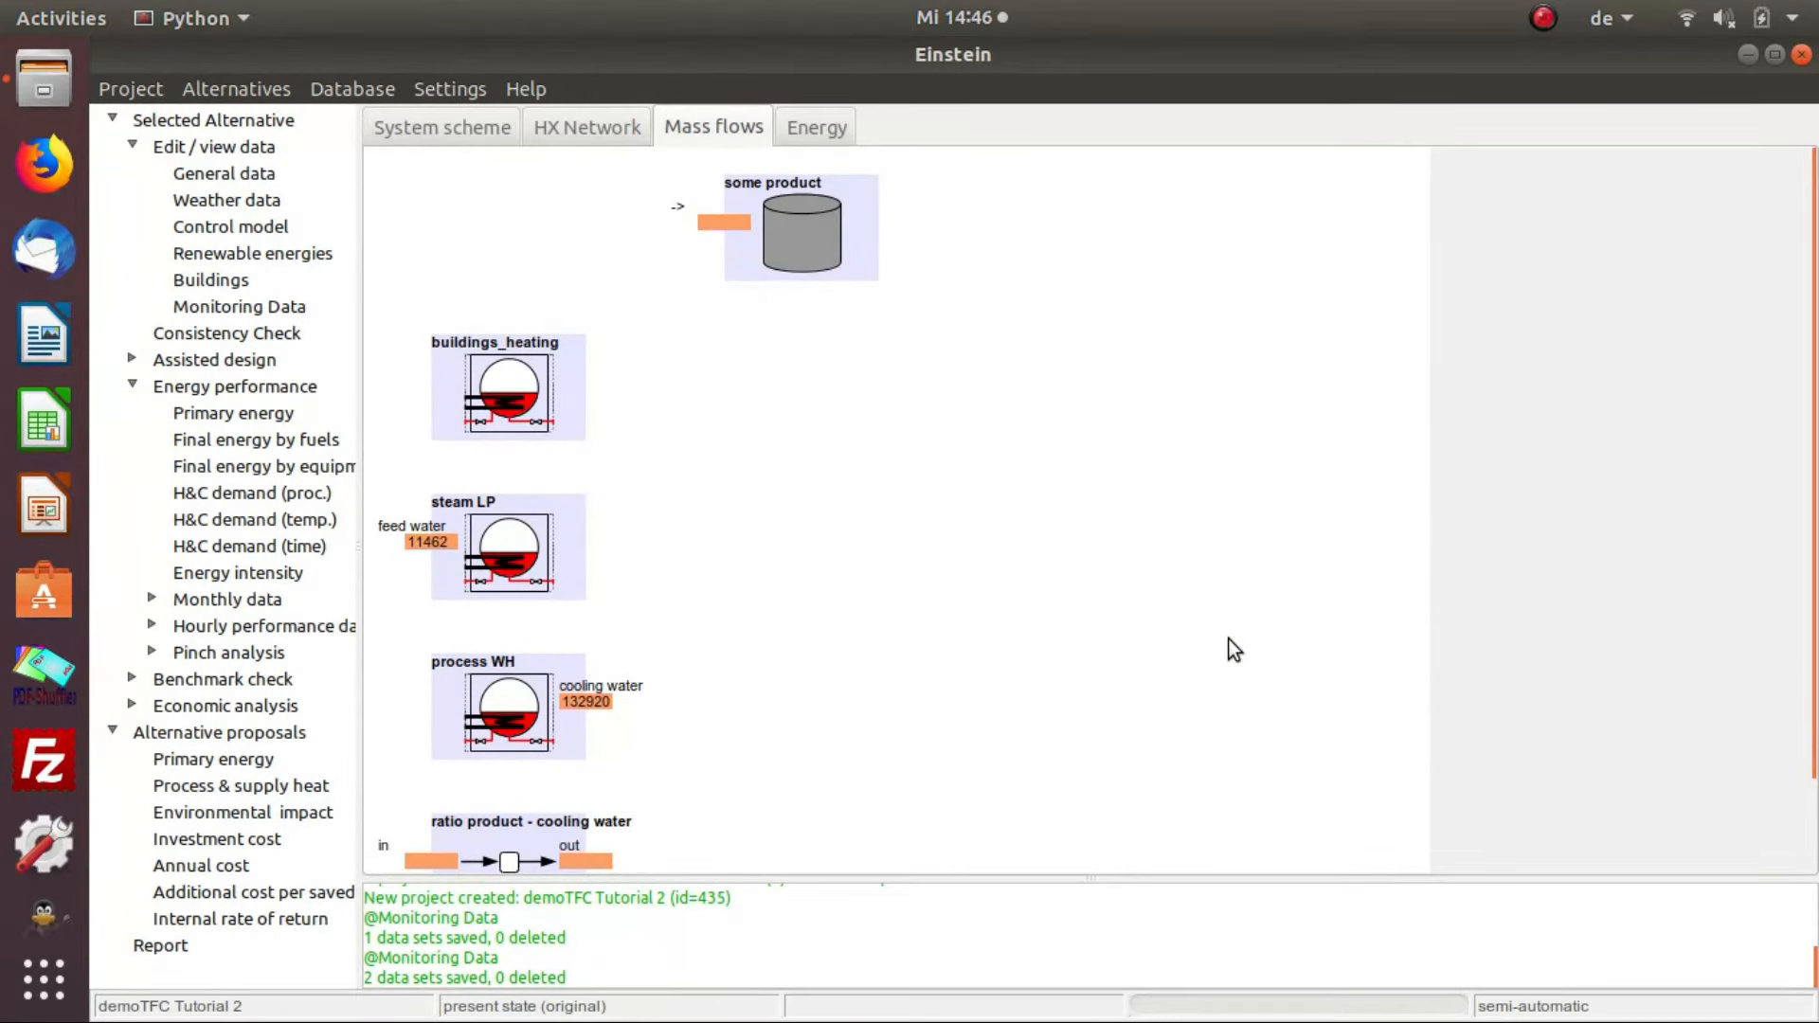
Connect process WH's cooling water outlet to the ratio node's input, and the node's output to some product's input.
mouse_move(1810, 464)
drag(1807, 448, 1805, 479)
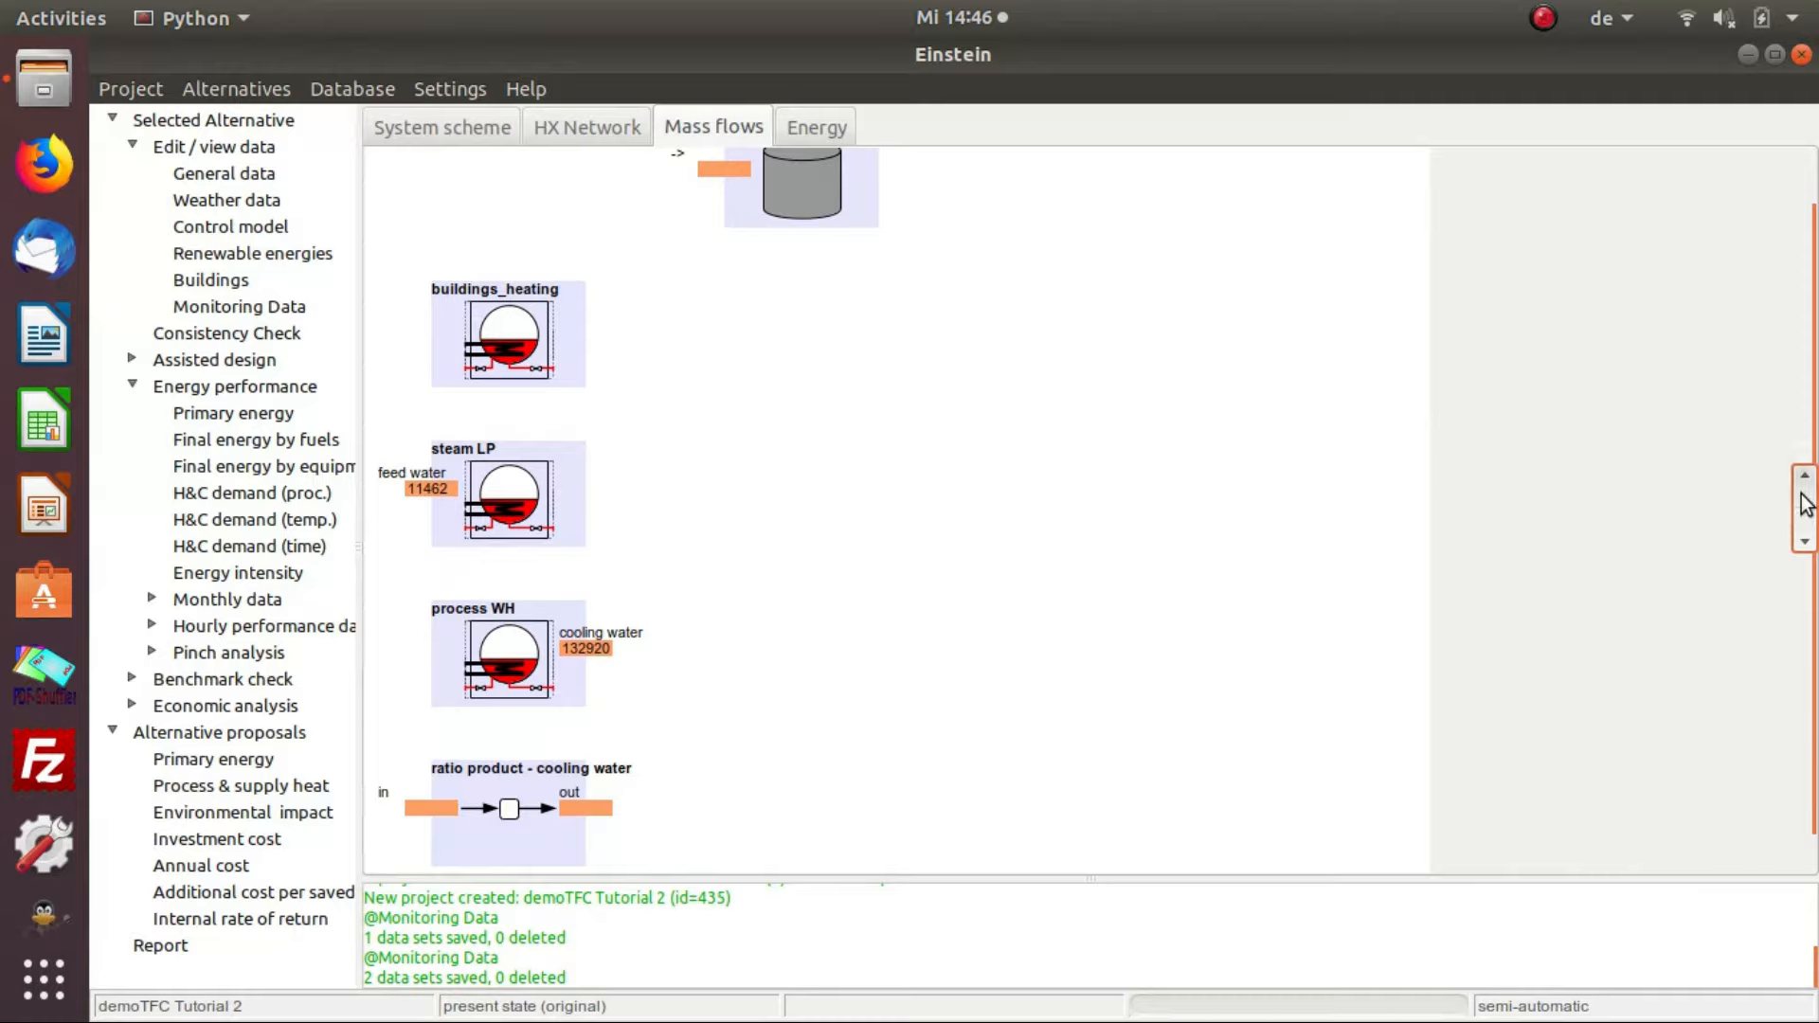
mouse_move(605, 648)
mouse_down()
mouse_move(475, 727)
mouse_move(416, 806)
mouse_up()
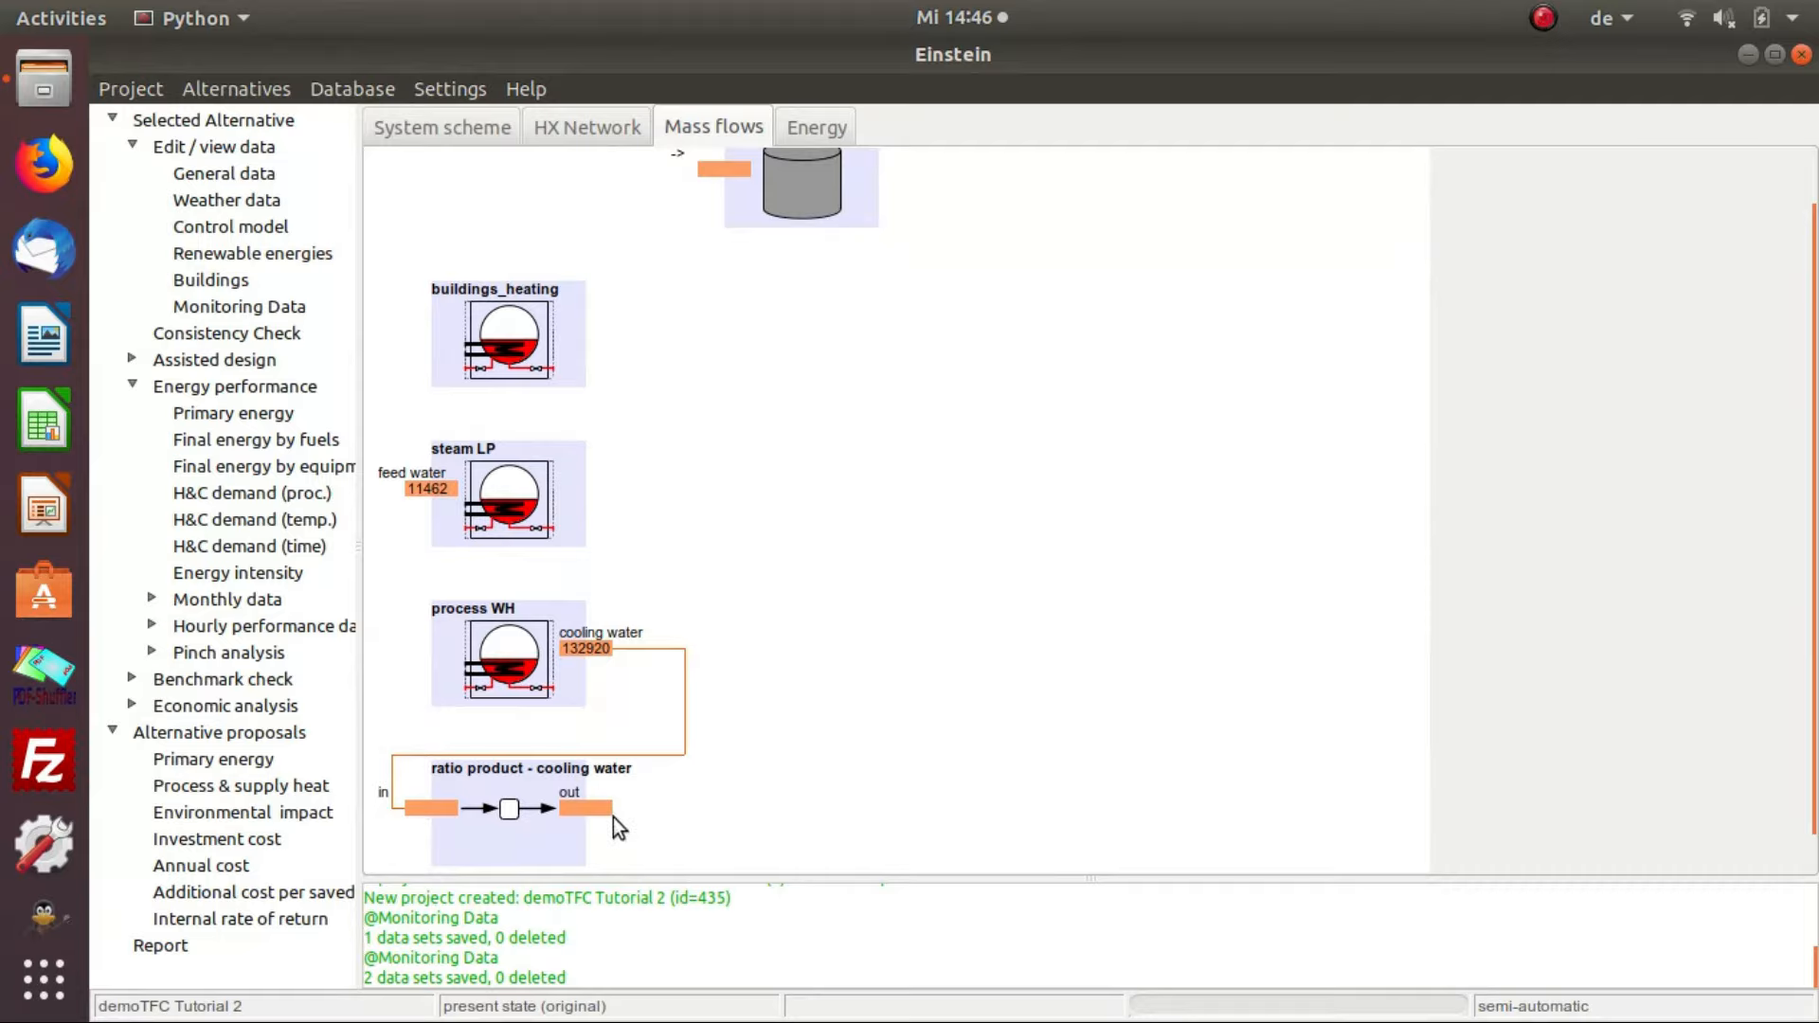
drag(603, 807, 708, 168)
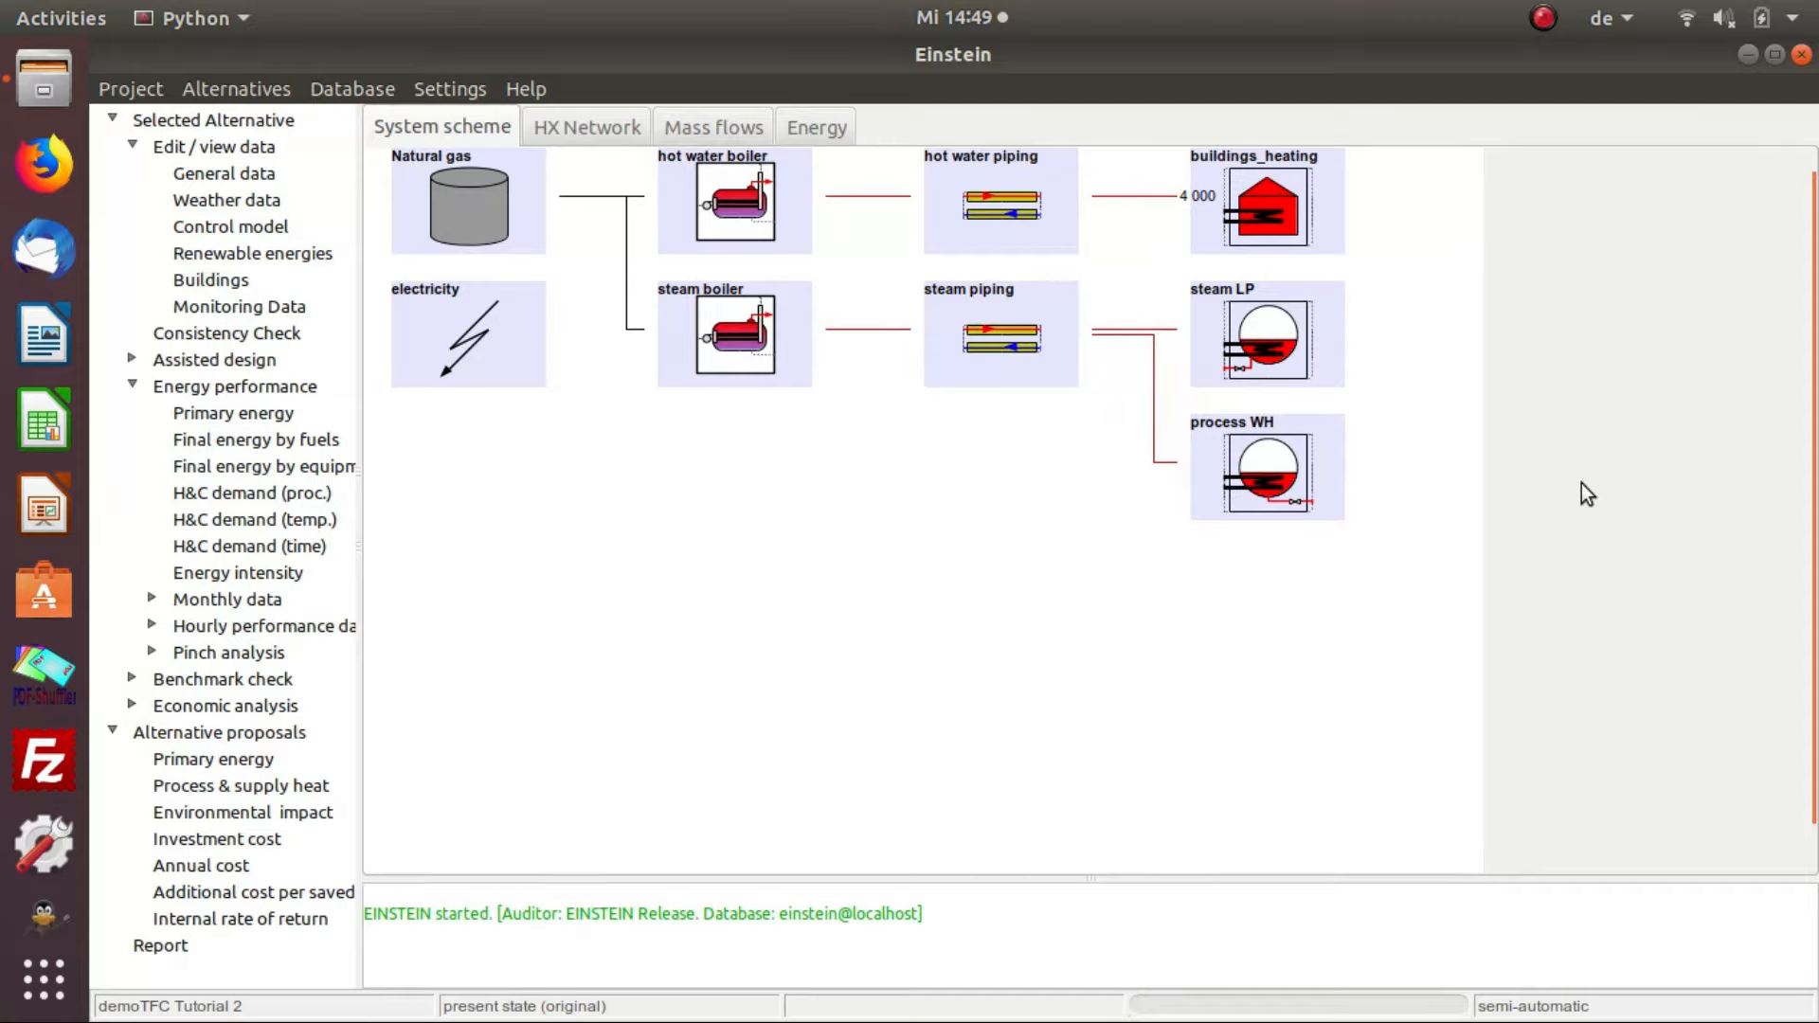
Set the schedule type of process WH to fit to data and save the process.
double_click(1253, 467)
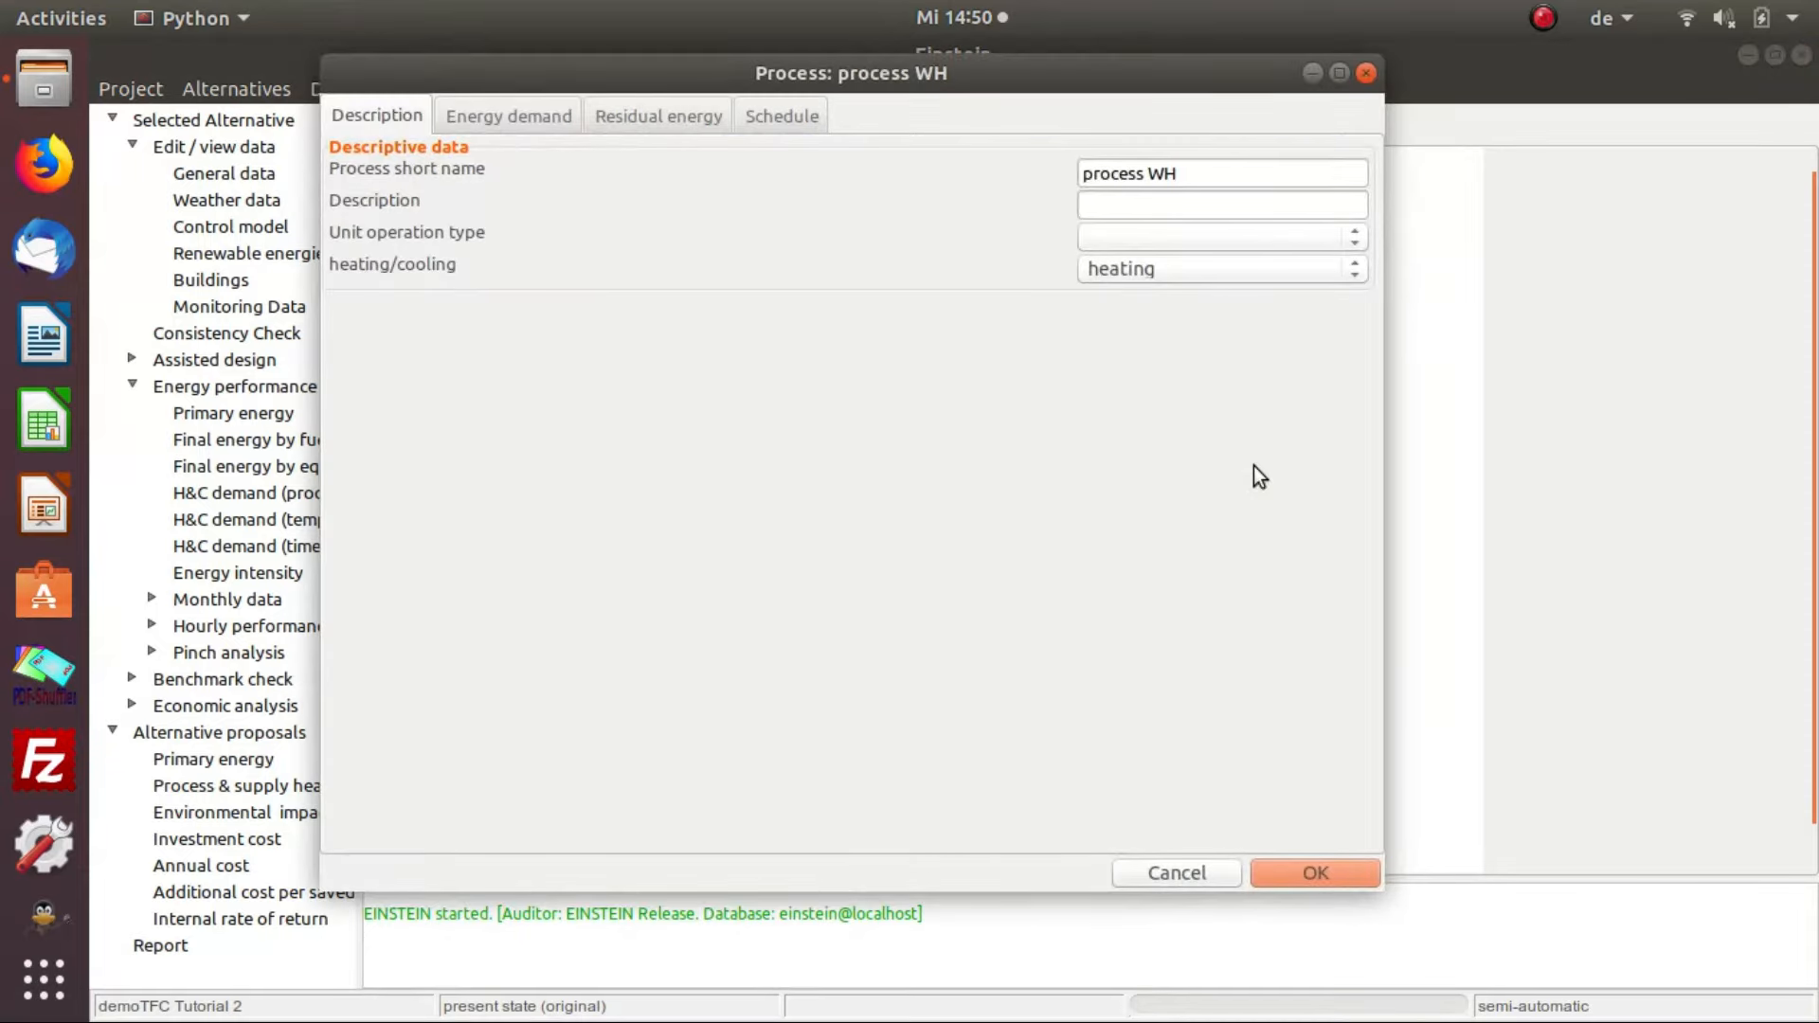
click(788, 119)
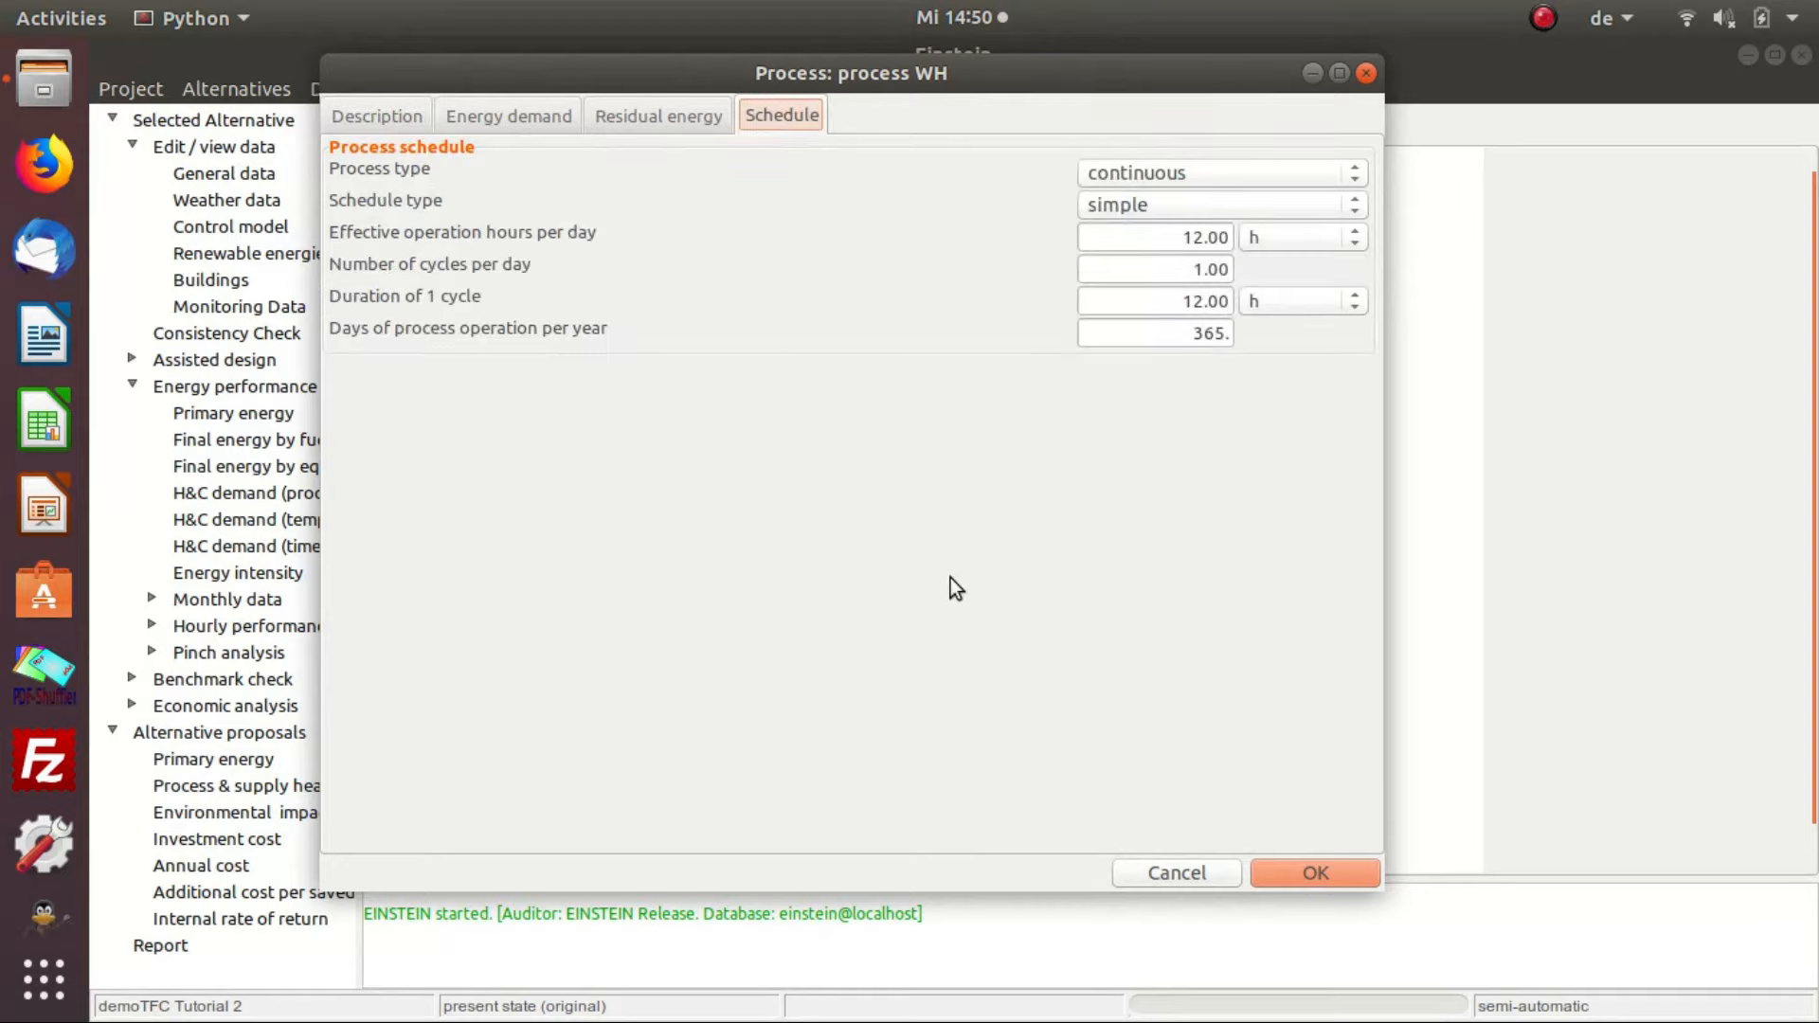
click(1357, 206)
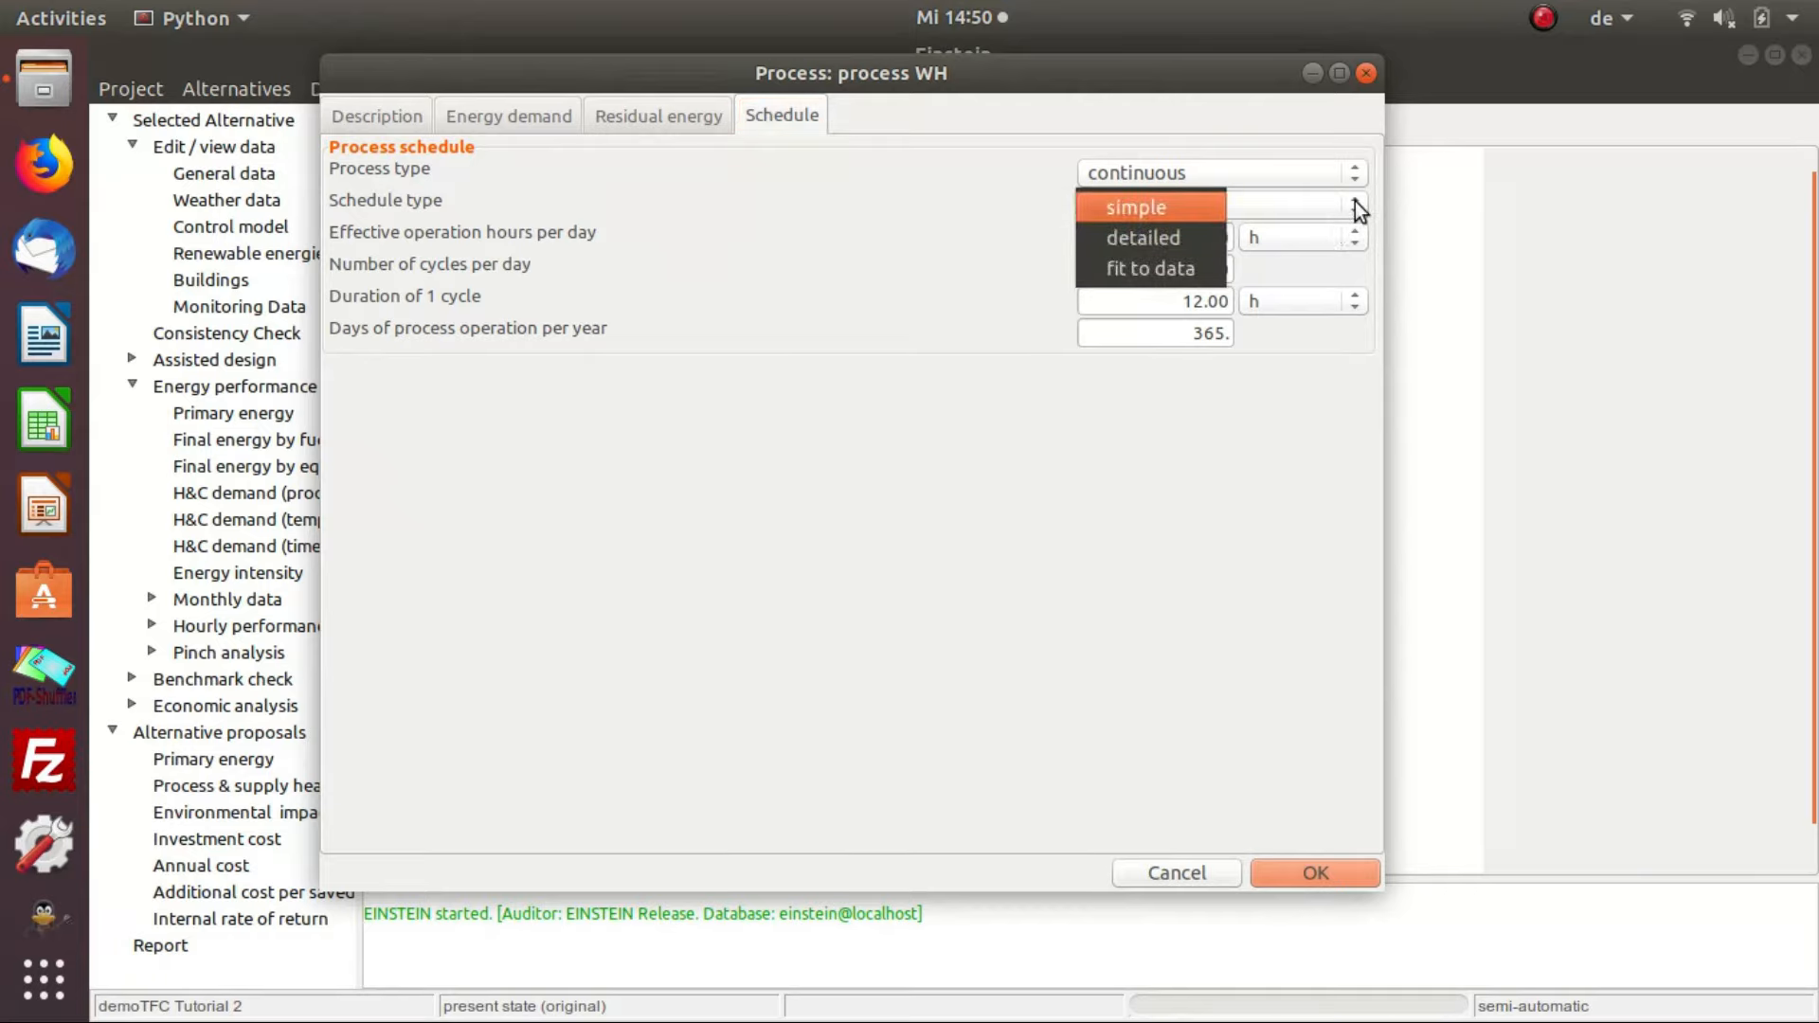
click(1168, 275)
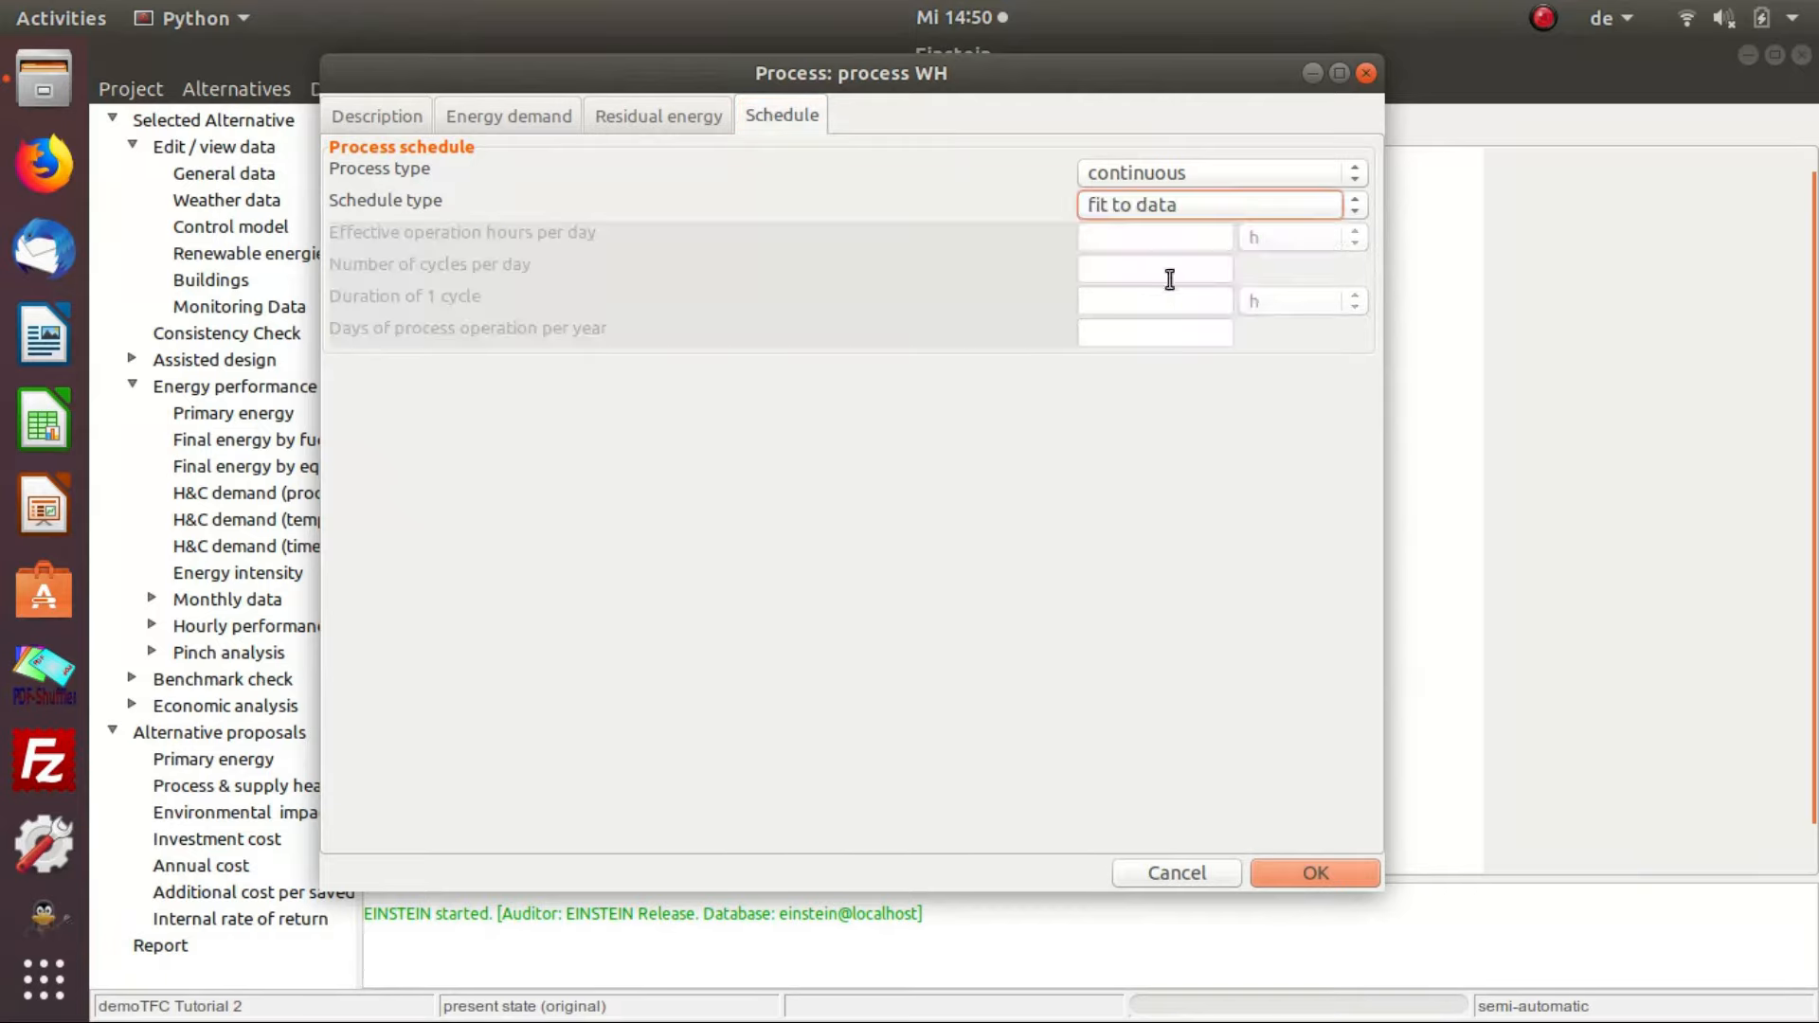
click(1307, 881)
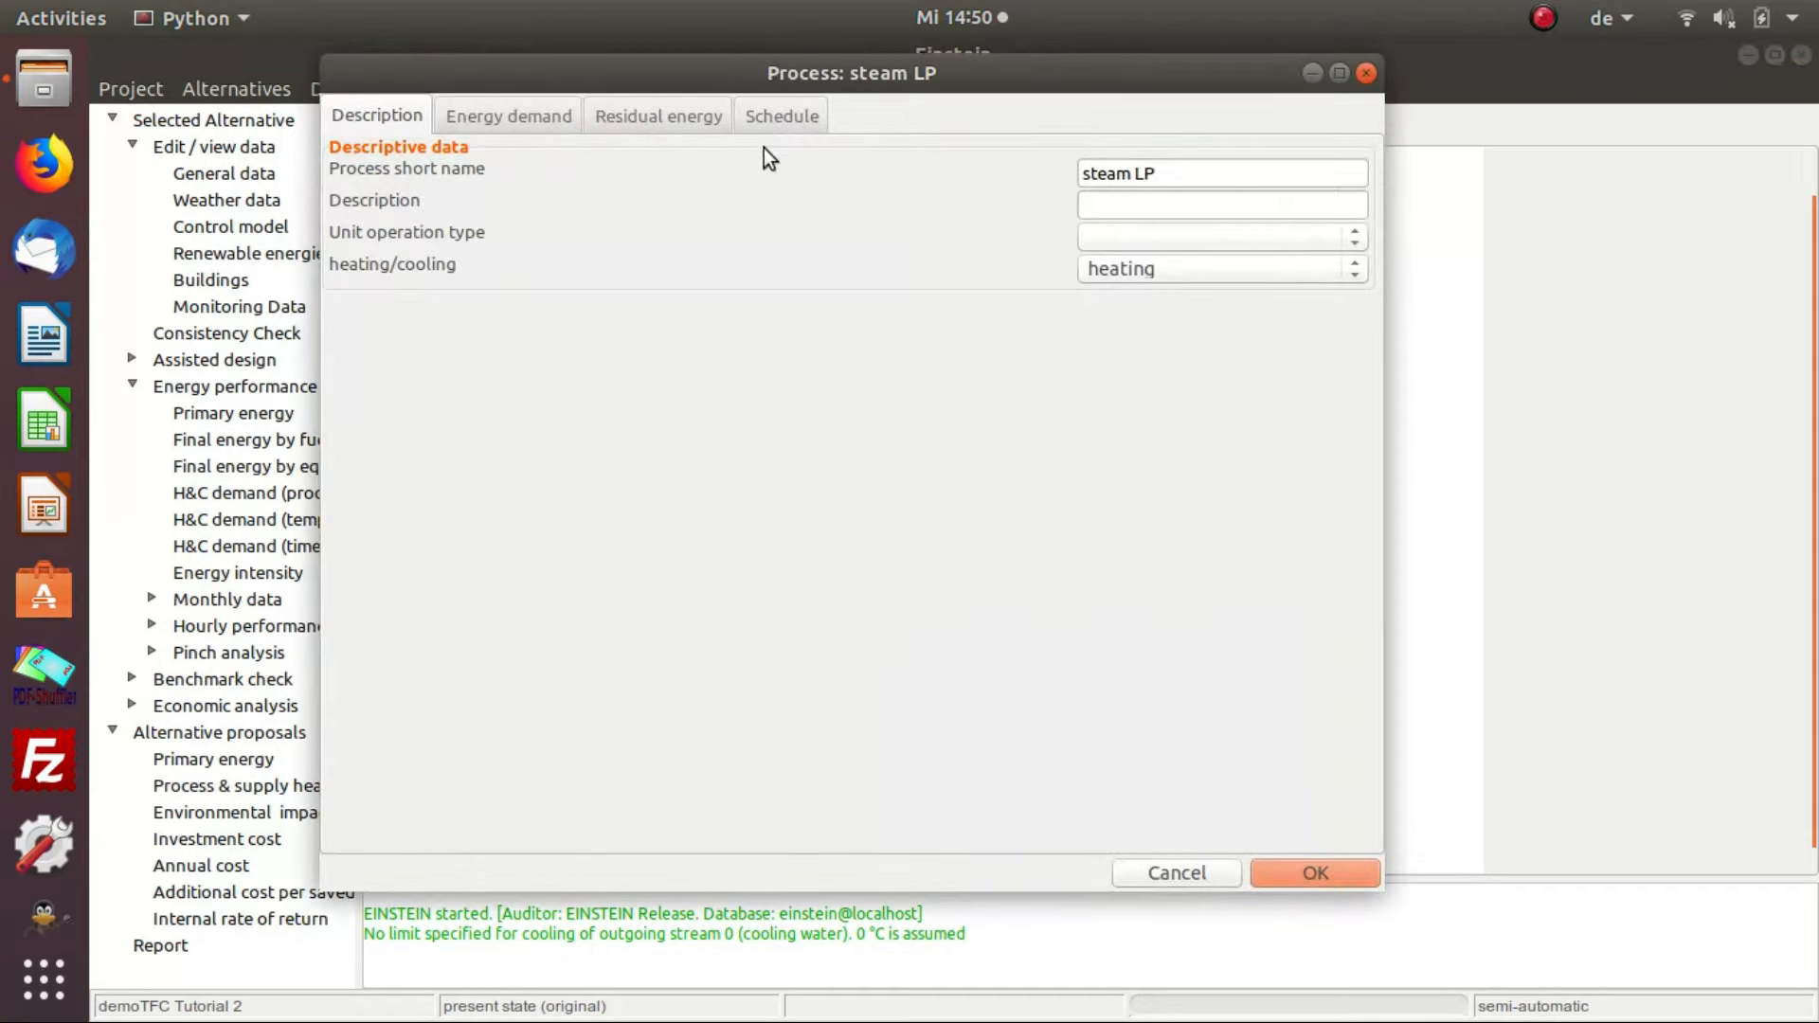
Set the schedule type of the steam LP process to fit to data and save it.
click(764, 127)
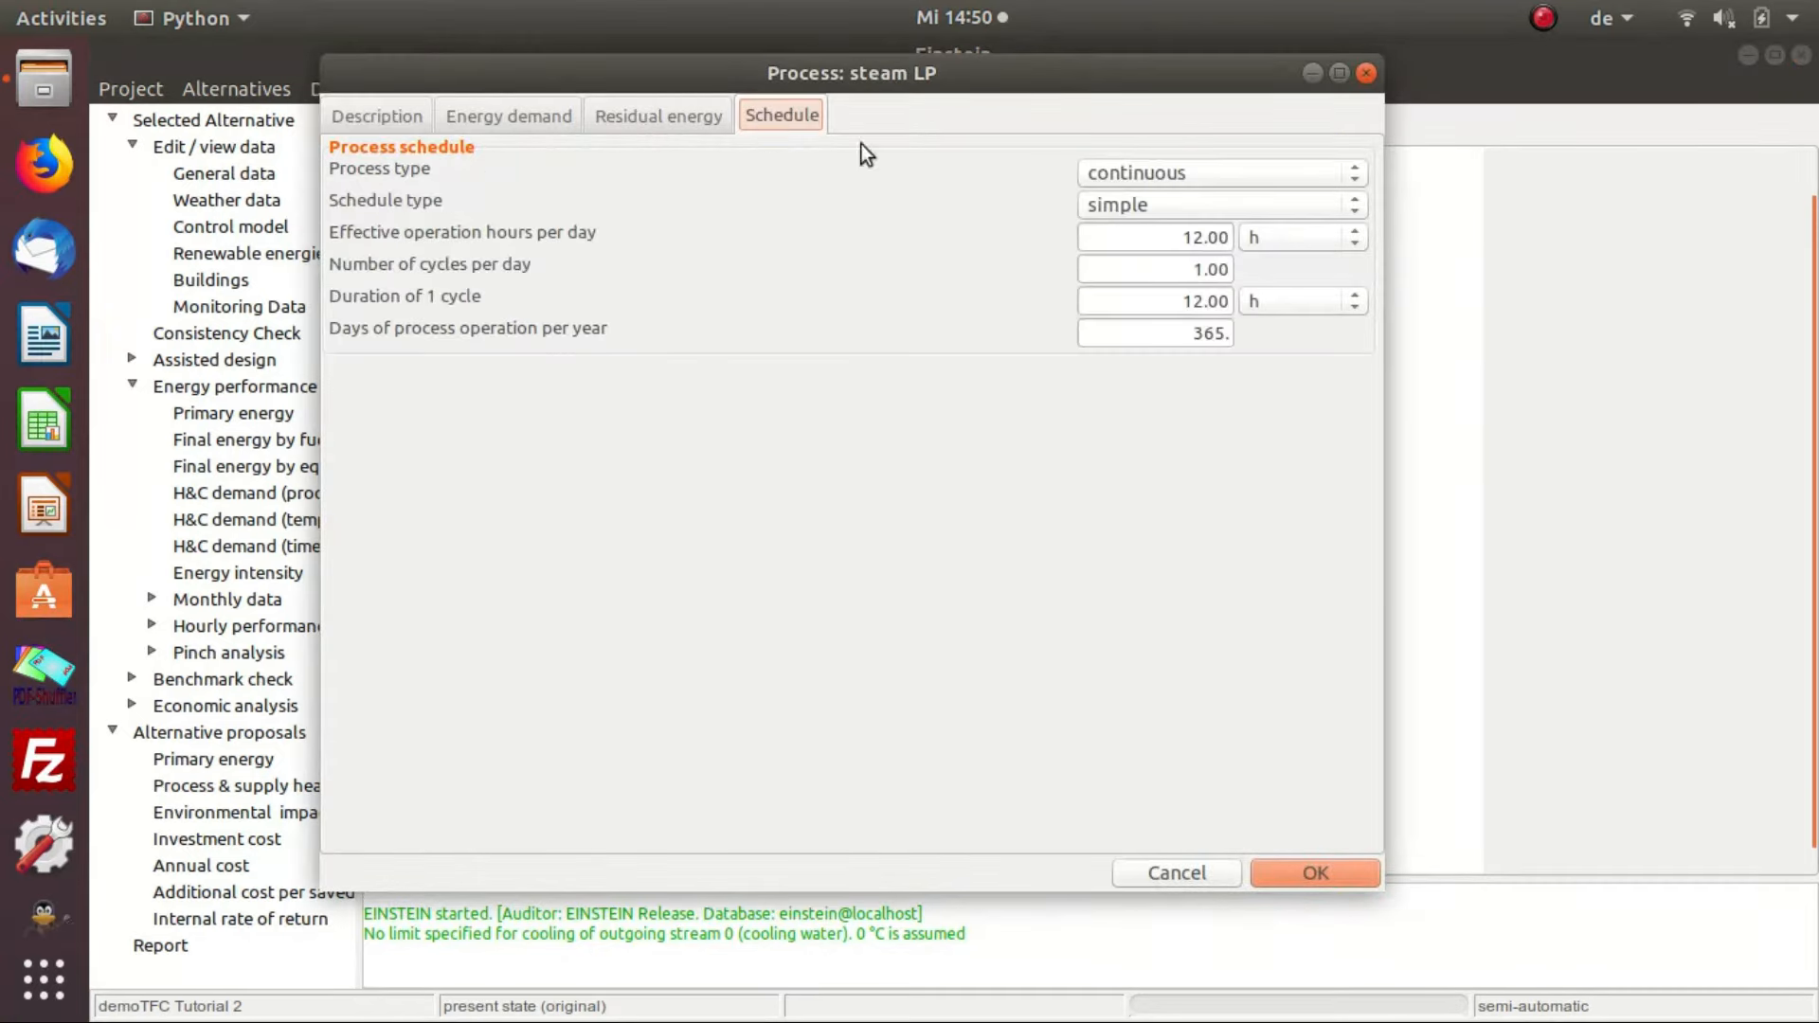
click(1354, 205)
click(1154, 271)
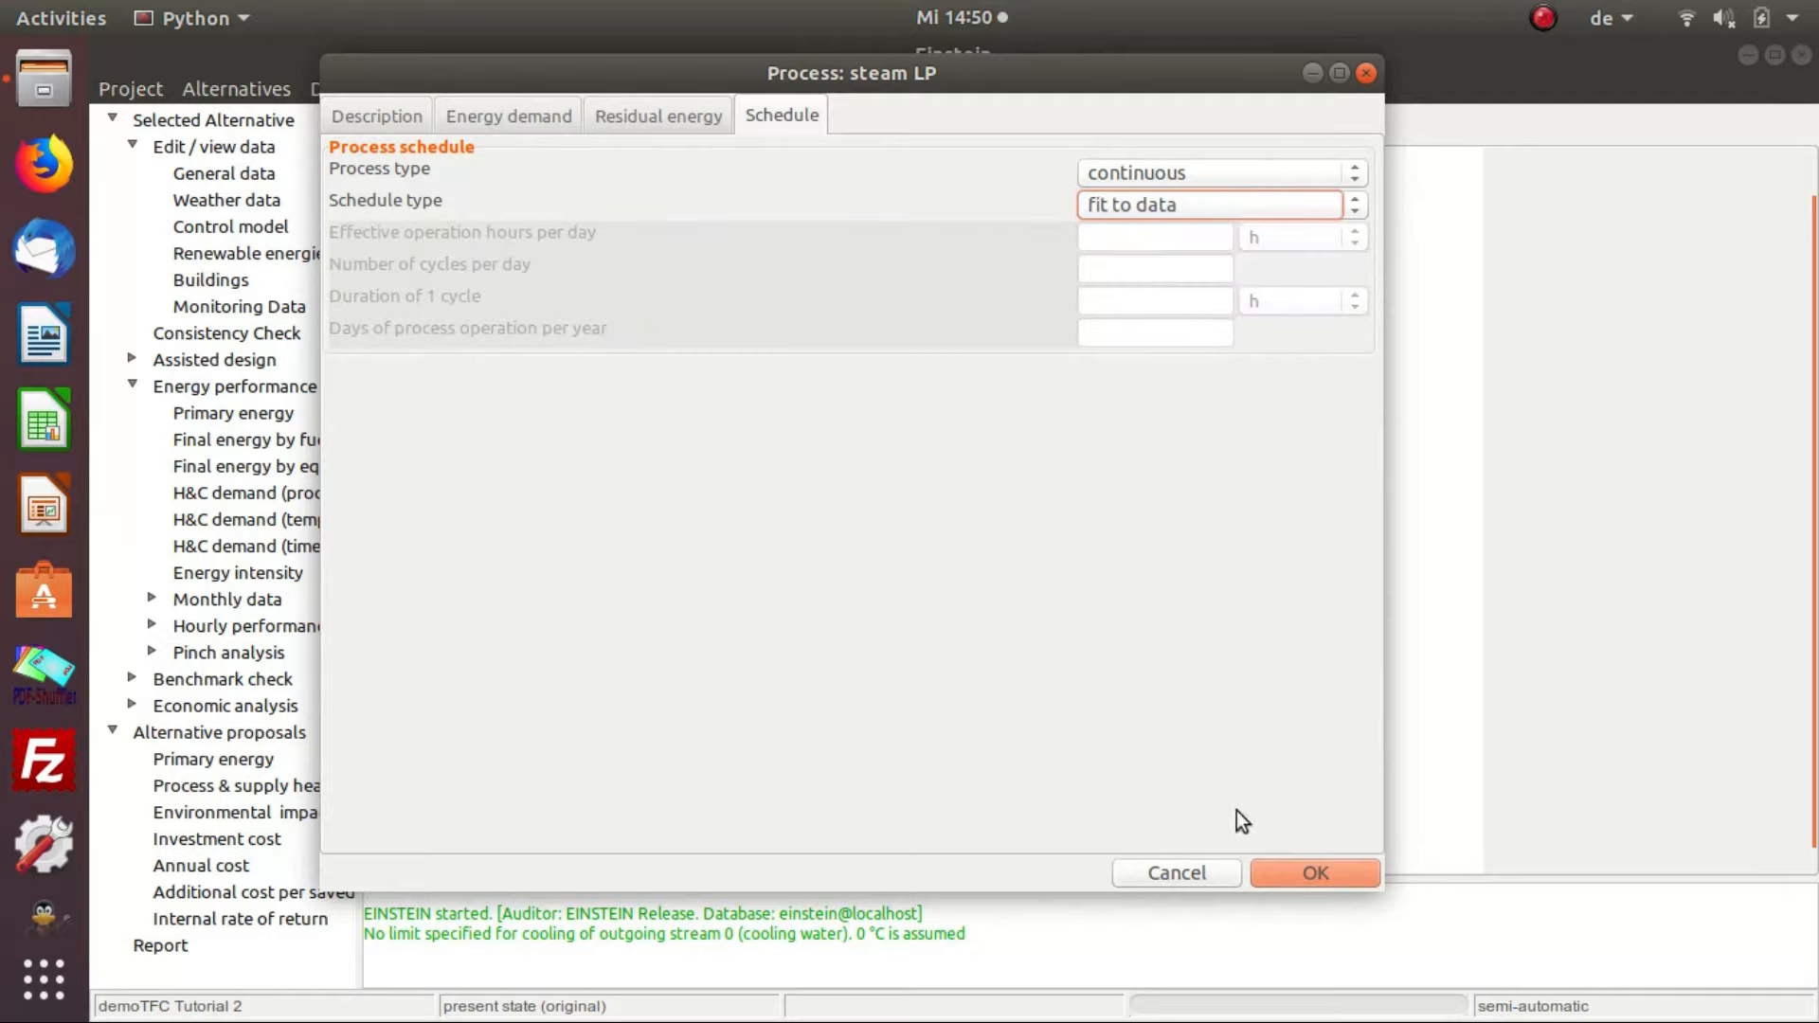
click(1315, 872)
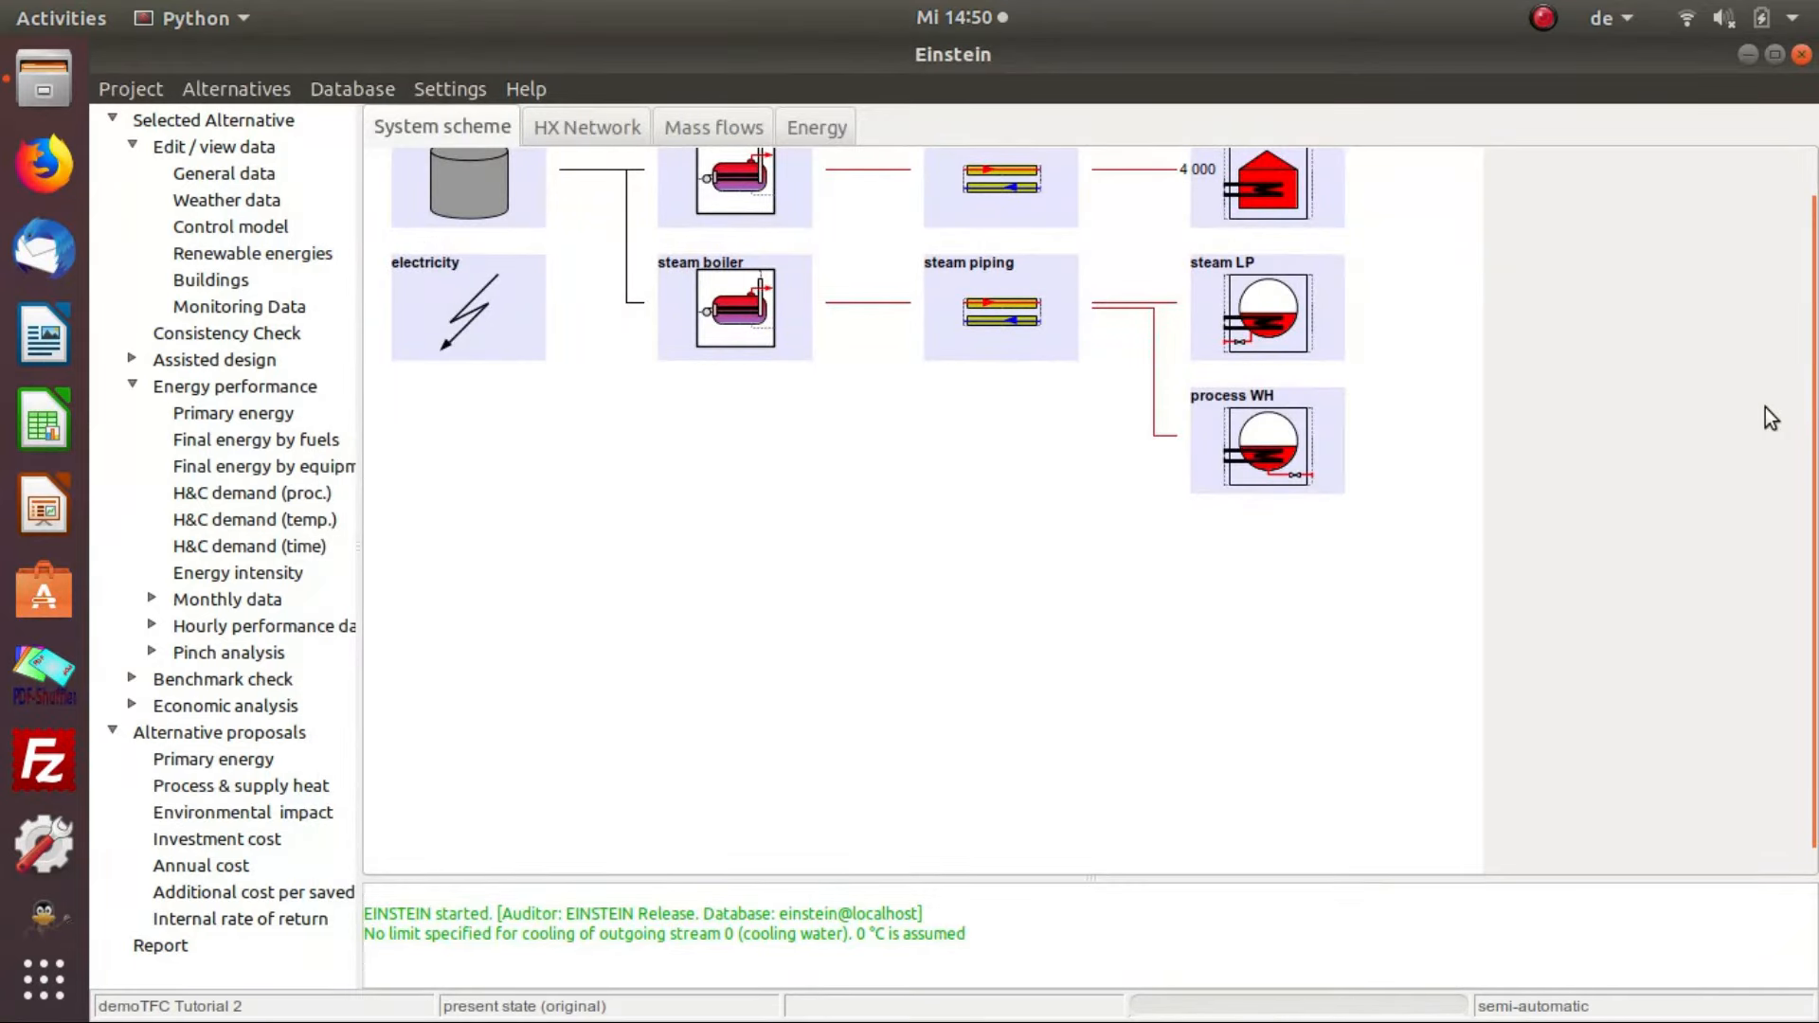
Run the basic check in the consistency check and confirm that the data are correct.
click(243, 332)
click(479, 667)
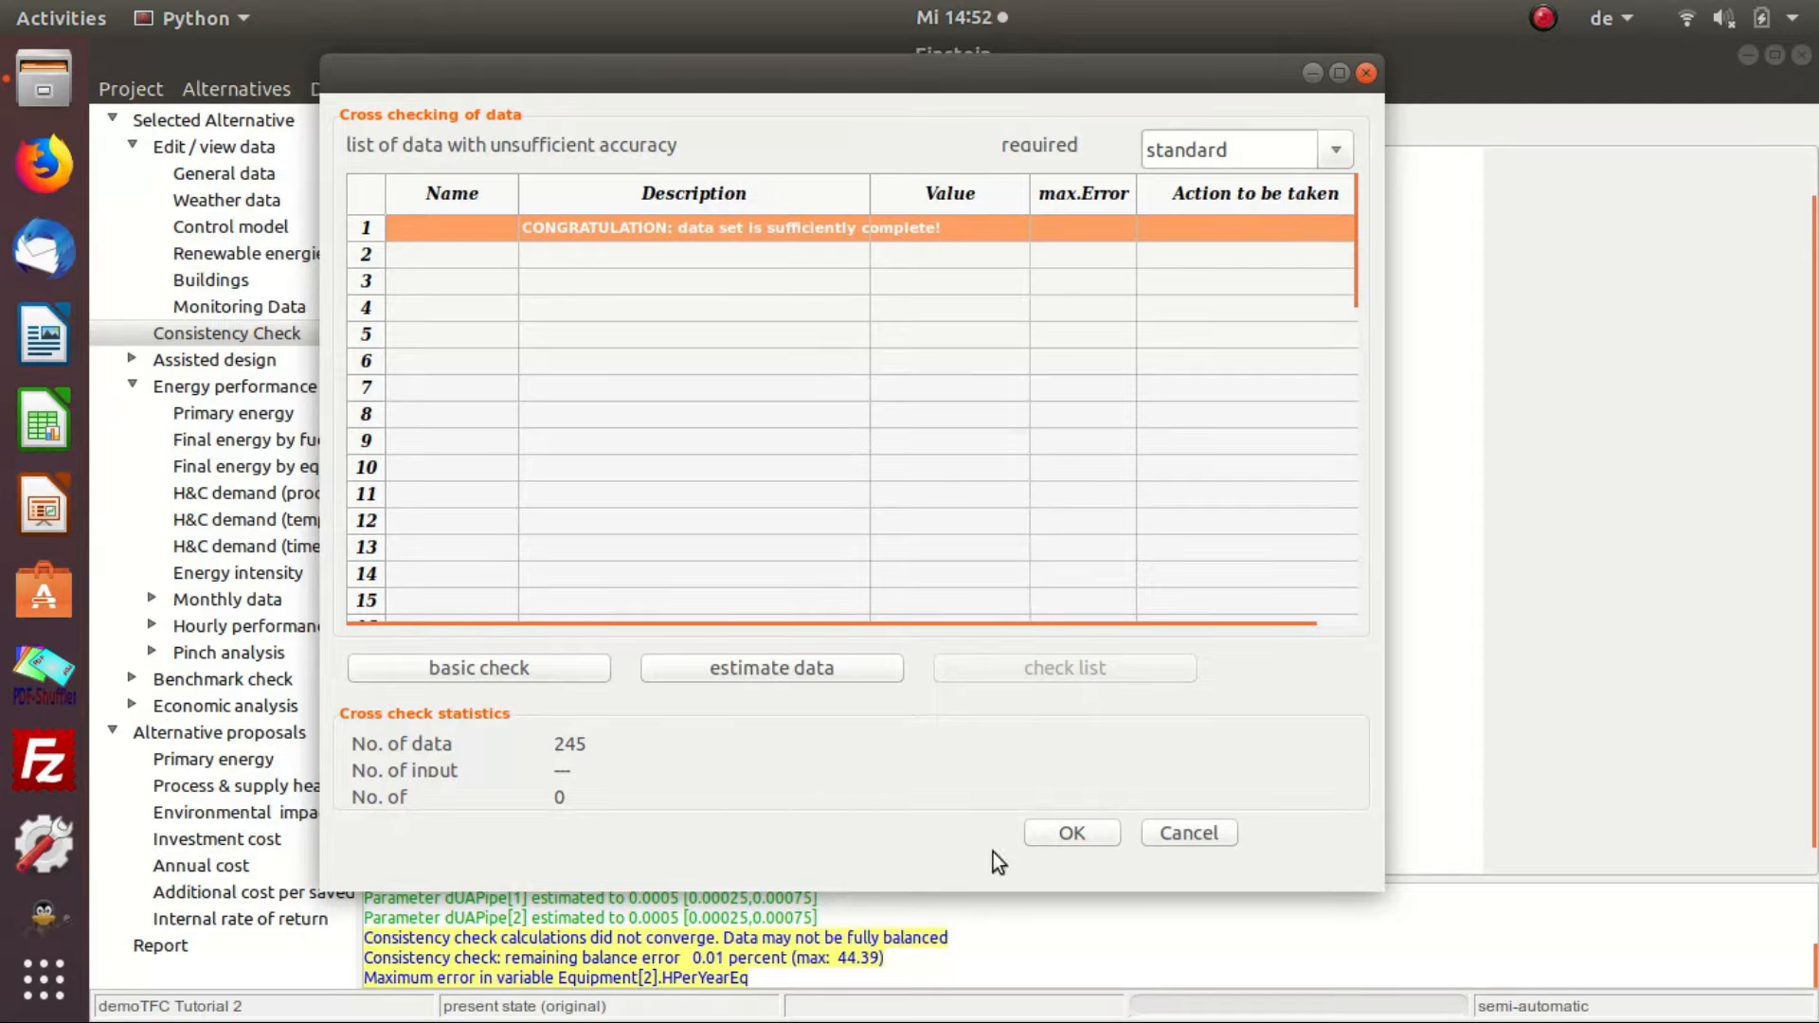
click(1073, 833)
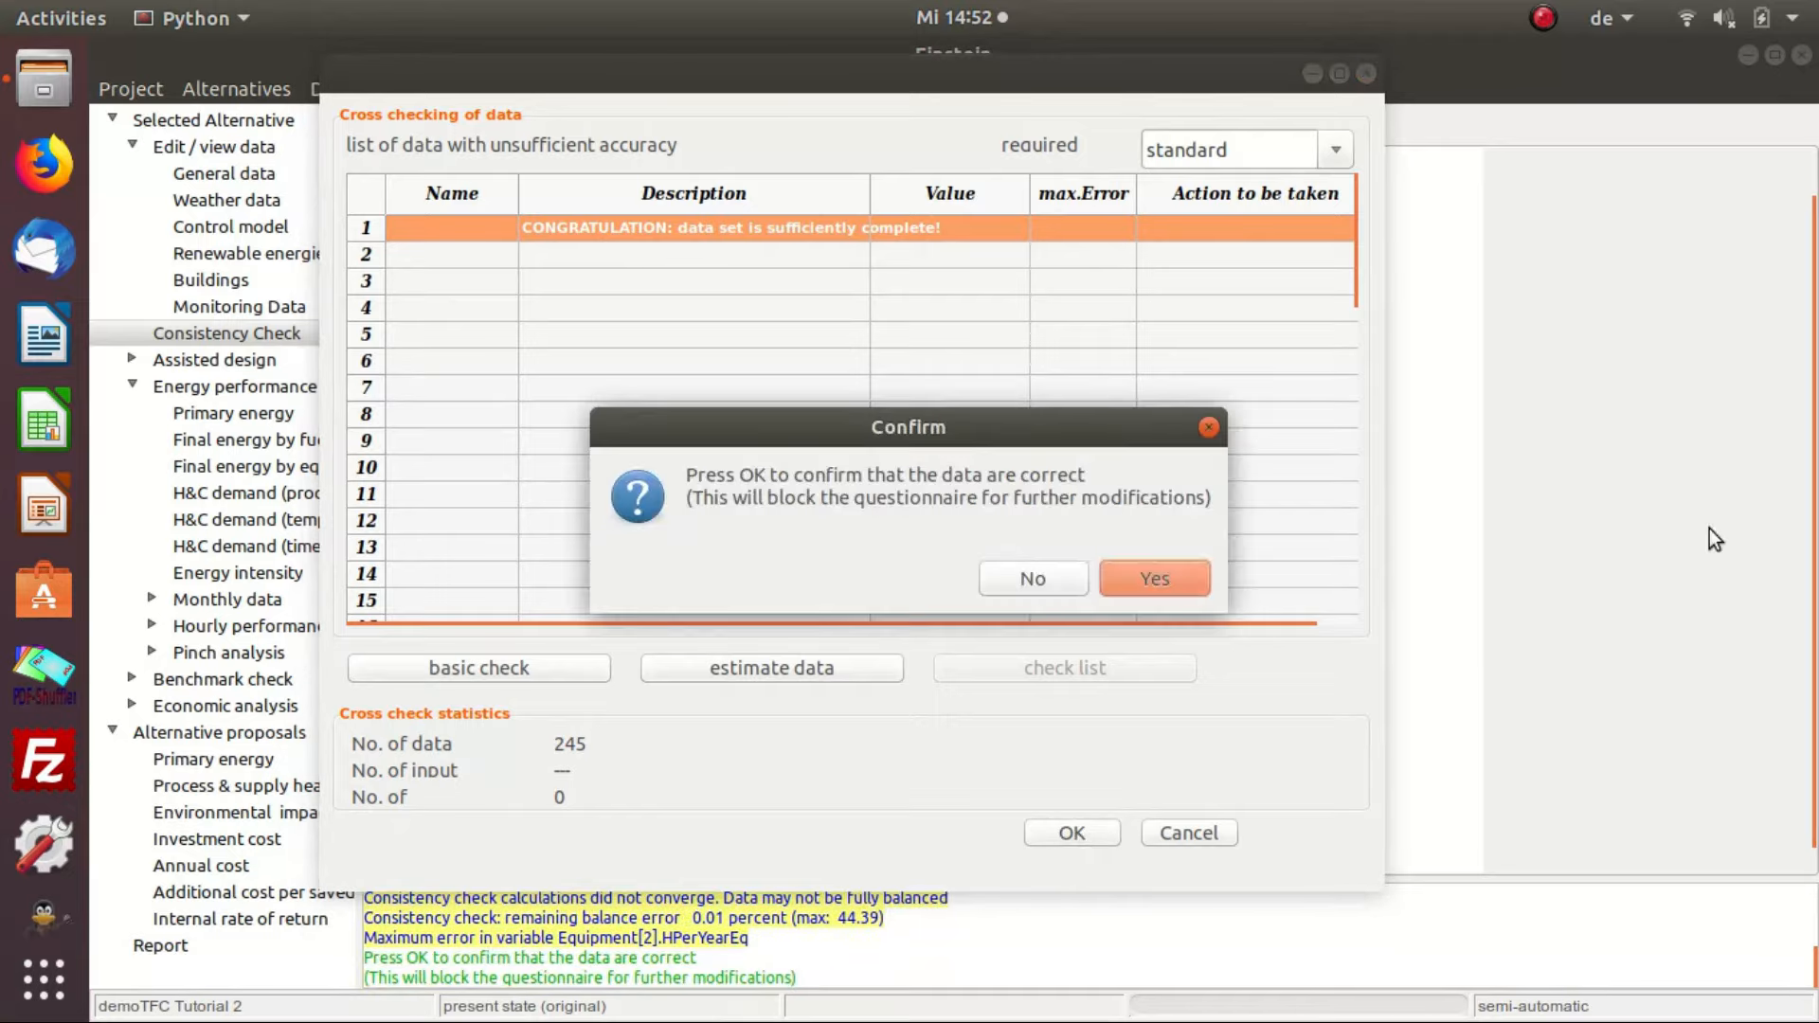
click(1154, 579)
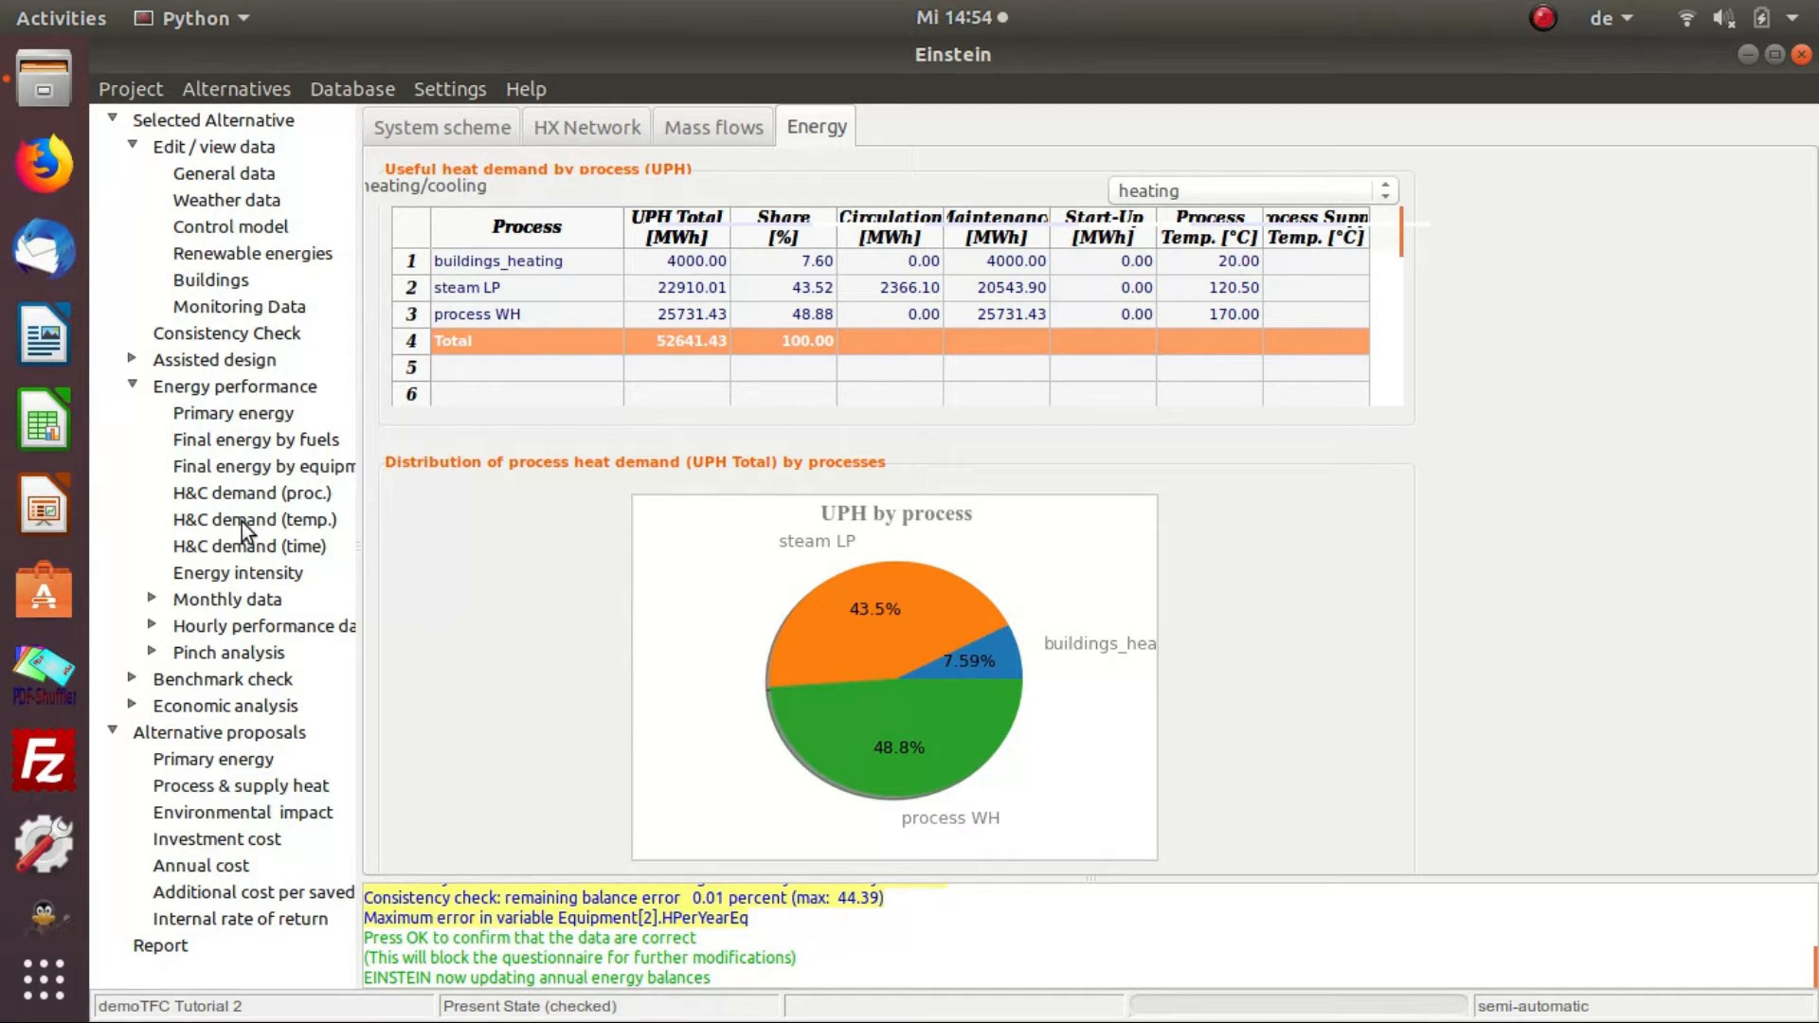
Review the heat demand by temperature as plot and data table, and the heat demand by time.
click(294, 521)
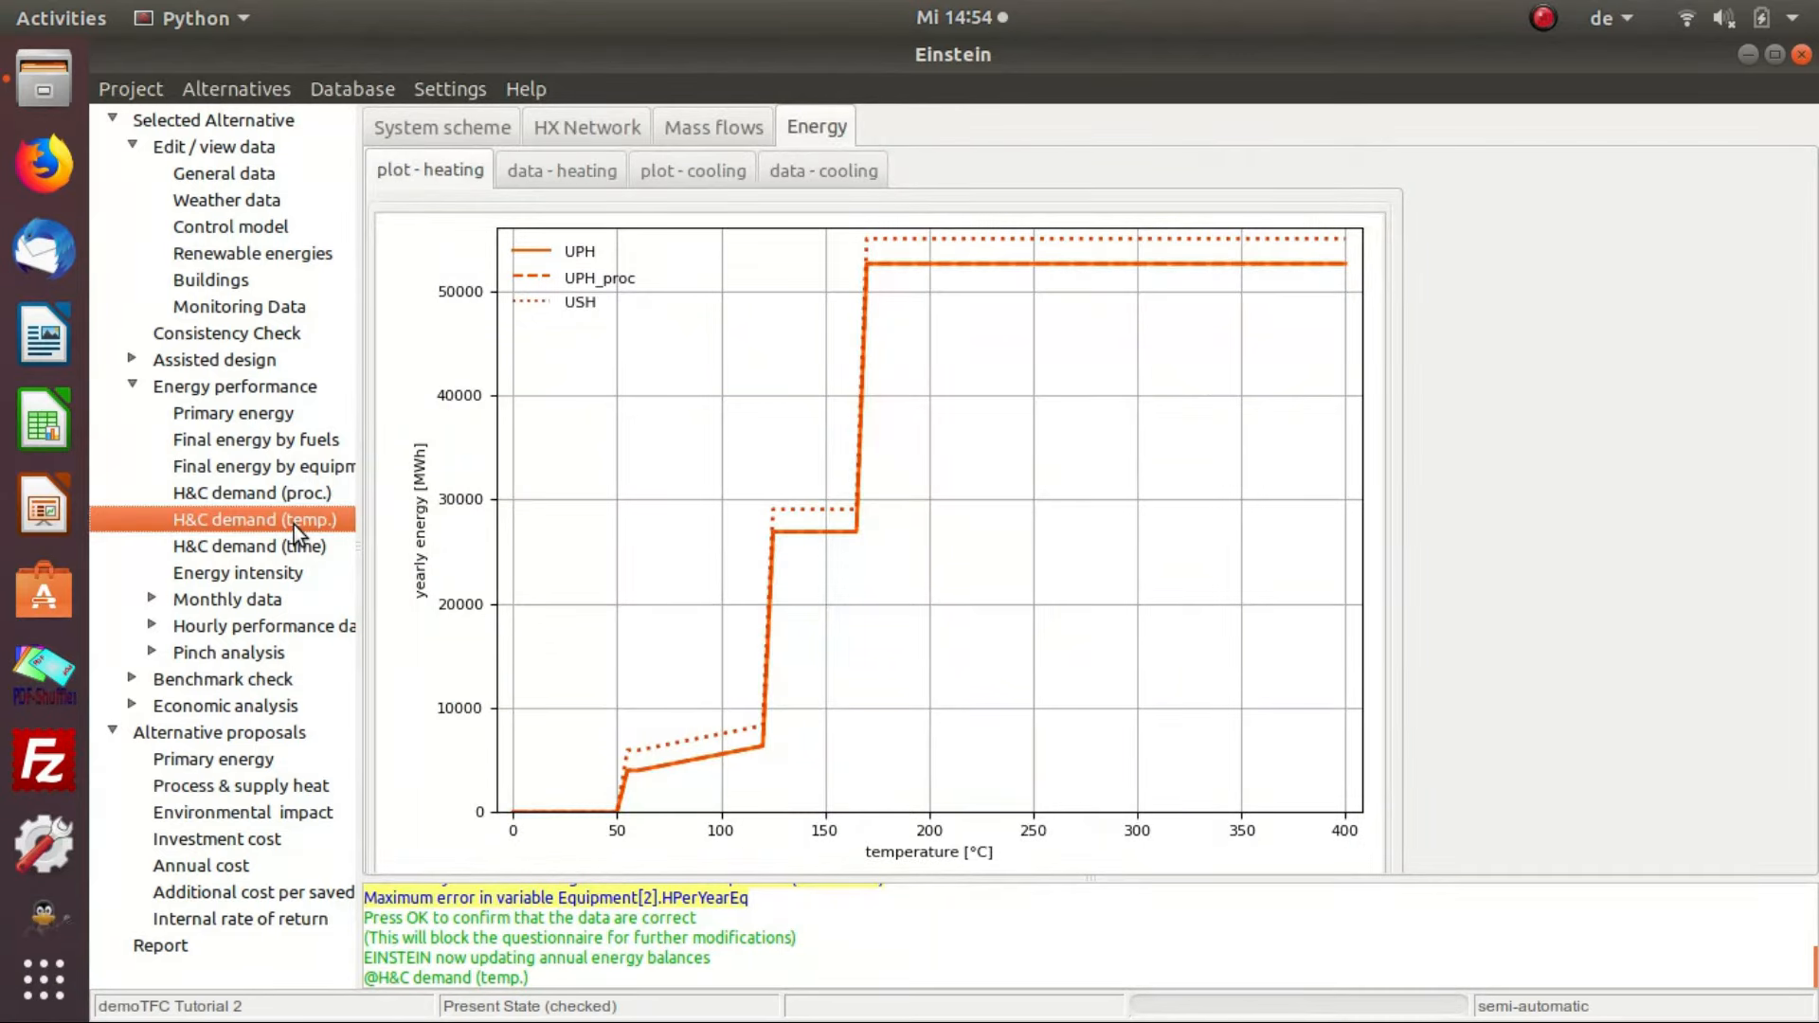
click(576, 181)
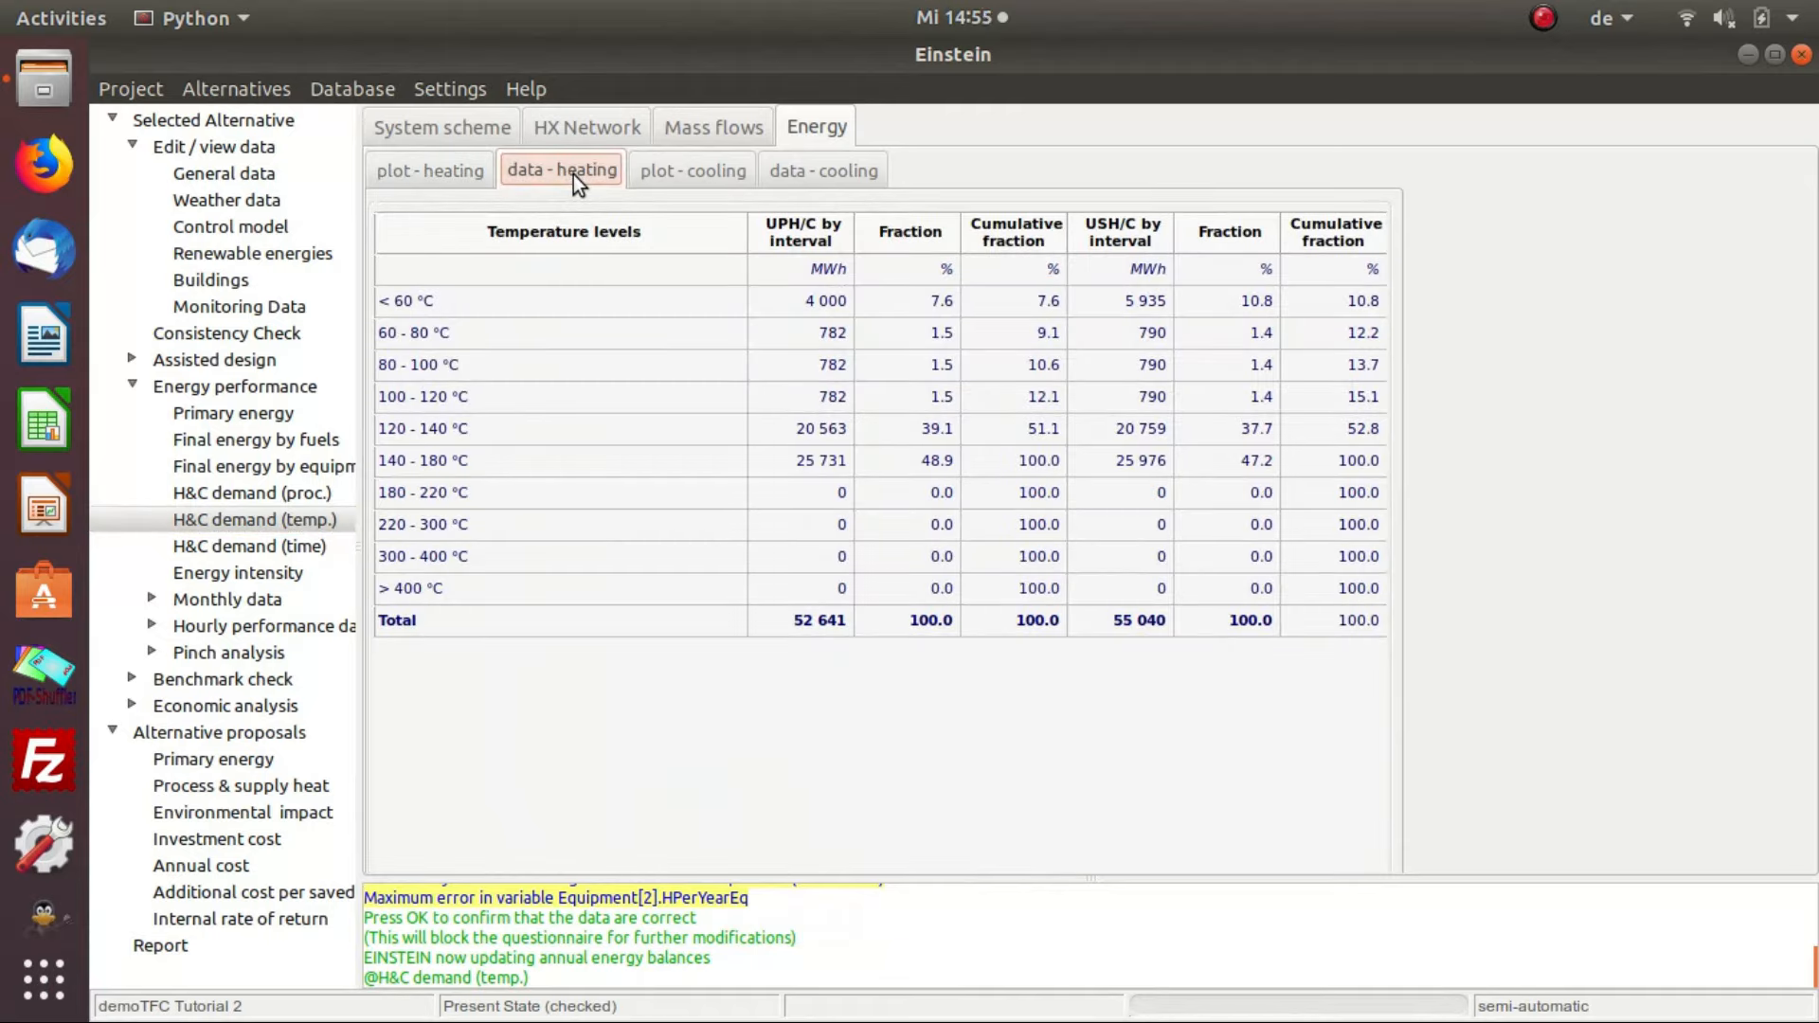
click(452, 178)
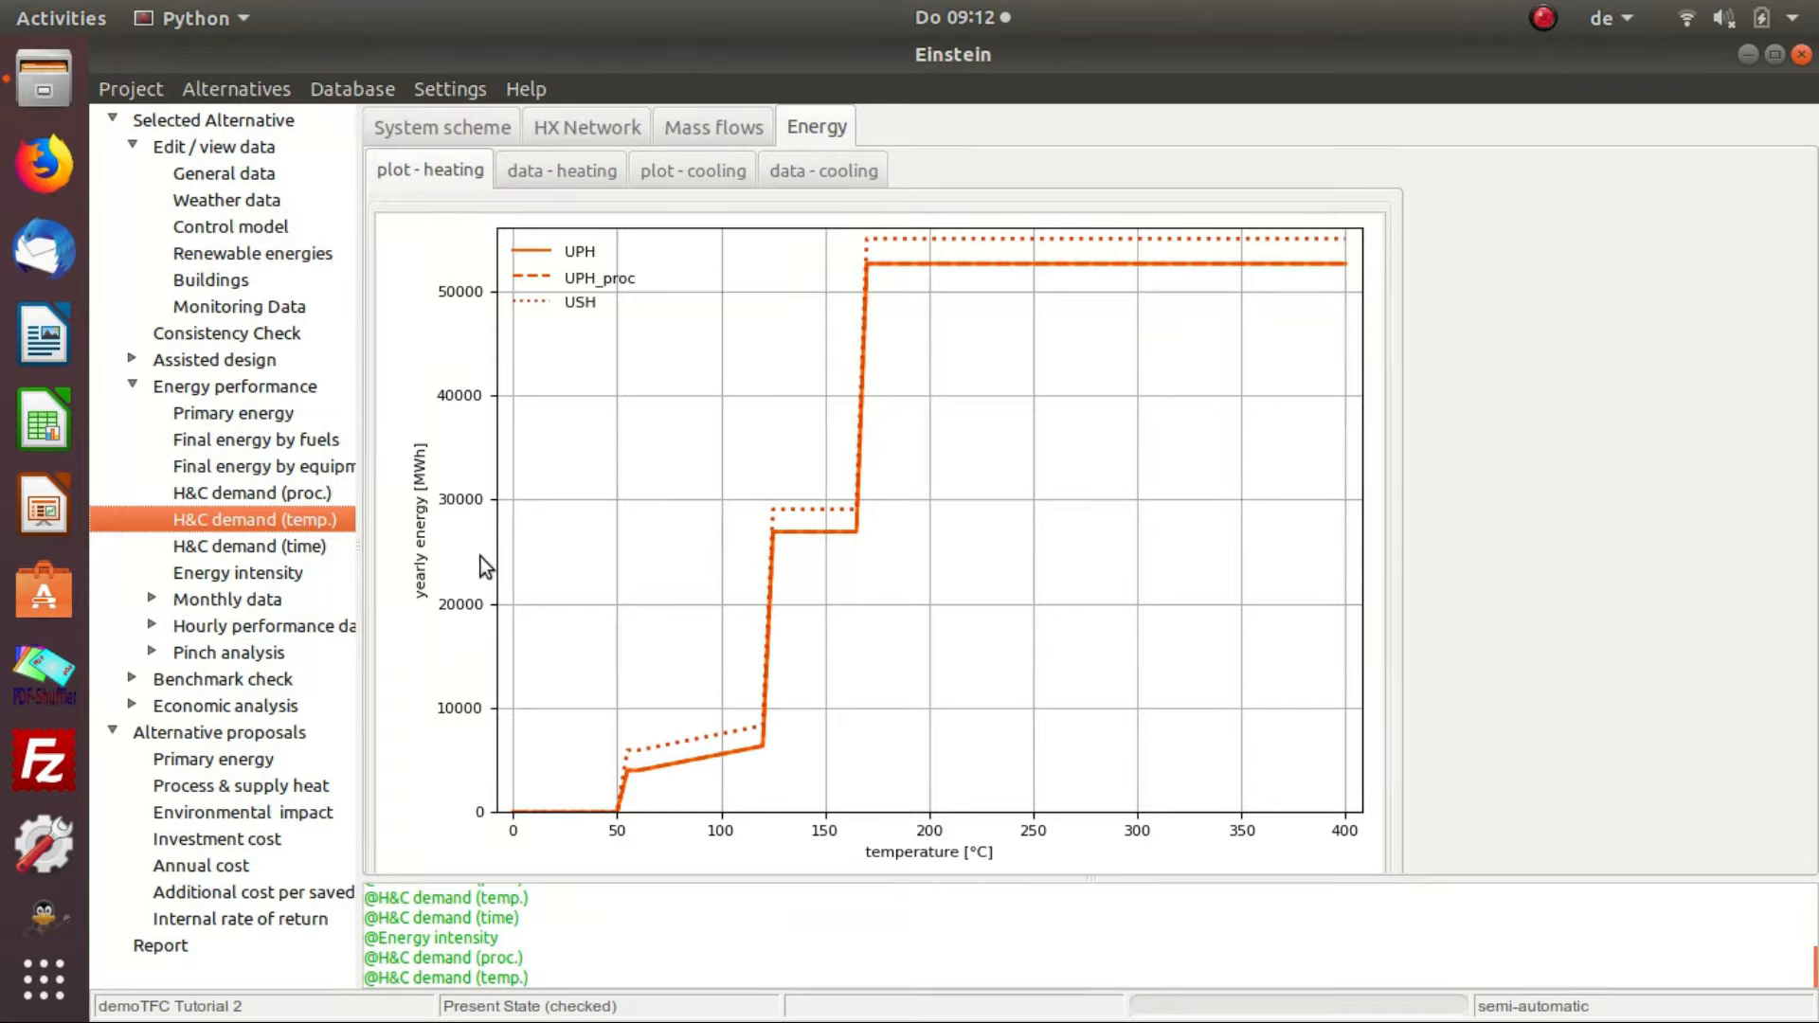
click(252, 547)
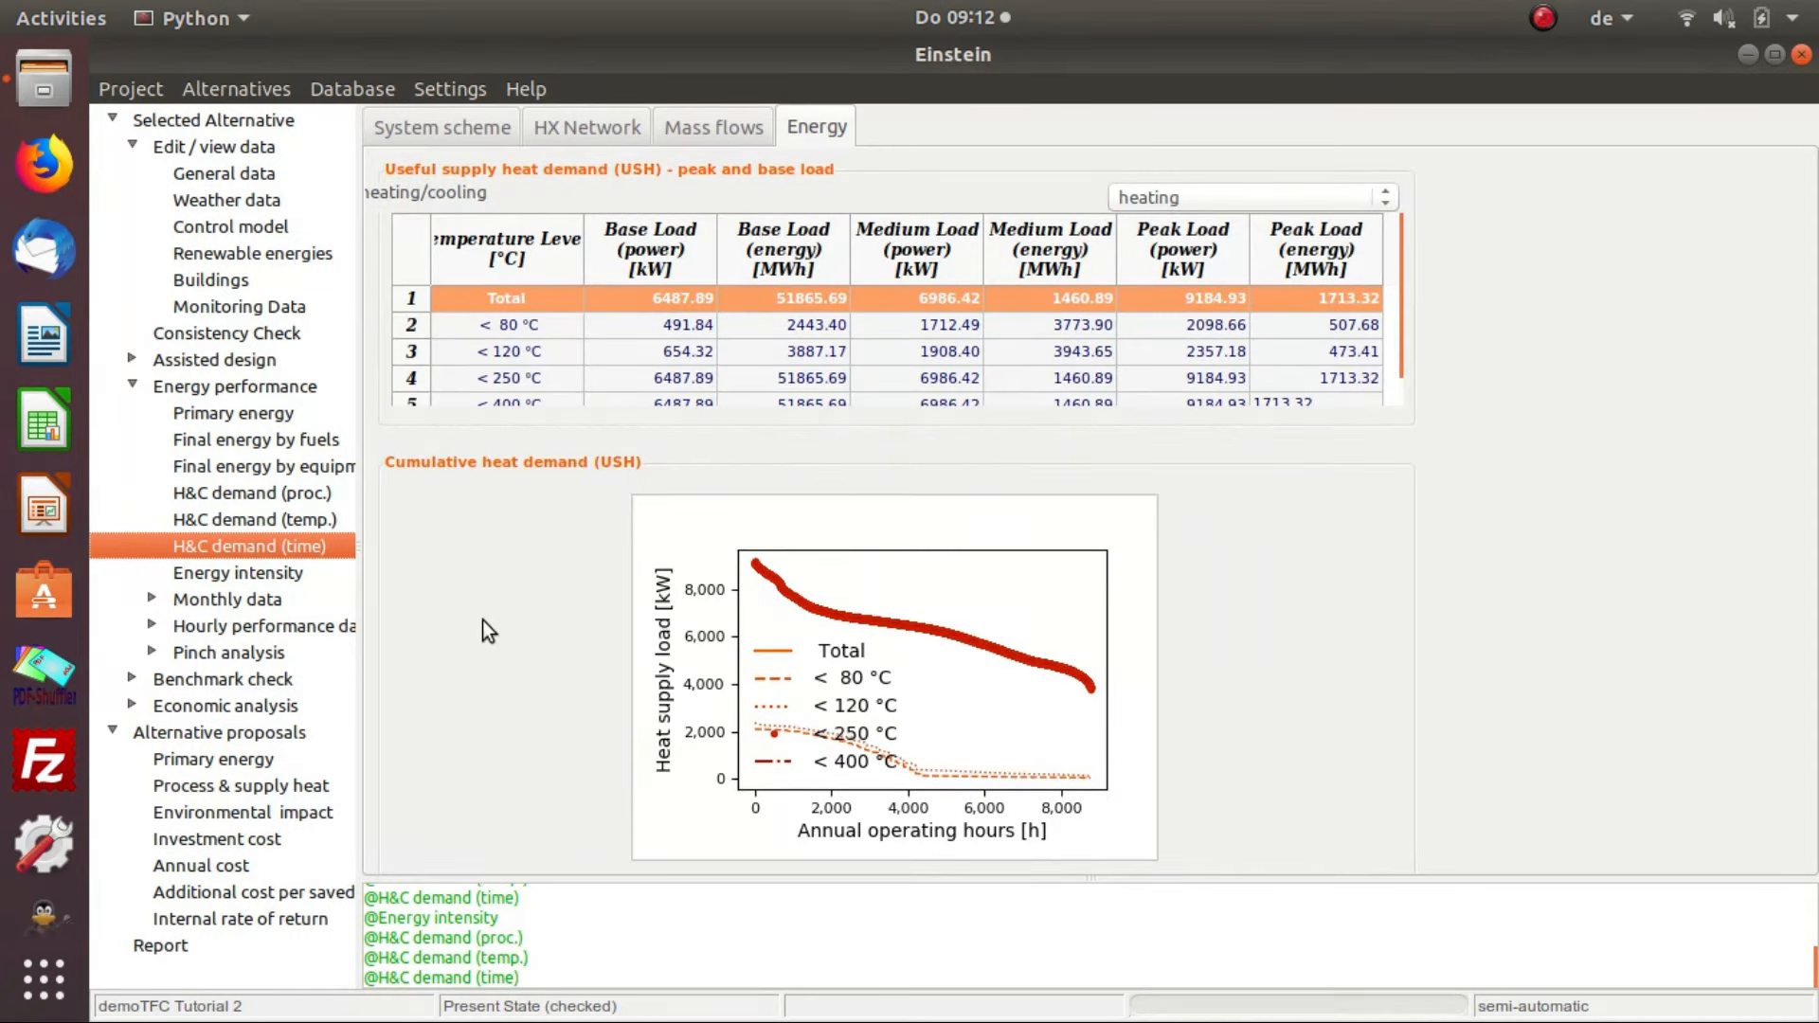
Review the final energy consumption by equipment and by fuels, and the primary energy consumption.
click(274, 470)
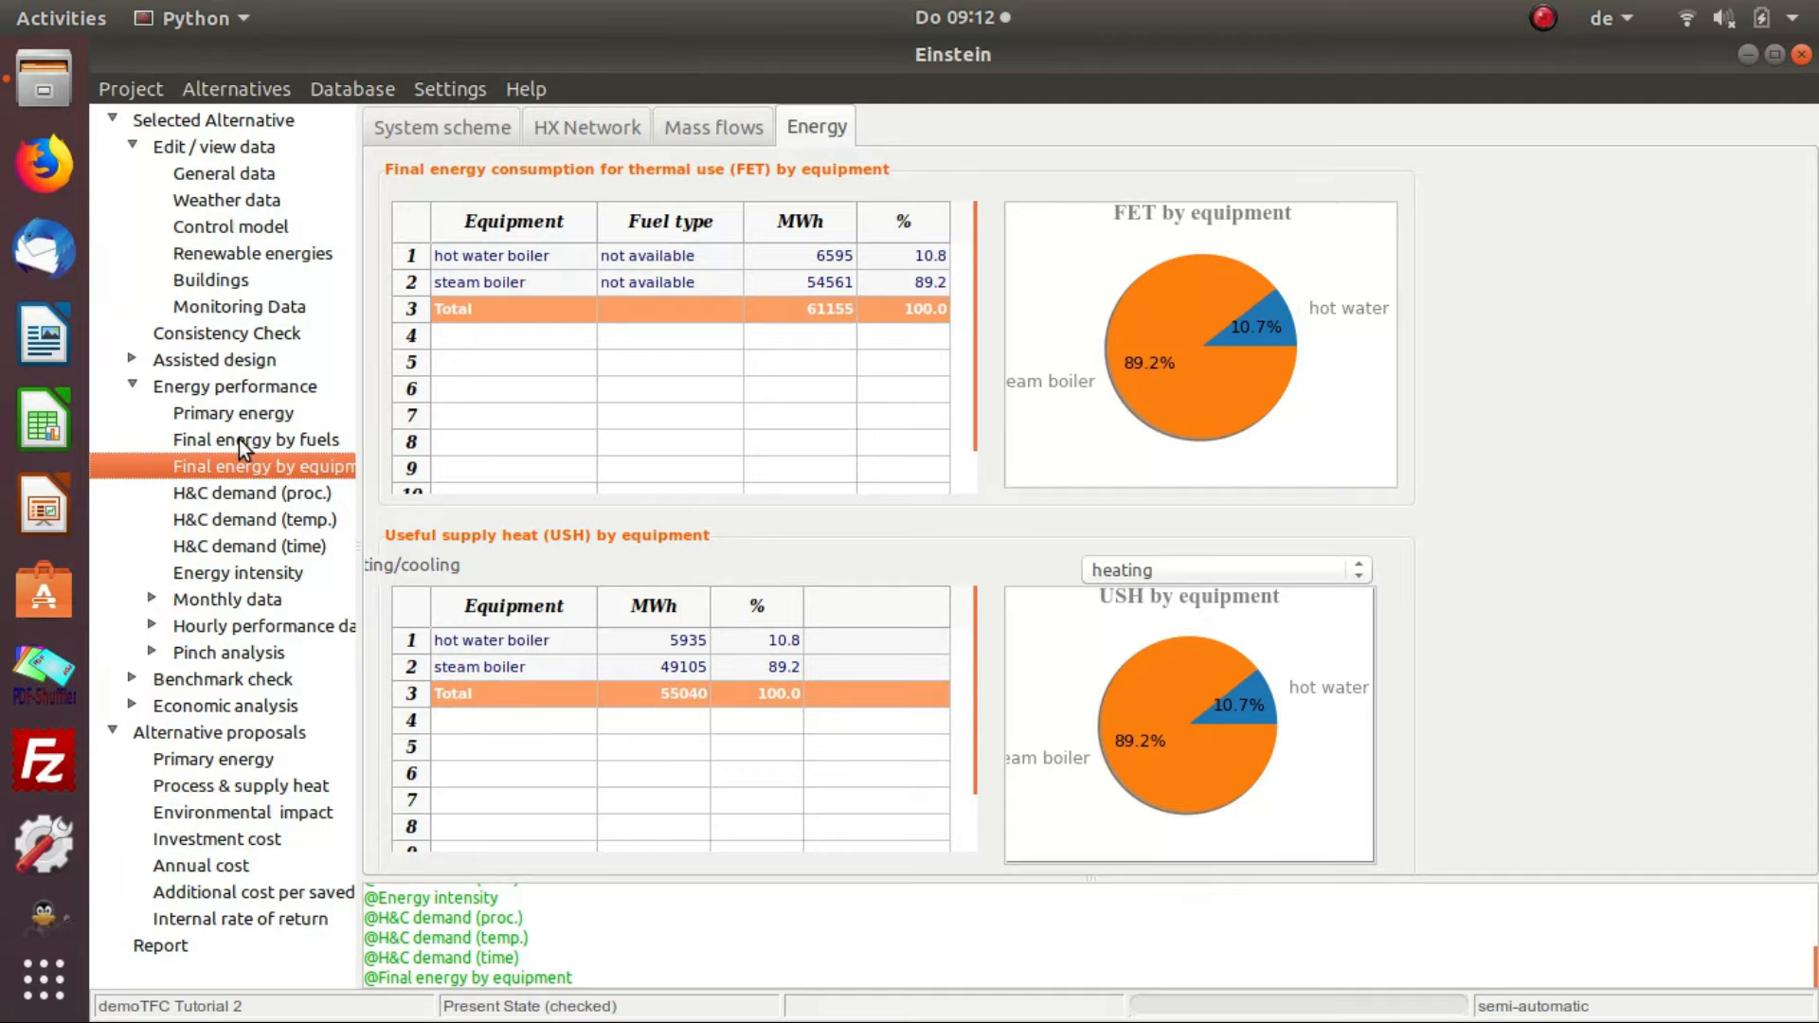
click(239, 439)
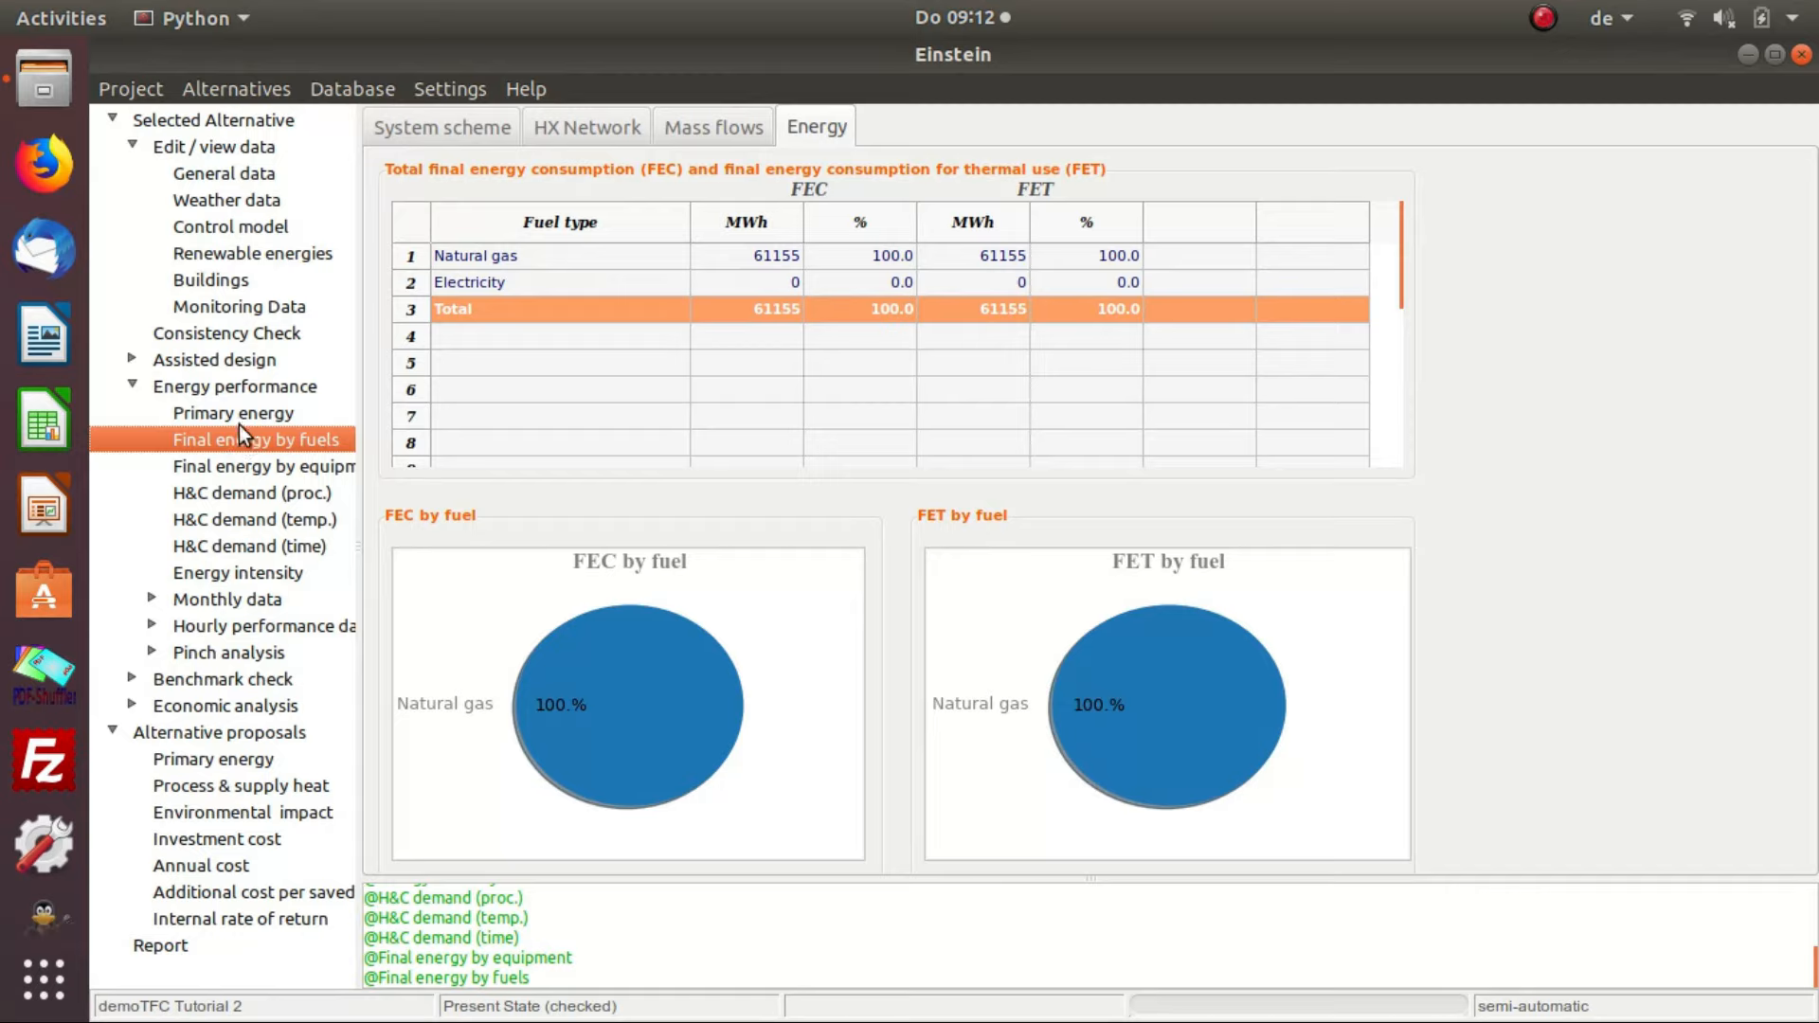
click(239, 415)
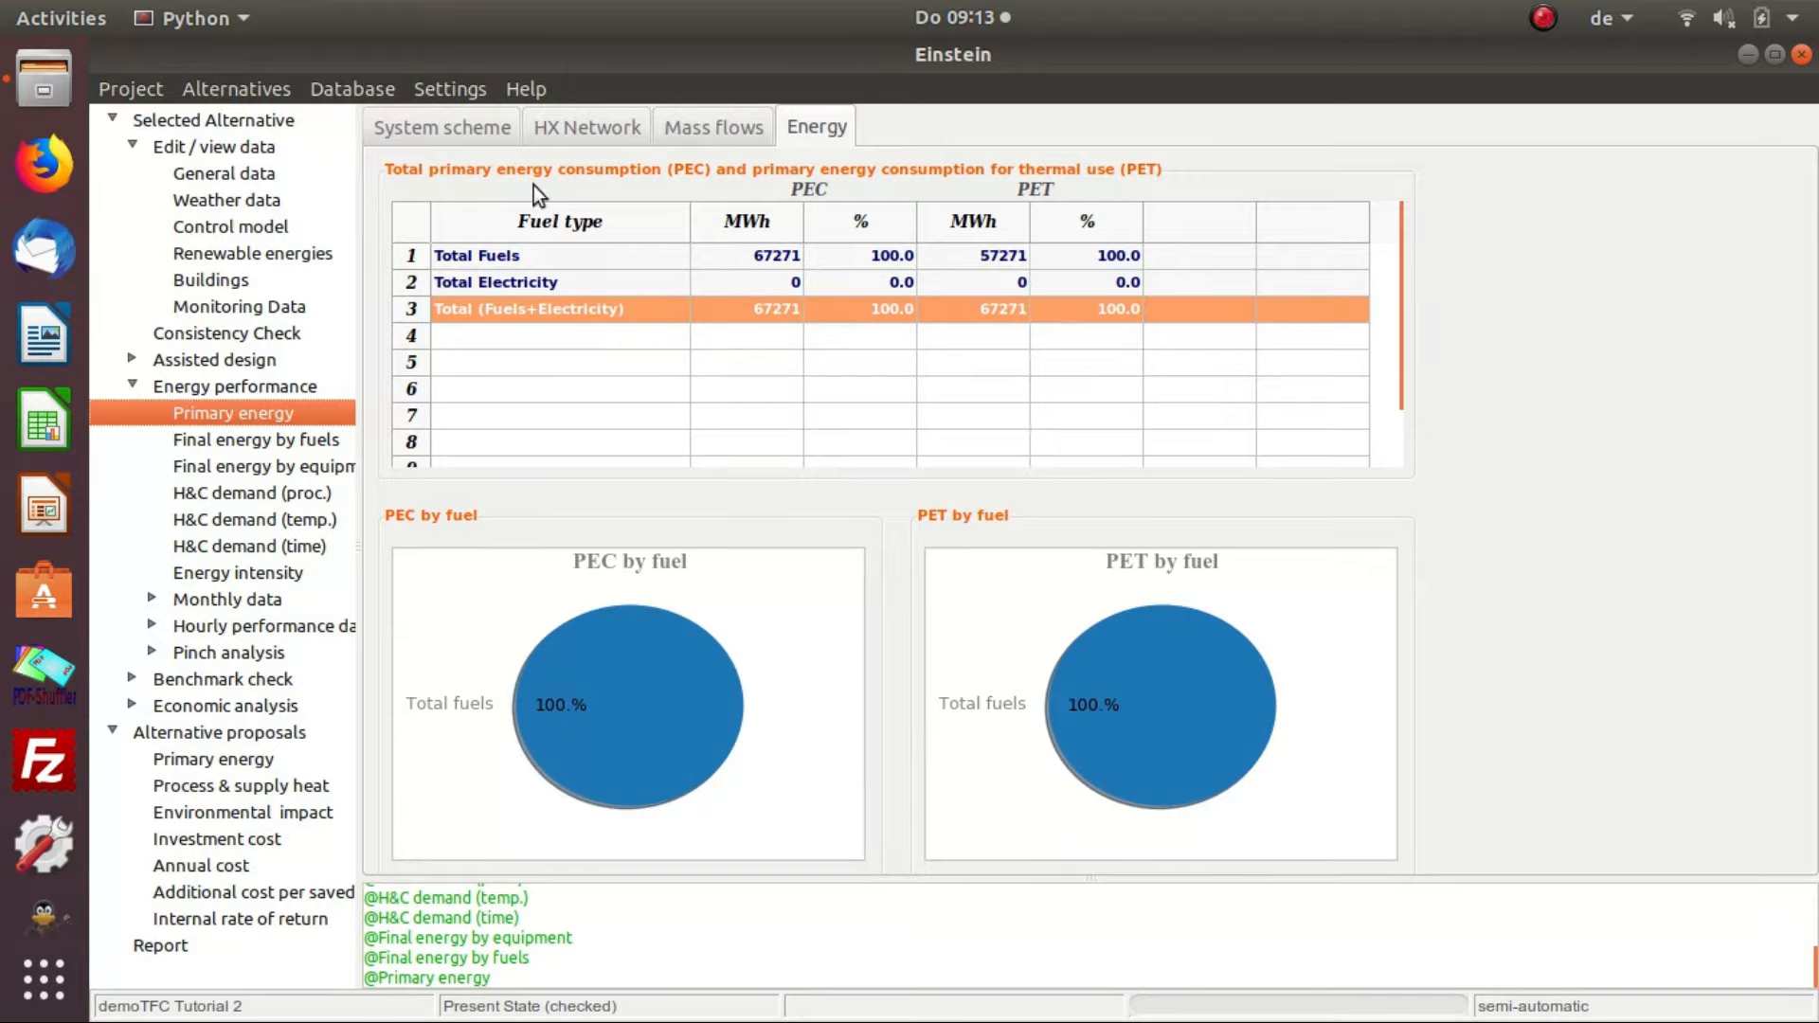
Review the system scheme with its energy flows, and the monthly and hourly process heat demand.
click(468, 130)
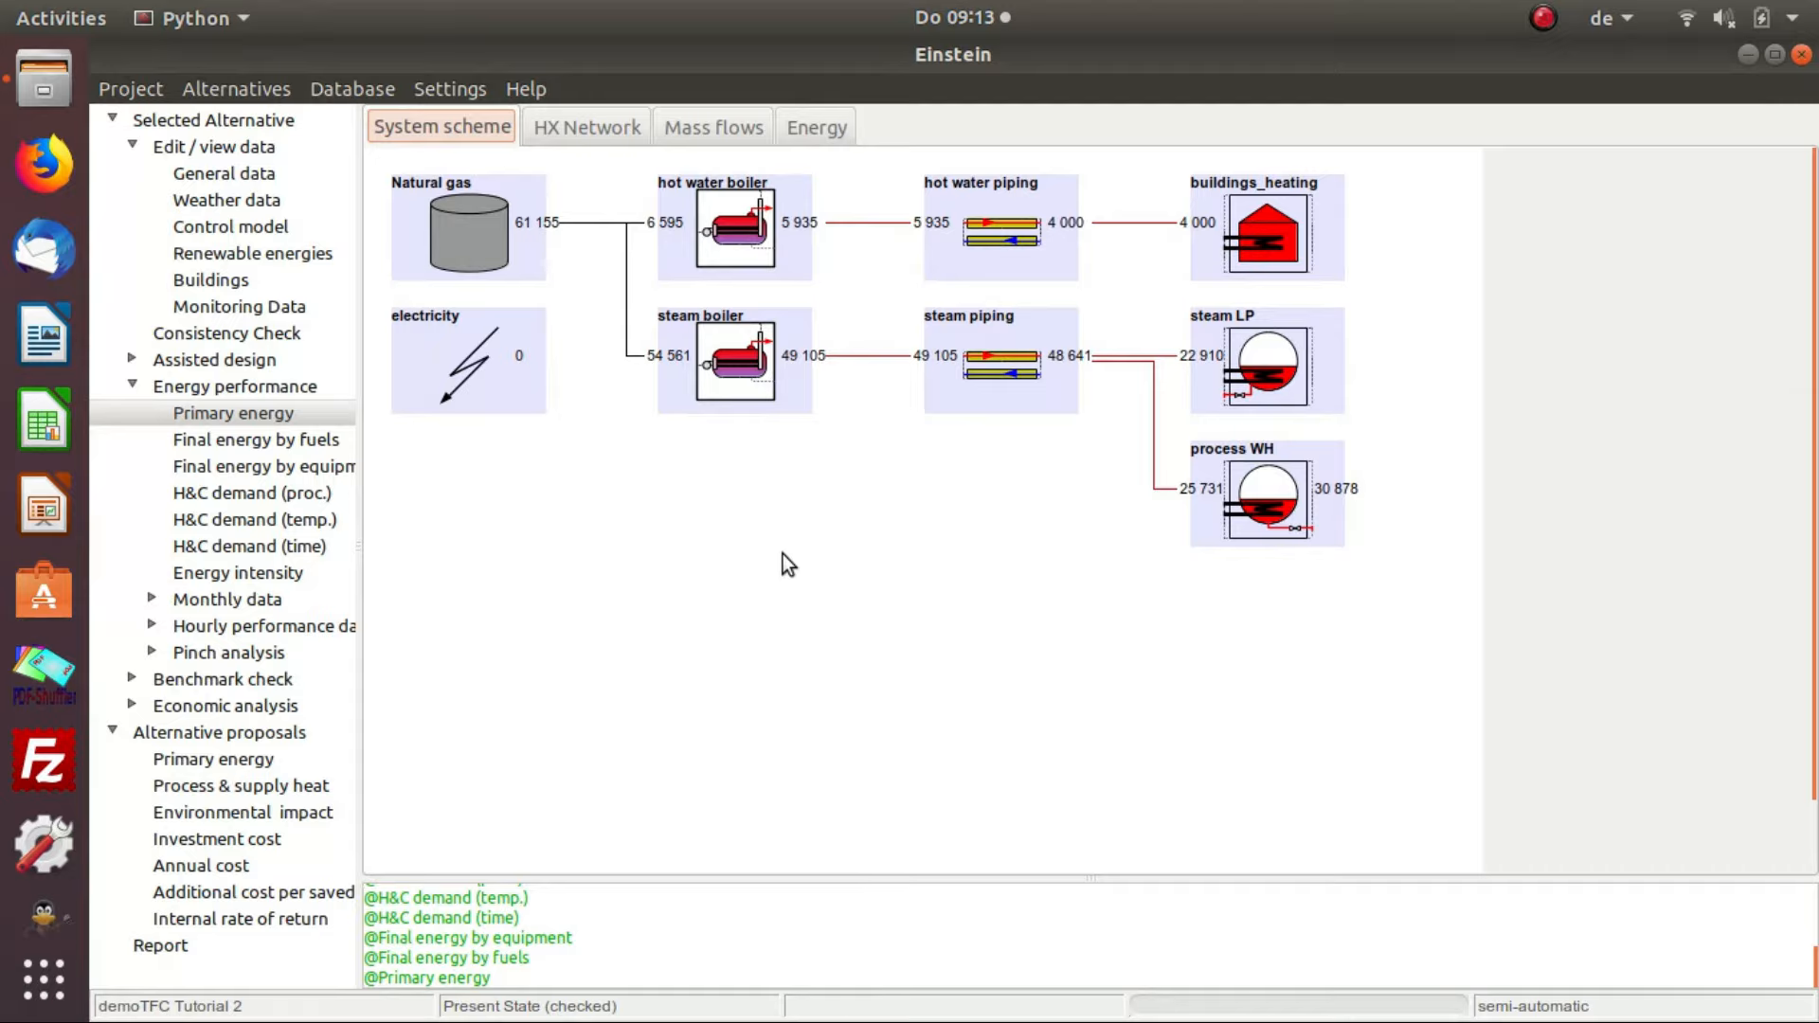
click(151, 599)
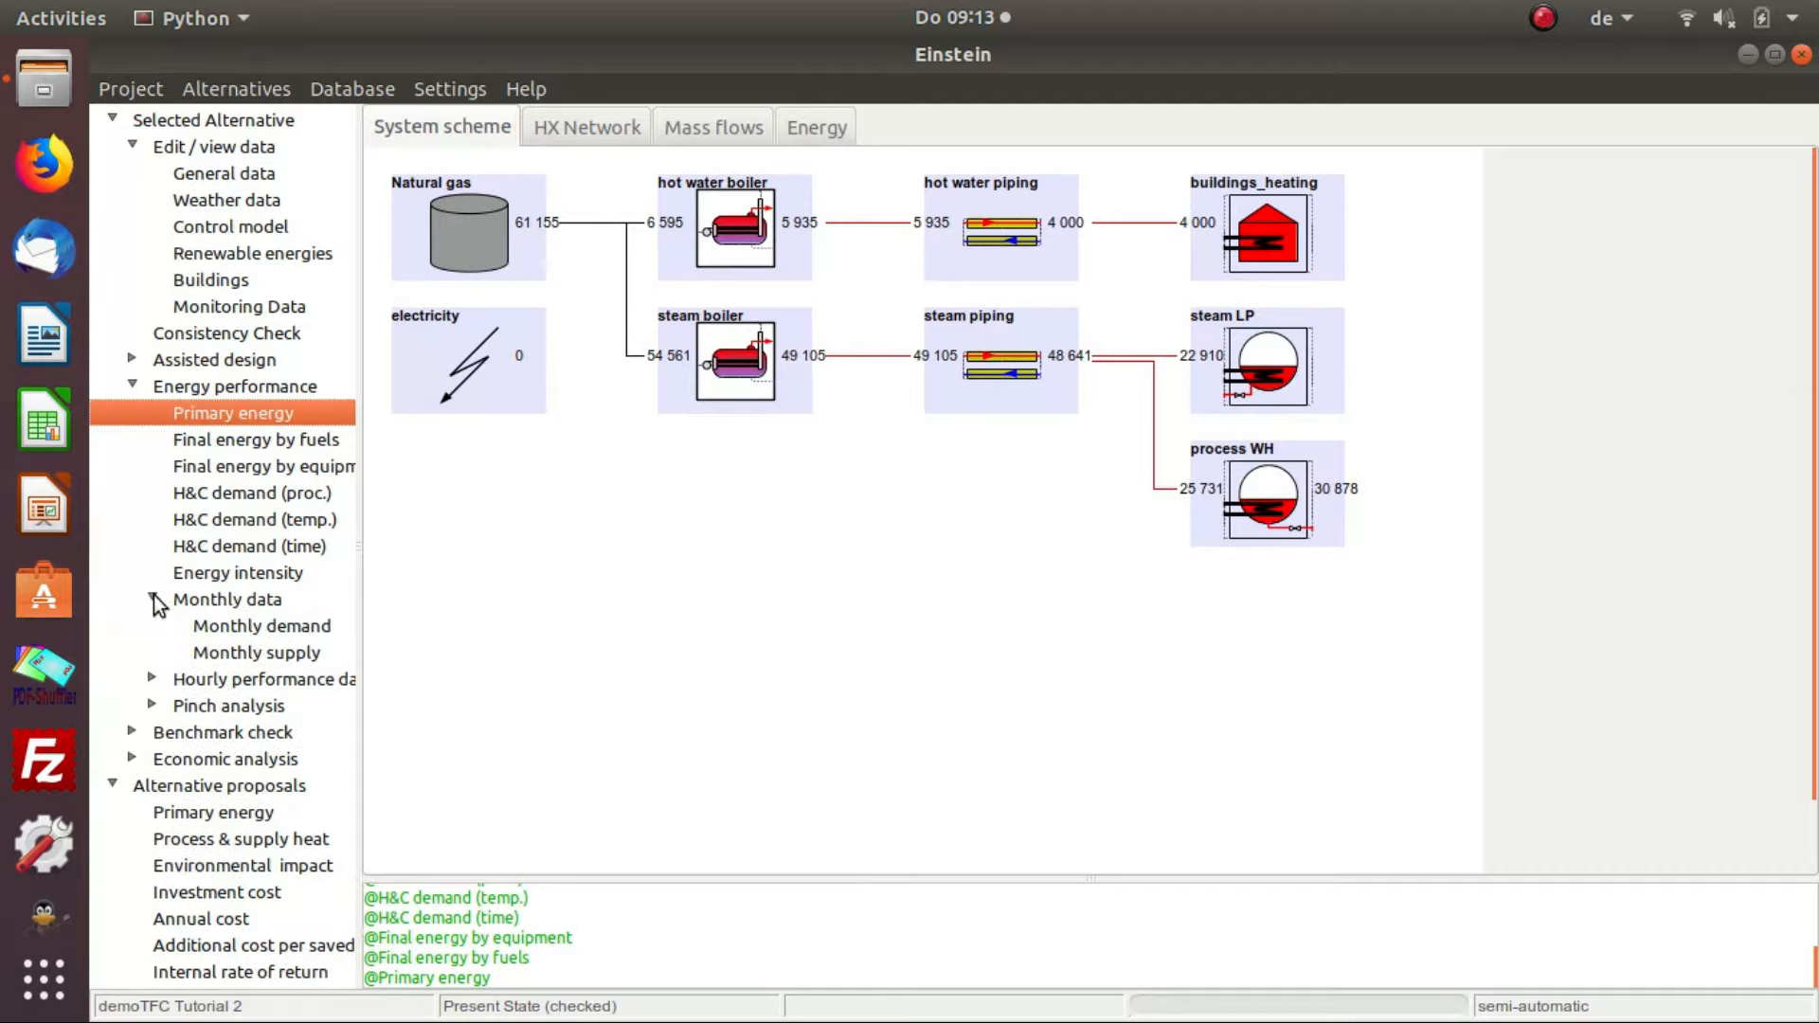
click(238, 627)
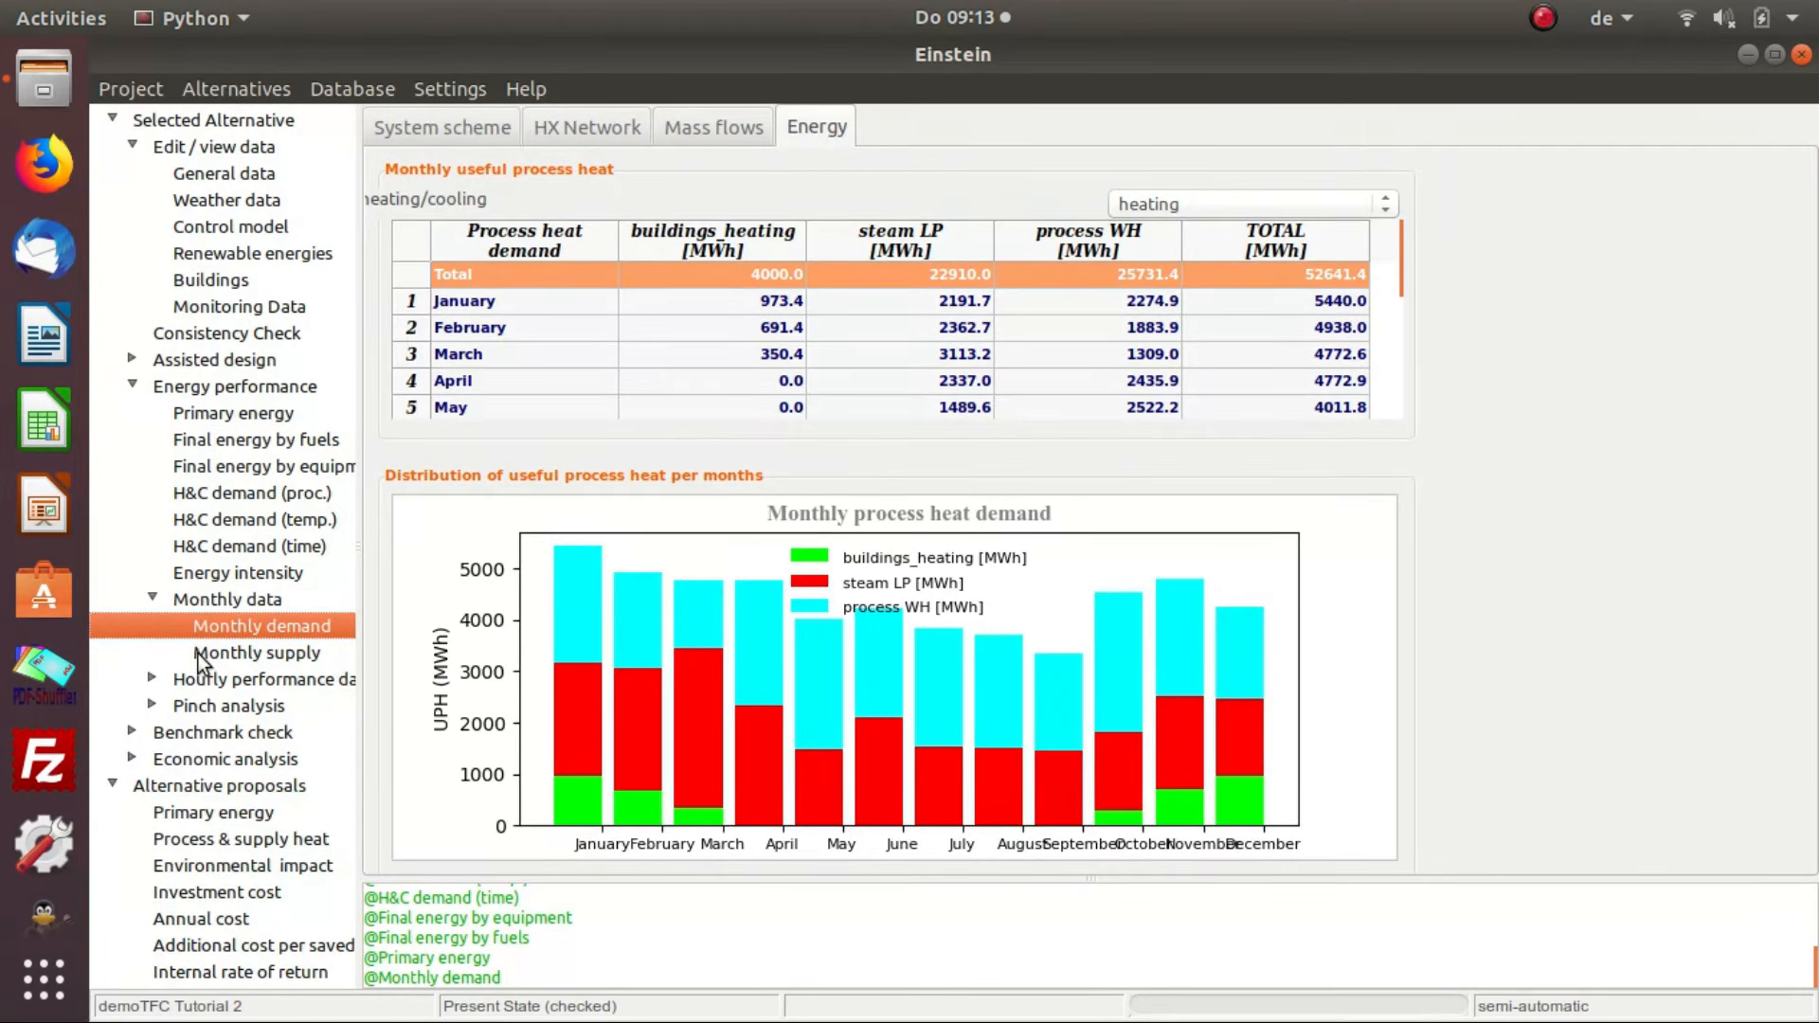
click(152, 678)
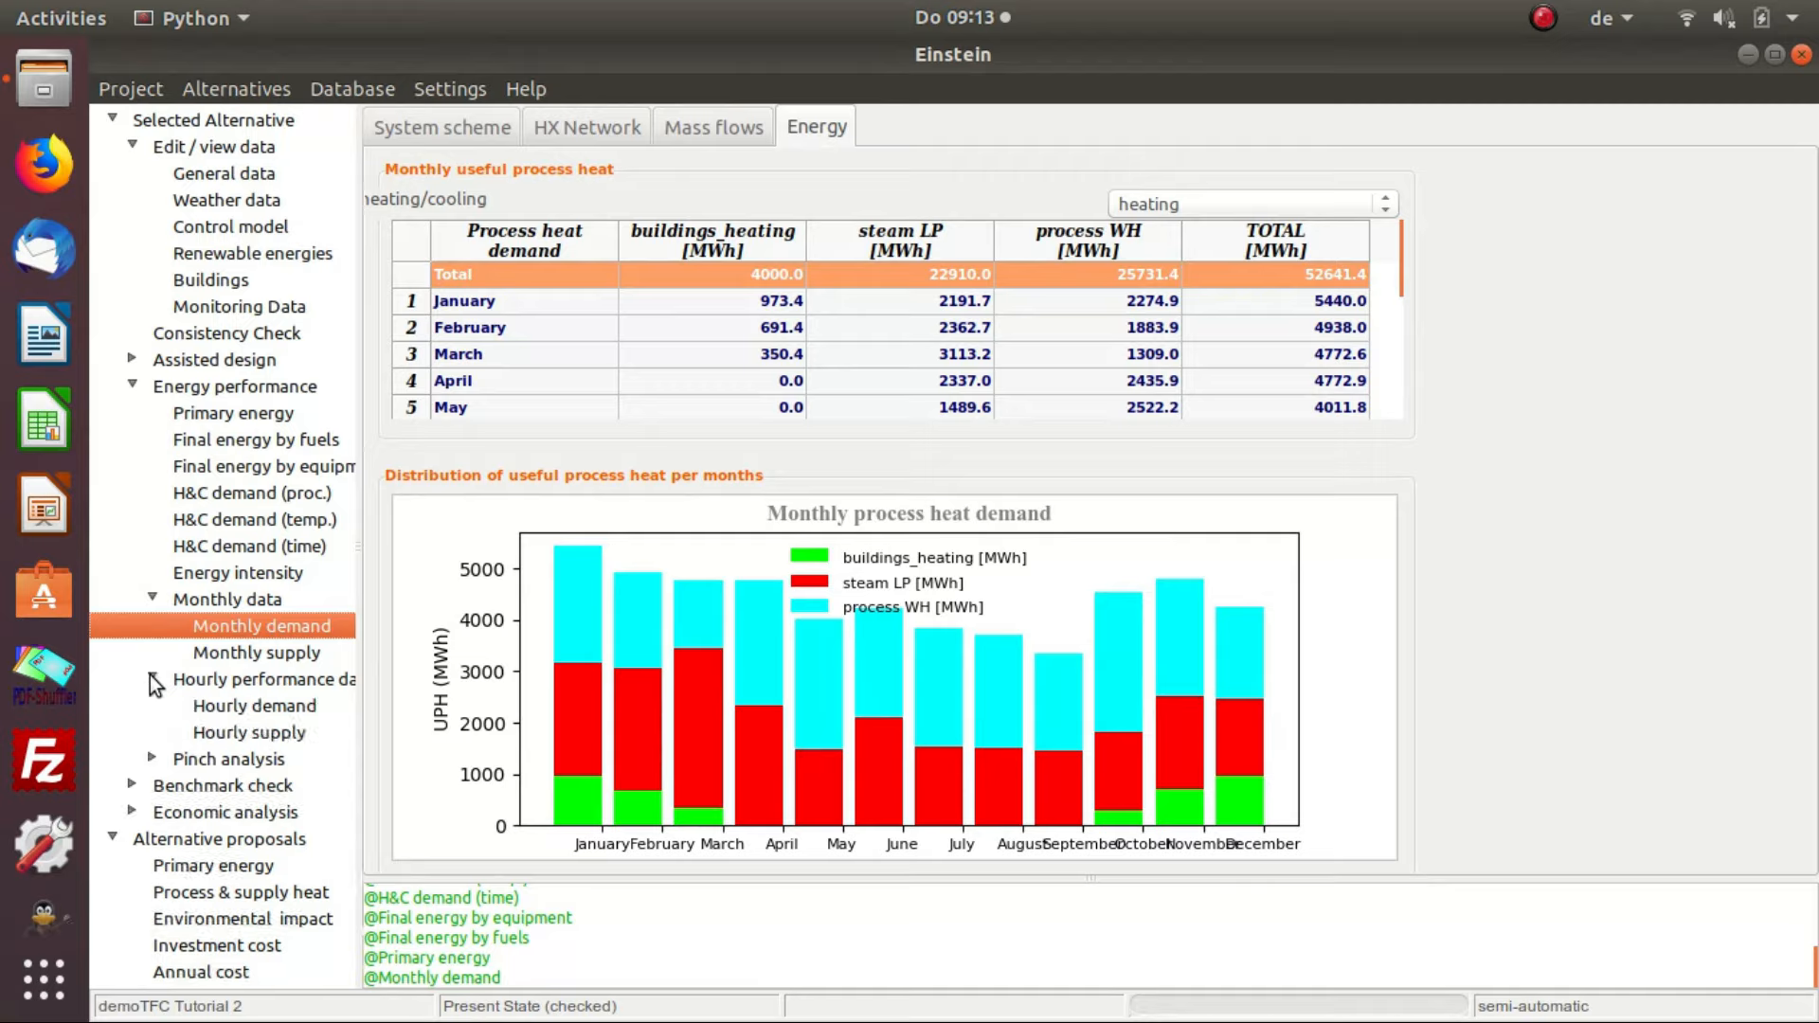
click(258, 707)
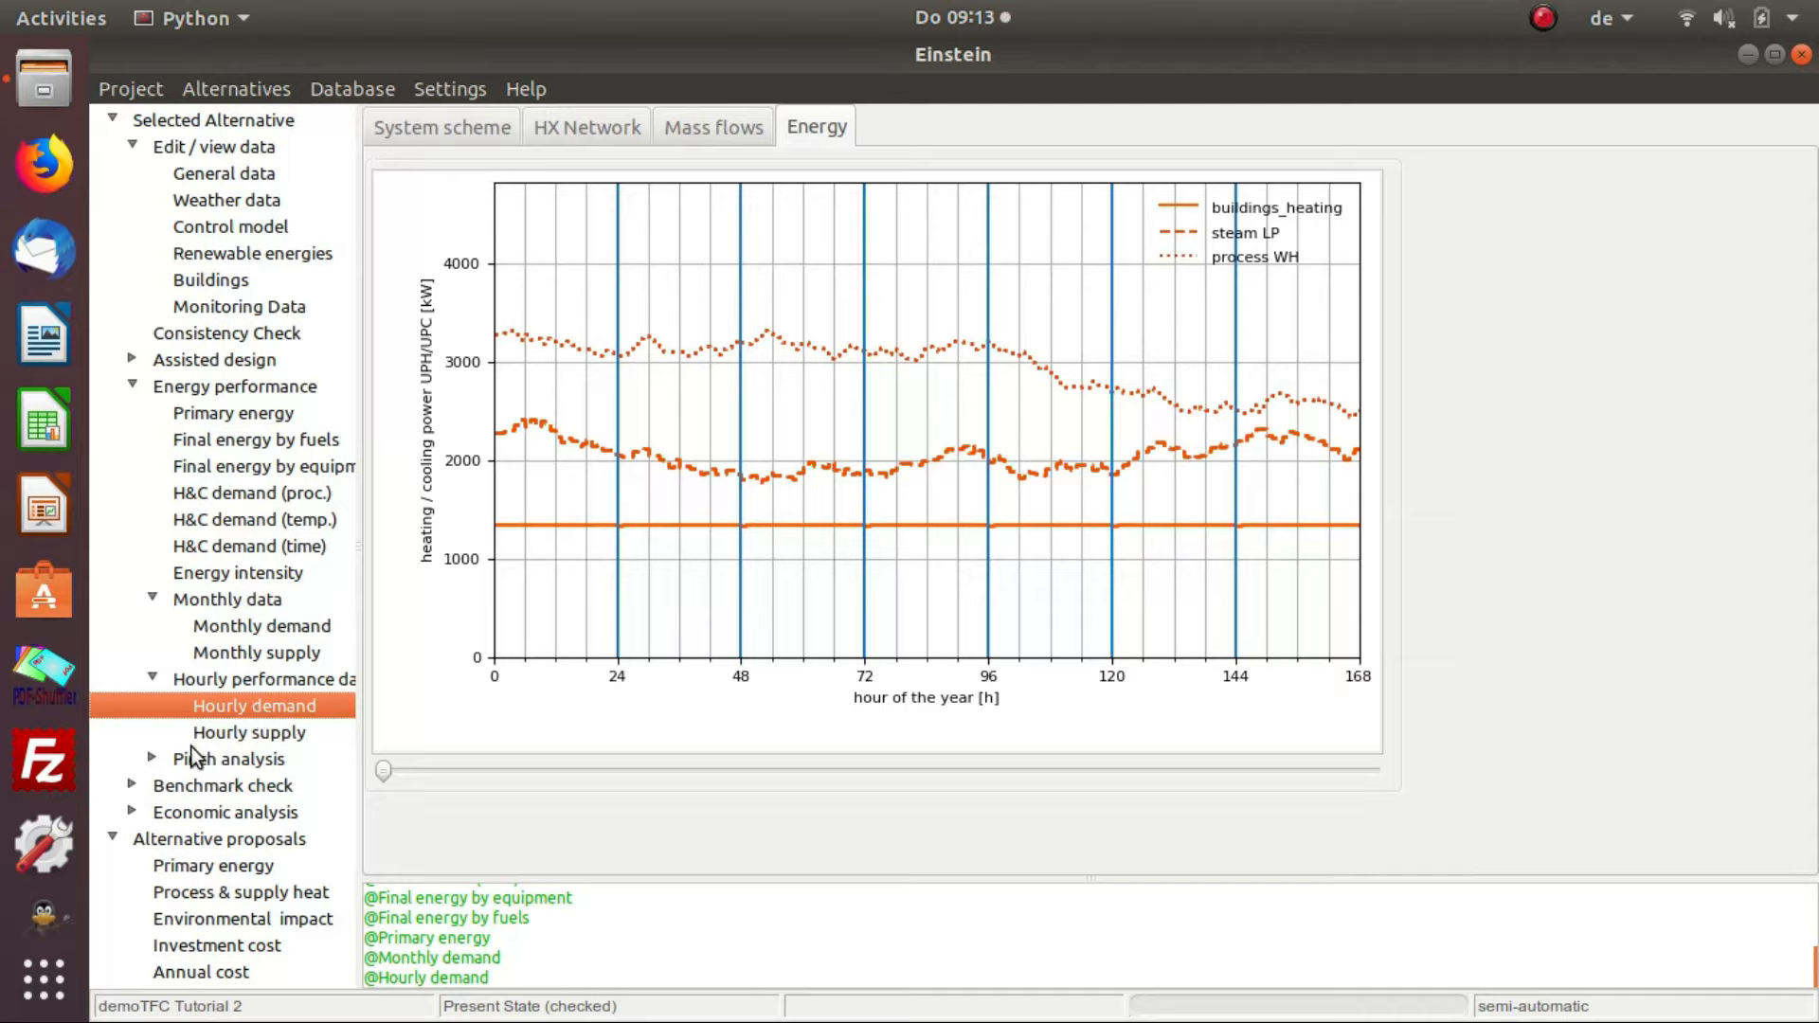
Review the pinch analysis: the hot and cold stream lists, the hot/cold and grand composite curves, and the results summary.
click(152, 760)
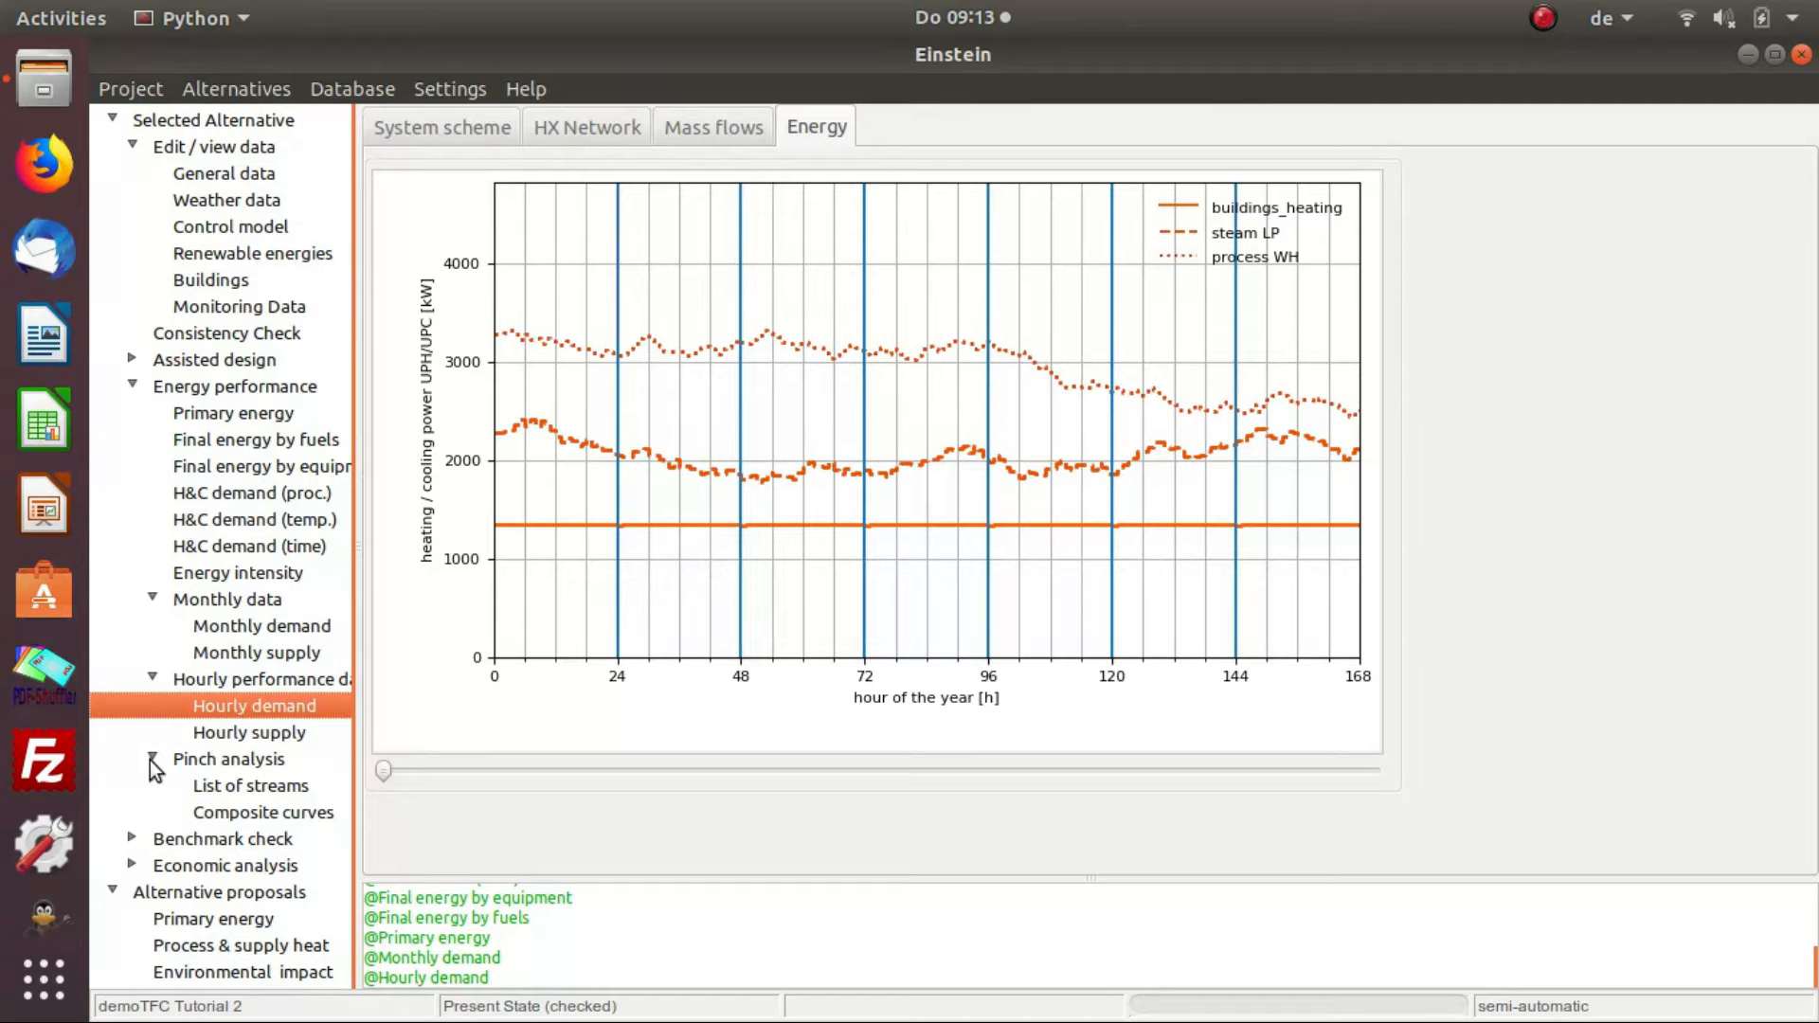
click(221, 789)
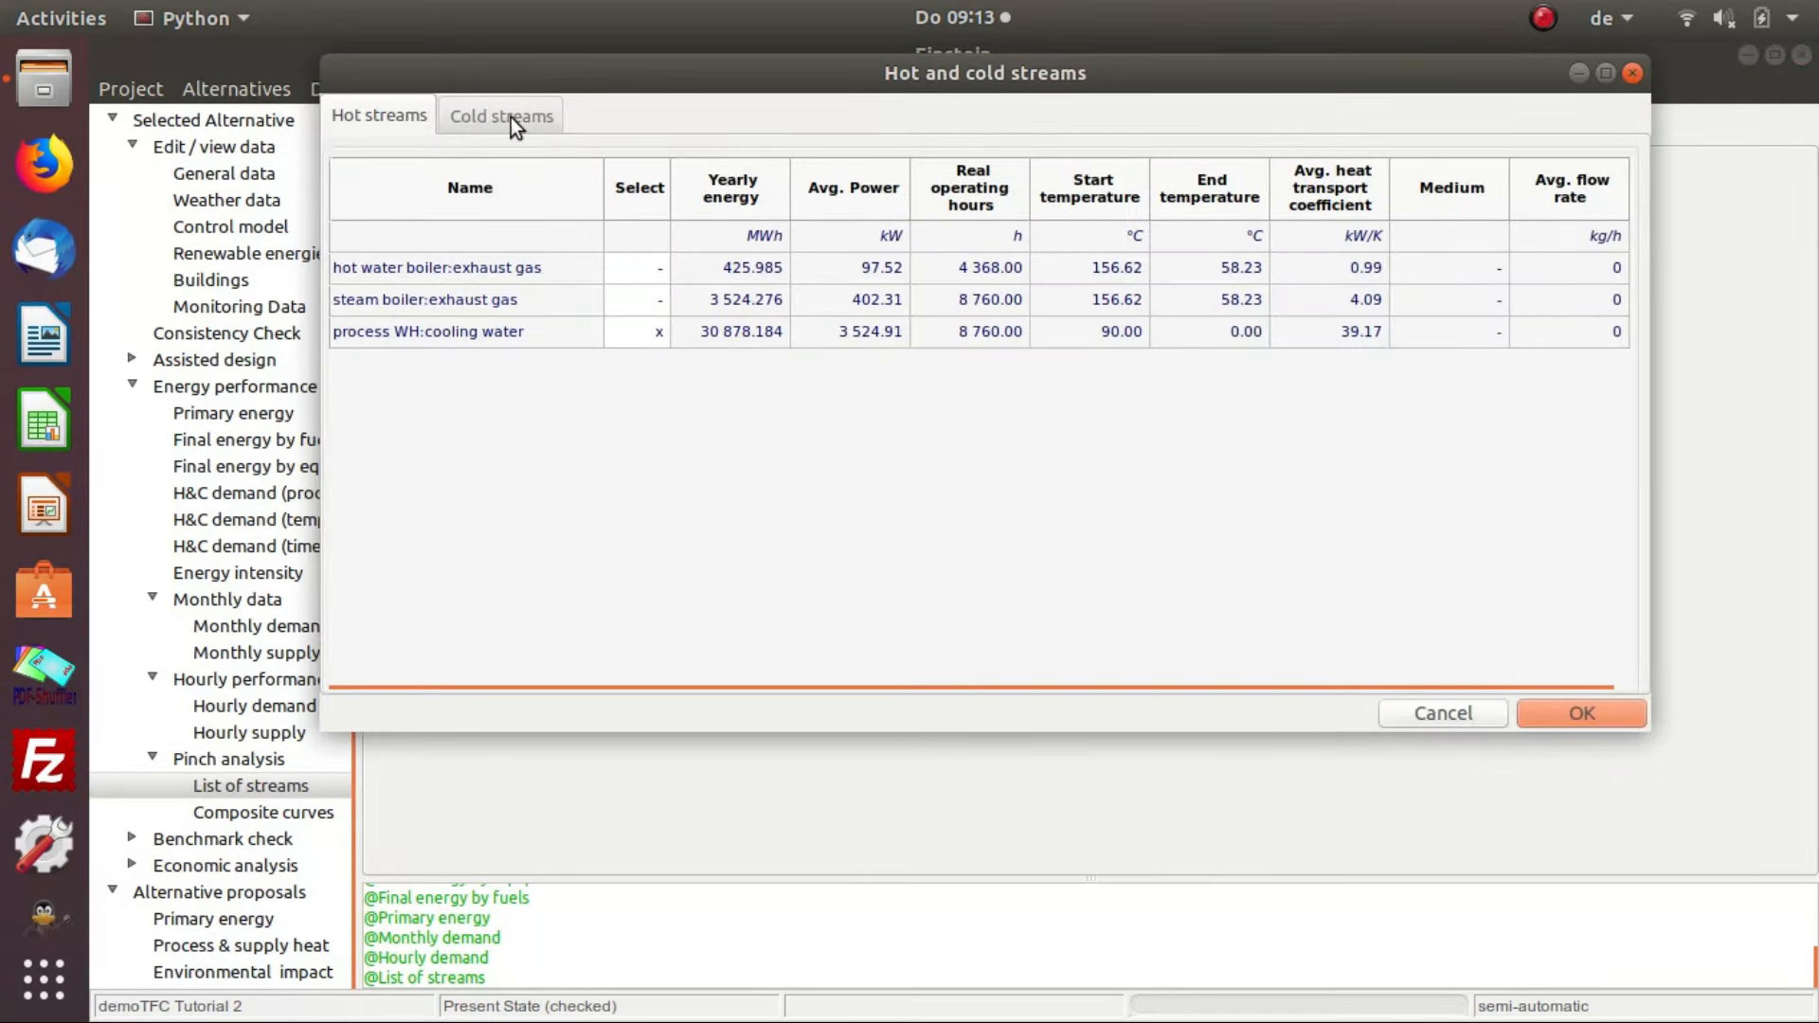
click(511, 118)
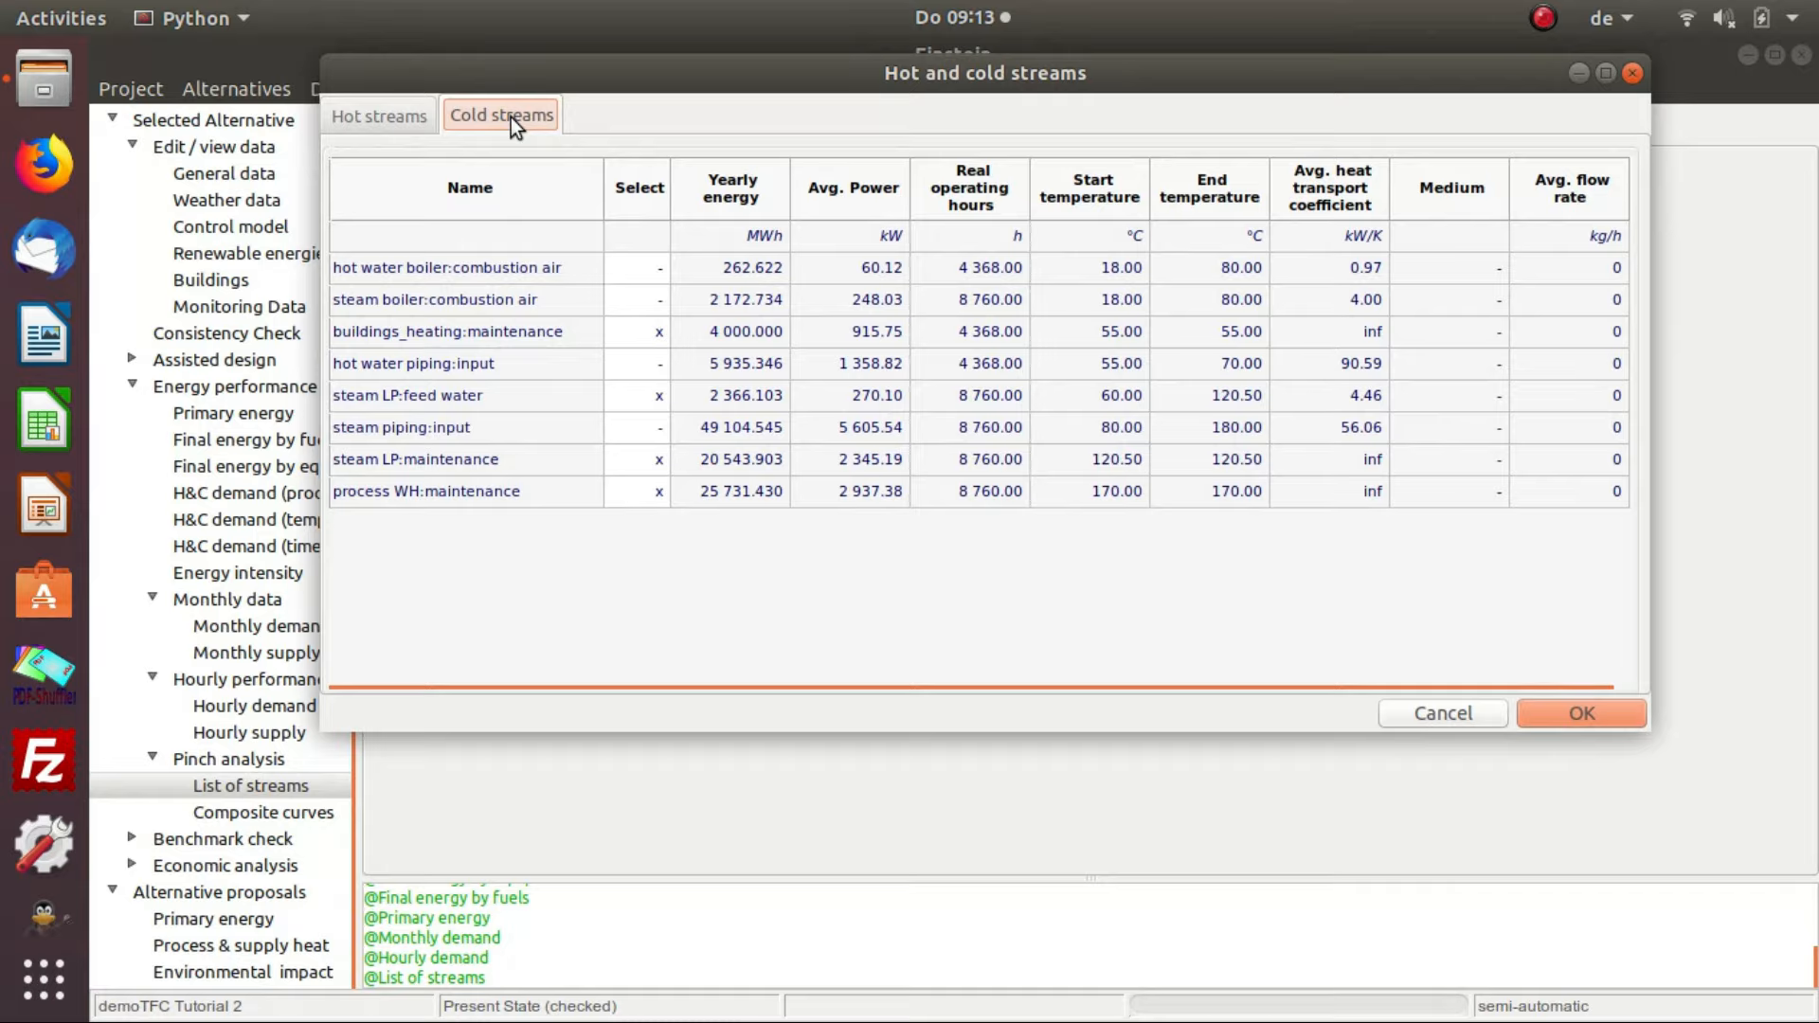
click(252, 820)
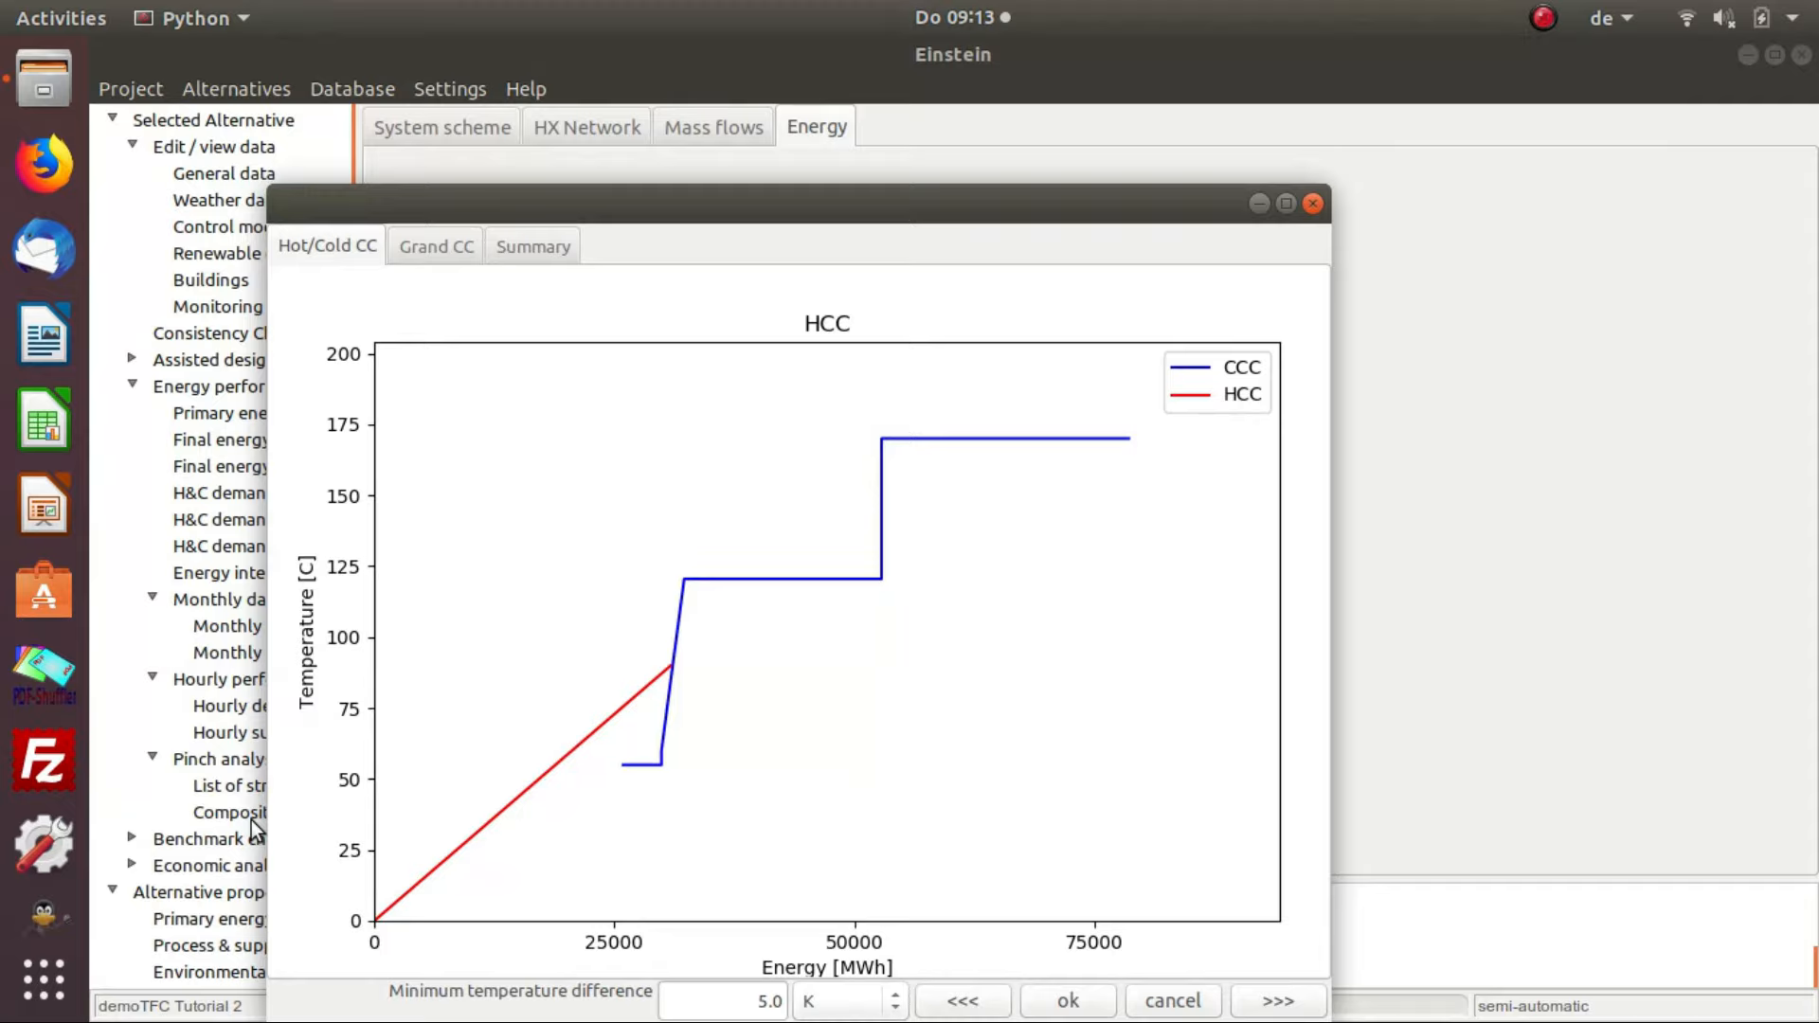
click(433, 248)
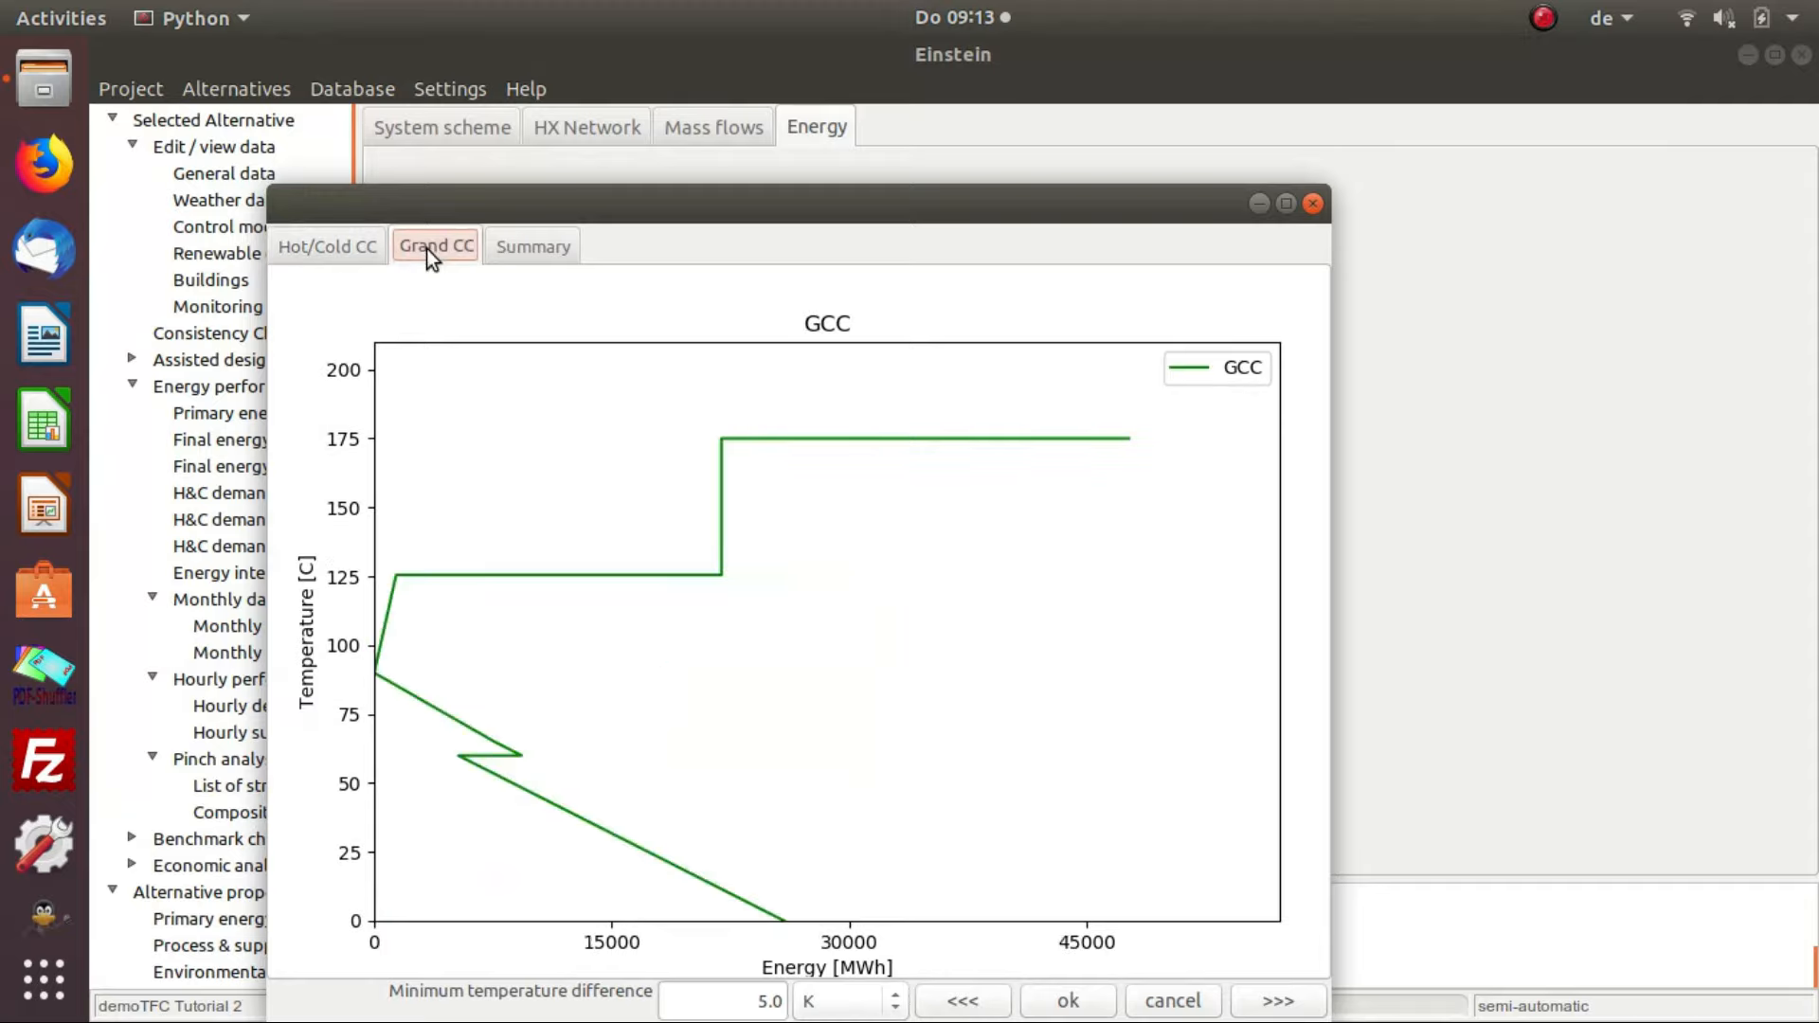
click(524, 246)
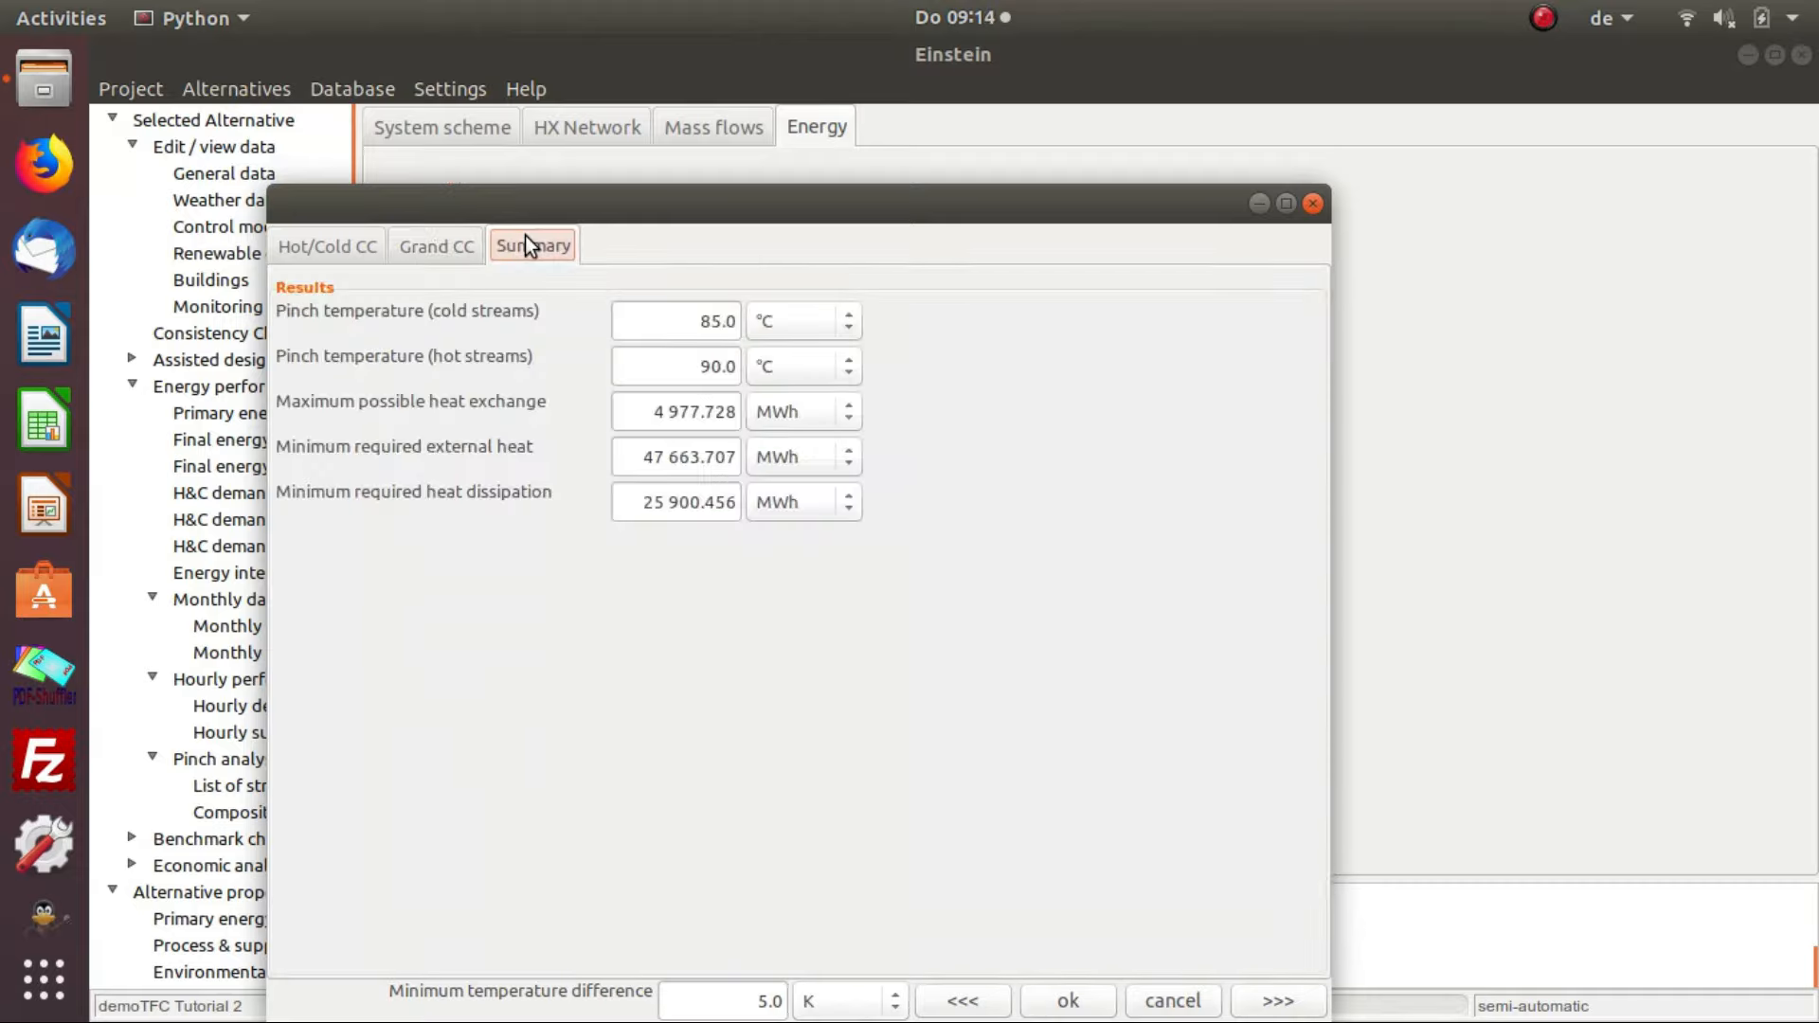